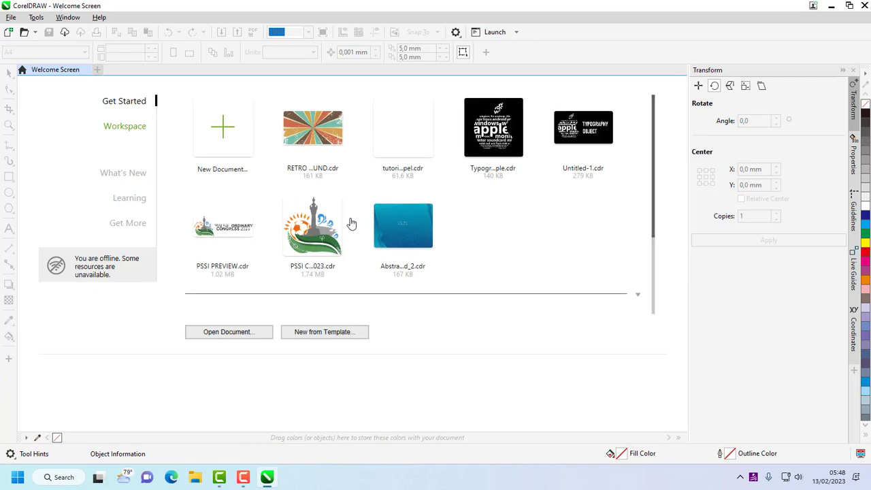
pyautogui.click(97, 71)
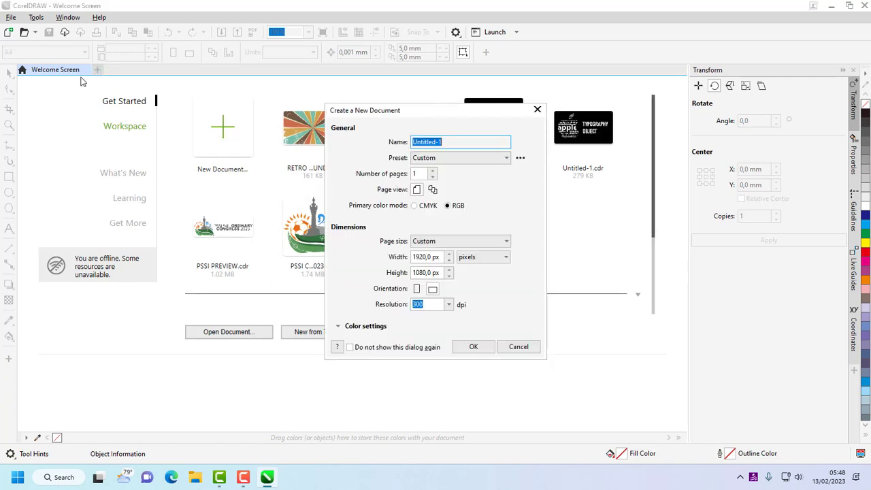
pyautogui.click(518, 347)
pyautogui.click(89, 70)
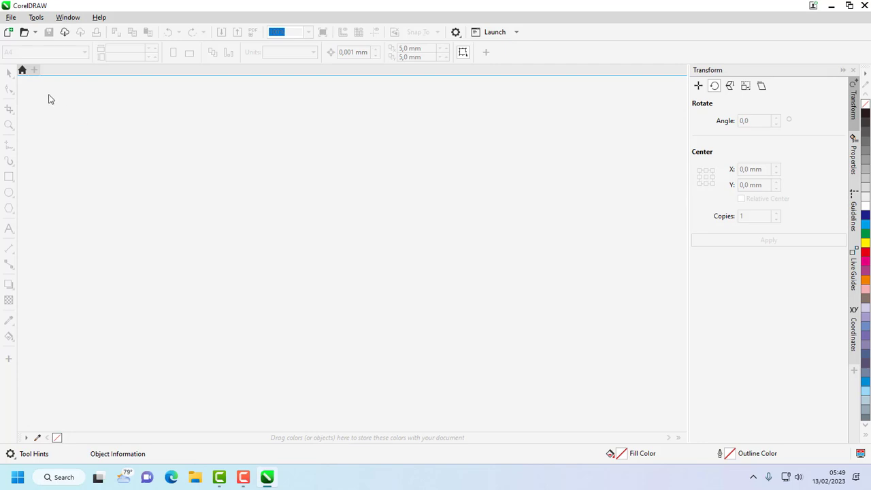
# - Create a new document measured in centimeters, 35 cm wide and 25 cm high, with CMYK as the primary color mode
pyautogui.click(34, 71)
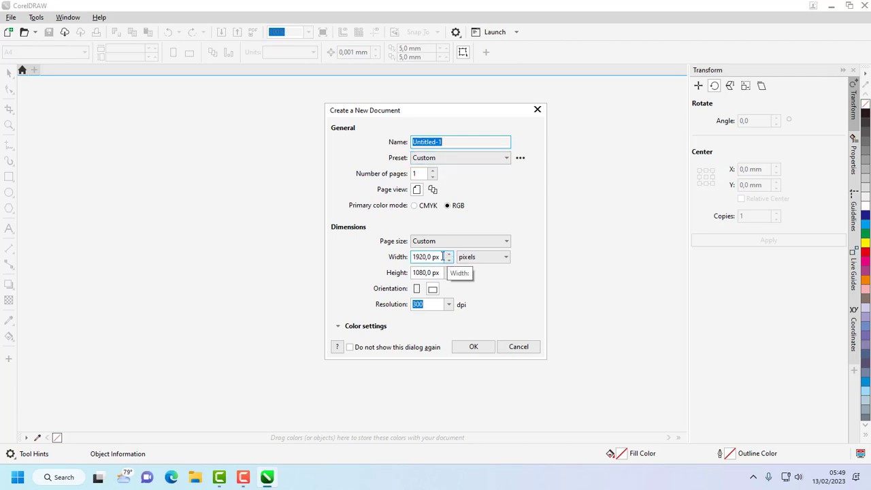
pyautogui.click(406, 258)
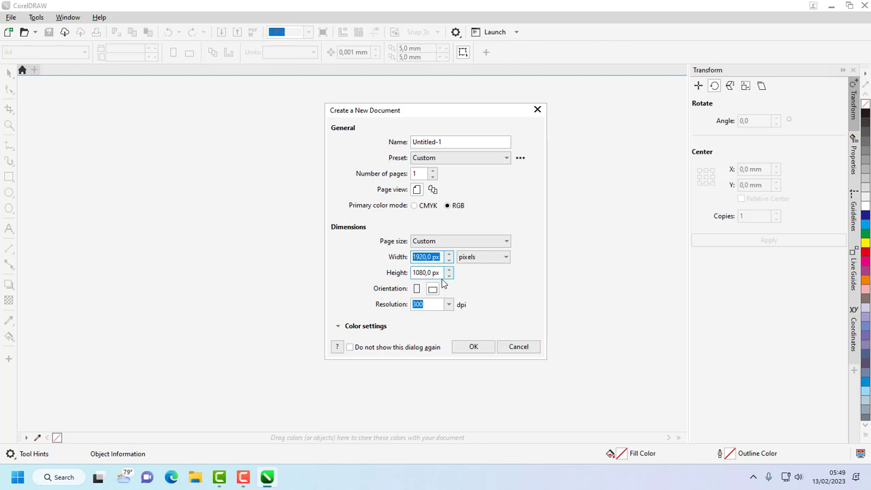
pyautogui.click(492, 260)
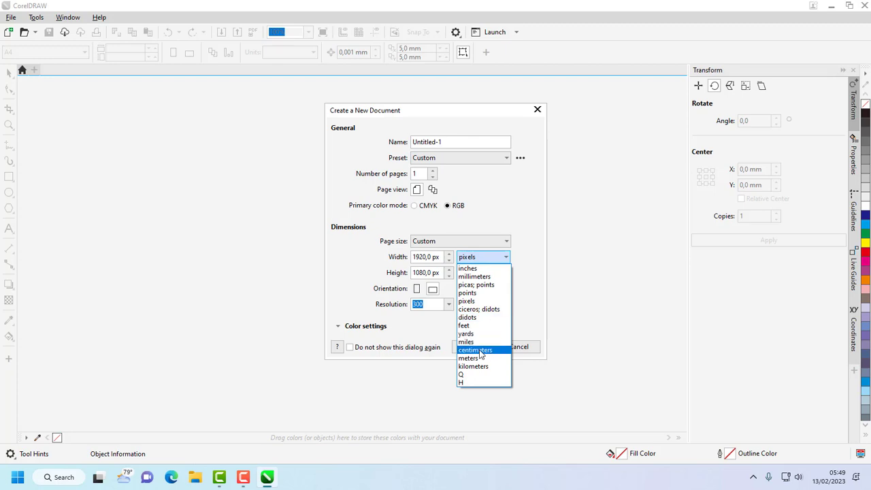
pyautogui.click(480, 352)
pyautogui.moveTo(444, 256); pyautogui.dragTo(404, 260)
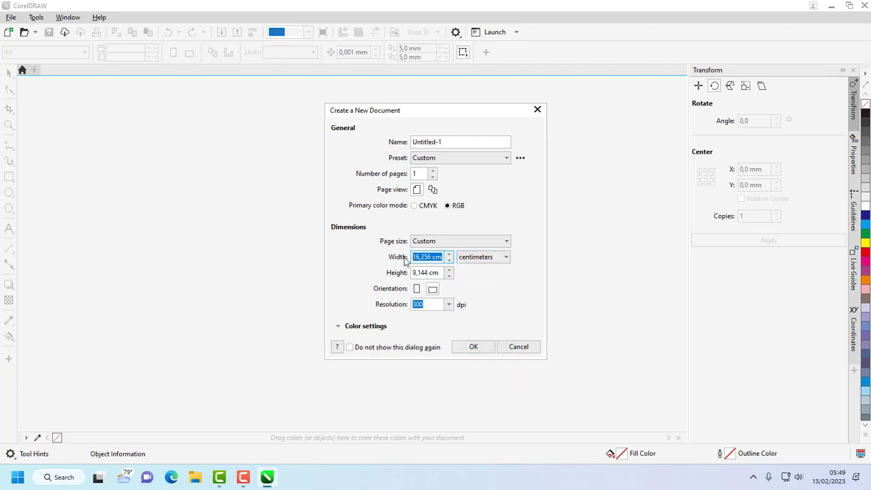
pyautogui.write('35')
pyautogui.press('Tab')
pyautogui.press('Tab')
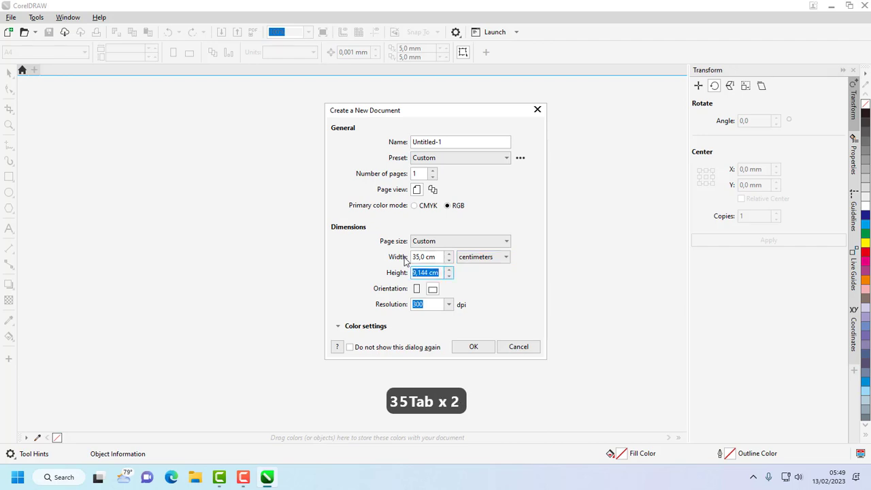
pyautogui.write('25')
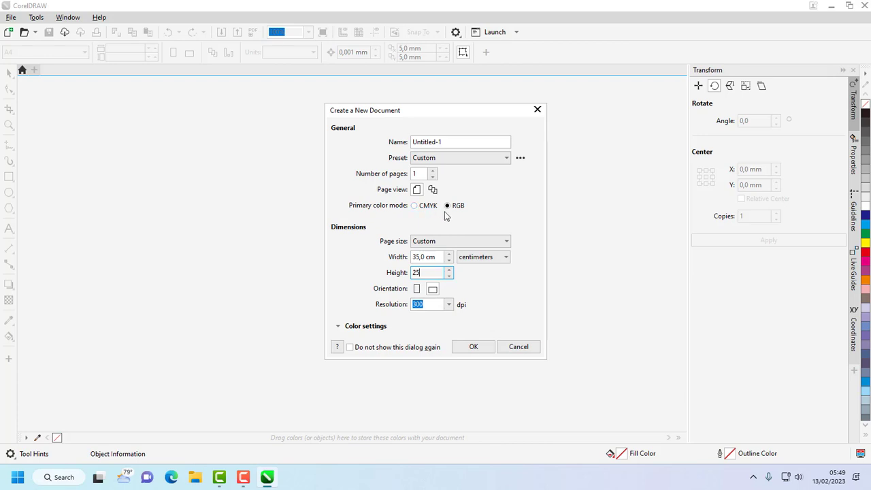
pyautogui.click(426, 212)
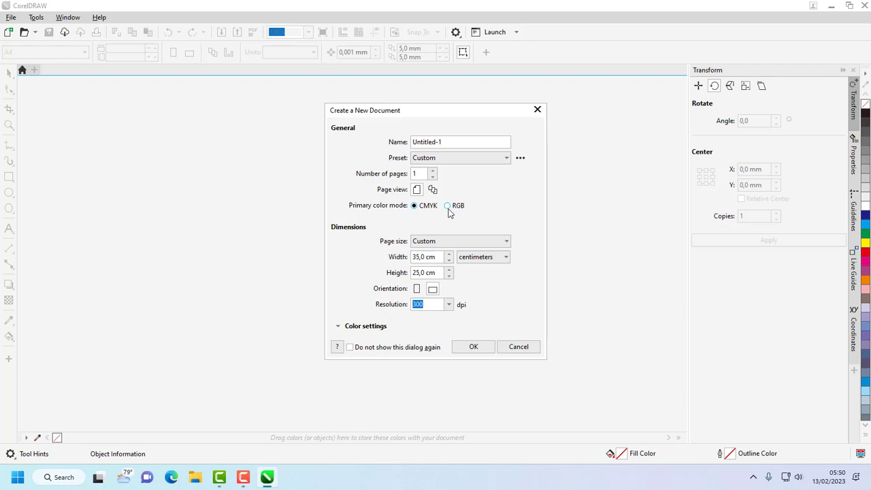
pyautogui.click(473, 347)
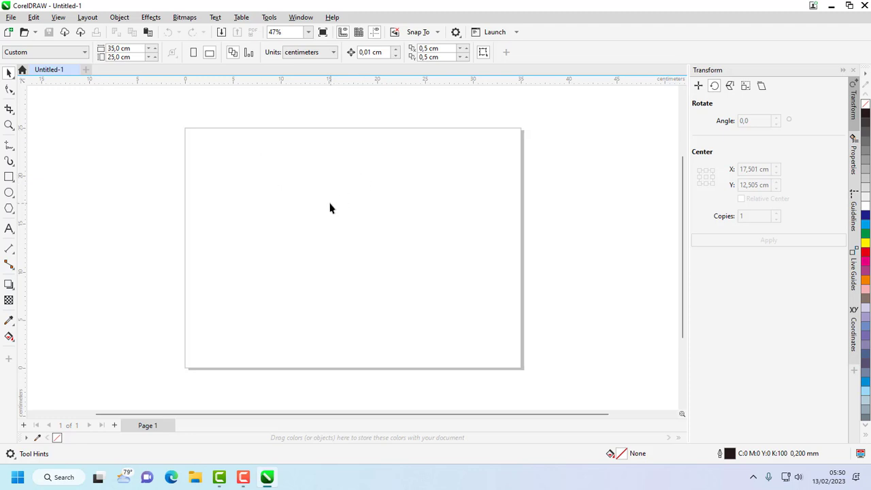
# - Add the artistic text "SNIPER" near the middle of the page
pyautogui.click(10, 230)
pyautogui.click(283, 234)
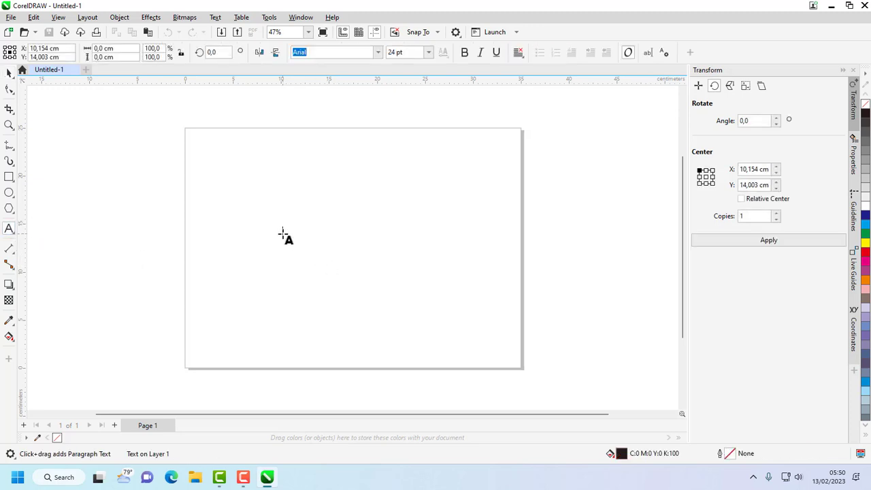
pyautogui.write('SNIPER')
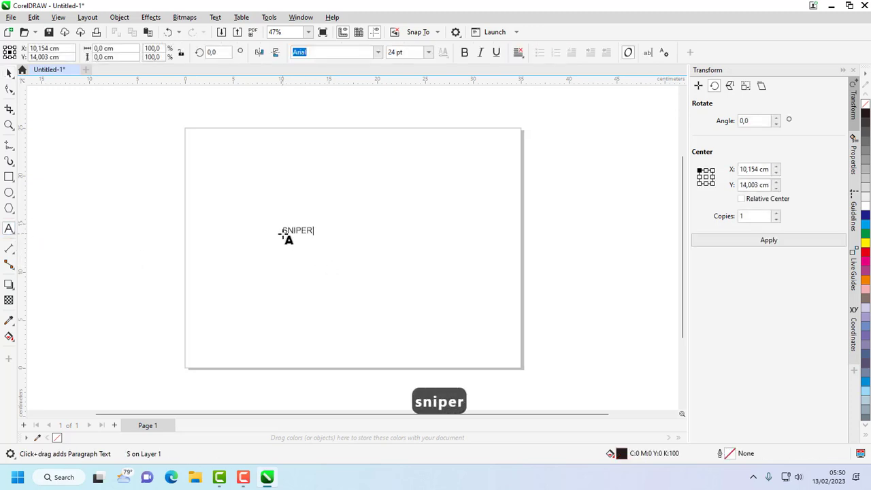
pyautogui.click(9, 73)
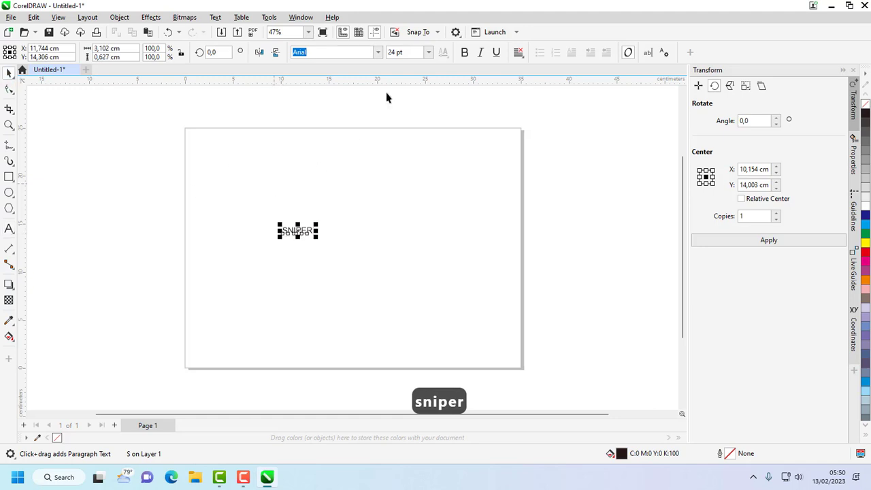
# - Change the font of the SNIPER text to Haettenschweiler
pyautogui.click(379, 53)
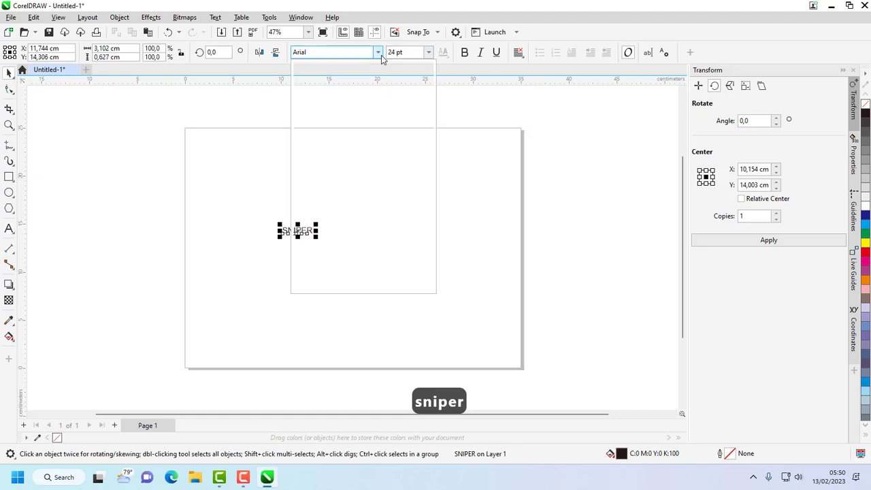
pyautogui.scroll(-5, 398, 213)
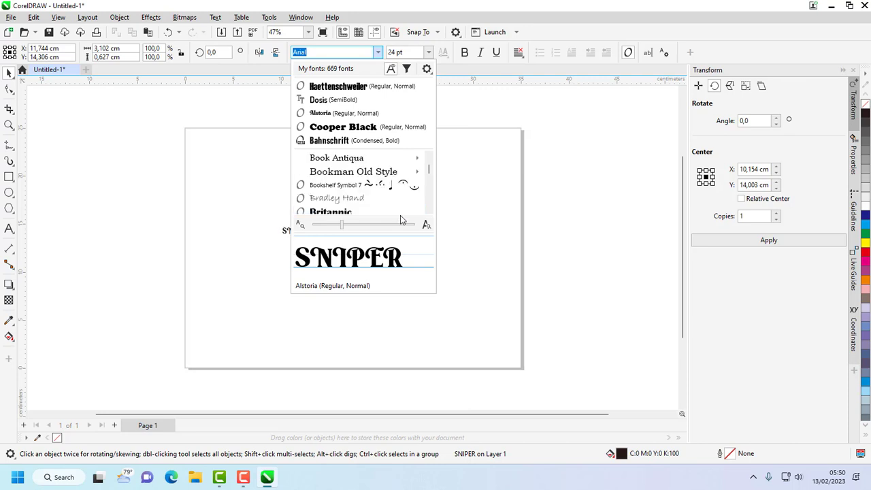
pyautogui.click(429, 196)
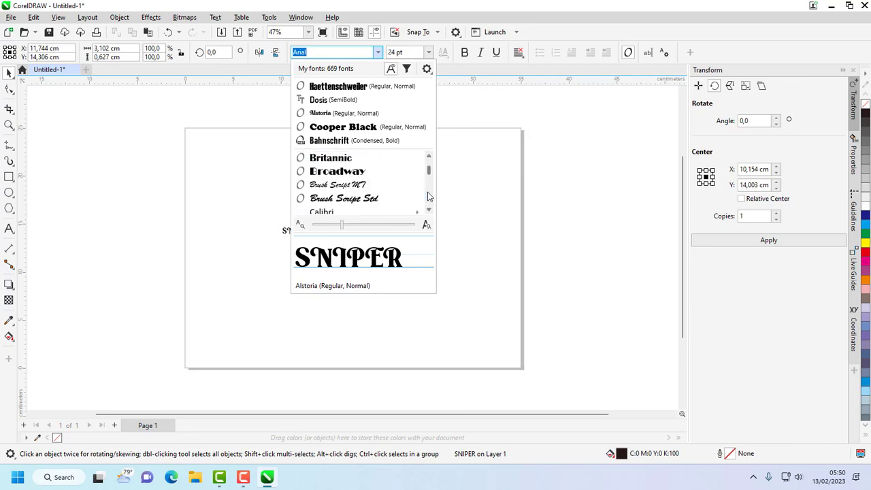
pyautogui.click(429, 196)
pyautogui.click(429, 196)
pyautogui.click(428, 196)
pyautogui.click(429, 196)
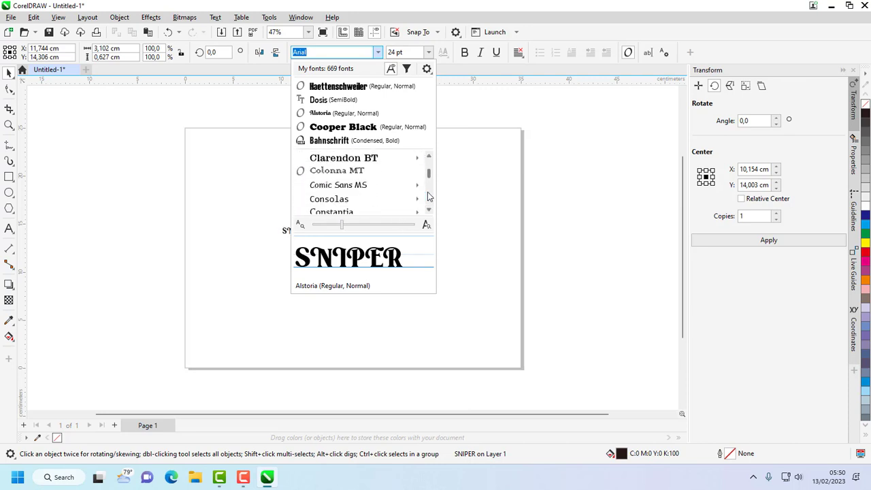
pyautogui.click(429, 196)
pyautogui.click(429, 196)
pyautogui.click(429, 196)
pyautogui.click(429, 196)
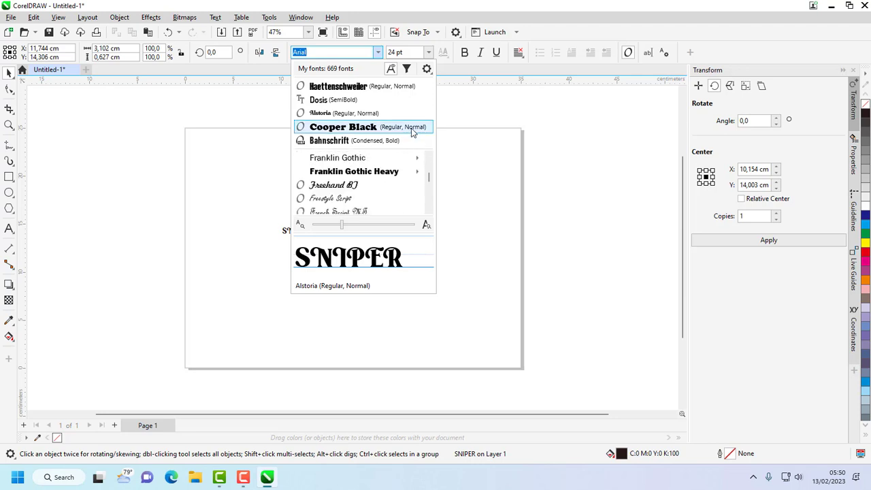
pyautogui.click(344, 91)
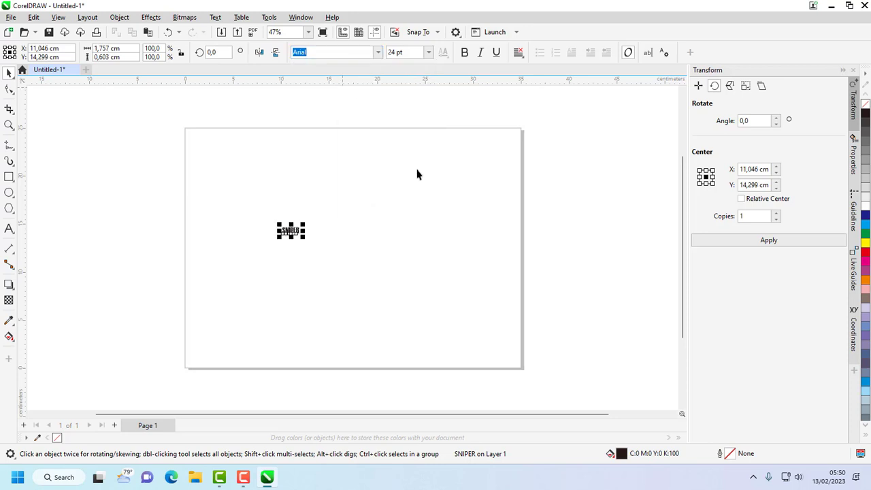
# - Try font sizes of 200 pt and 500 pt on the SNIPER text
pyautogui.click(428, 53)
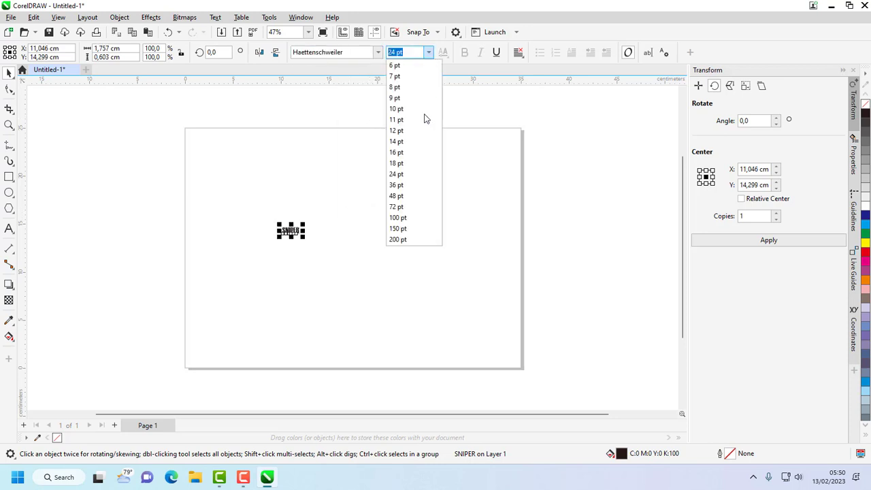
pyautogui.click(399, 240)
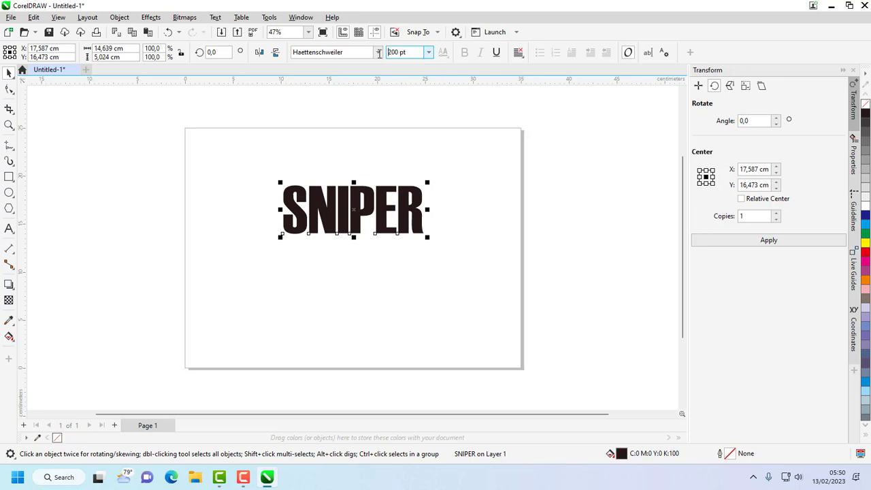
pyautogui.doubleClick(411, 52)
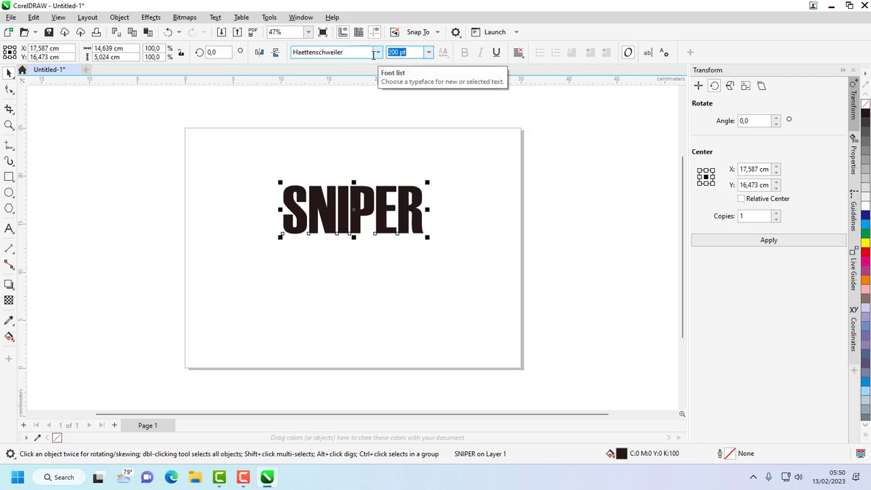
pyautogui.write('50')
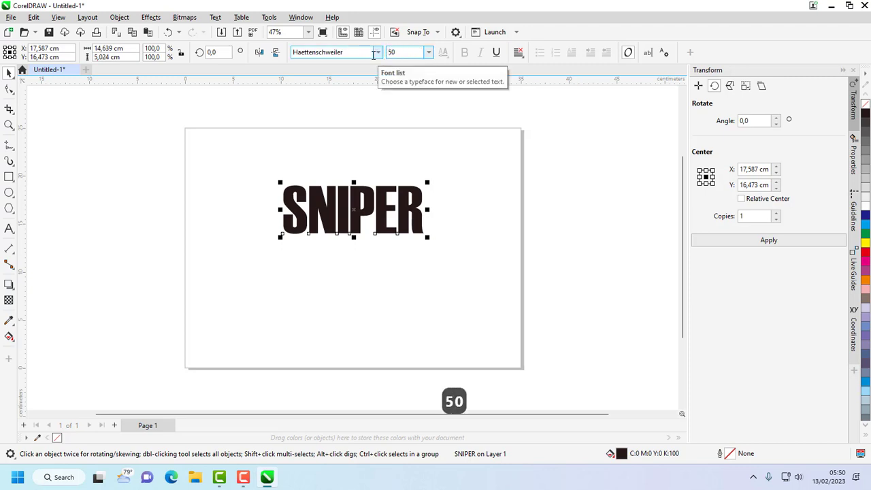
pyautogui.write('0')
pyautogui.press('Return')
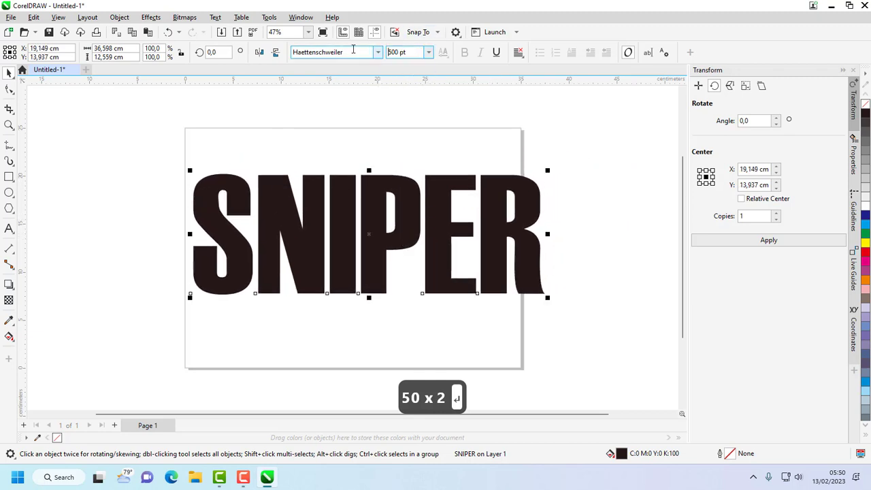
# - Set the SNIPER text to 350 pt and move it slightly above the page's middle, centered at about X 17.5 cm, Y 14.4 cm
pyautogui.moveTo(410, 52); pyautogui.dragTo(380, 54)
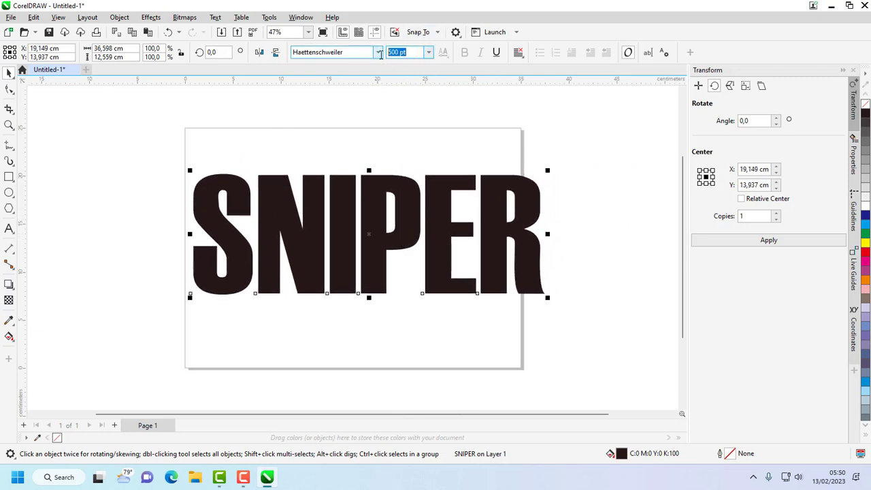
pyautogui.write('350')
pyautogui.press('Return')
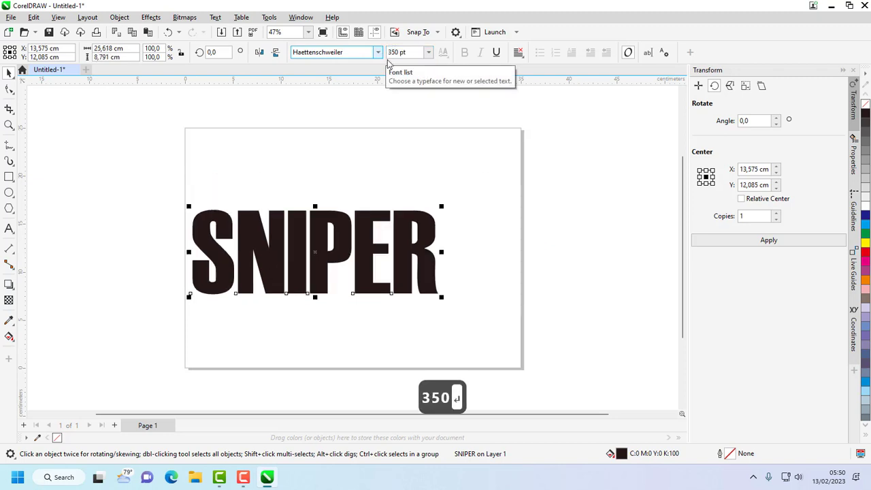
pyautogui.moveTo(368, 243); pyautogui.dragTo(407, 222)
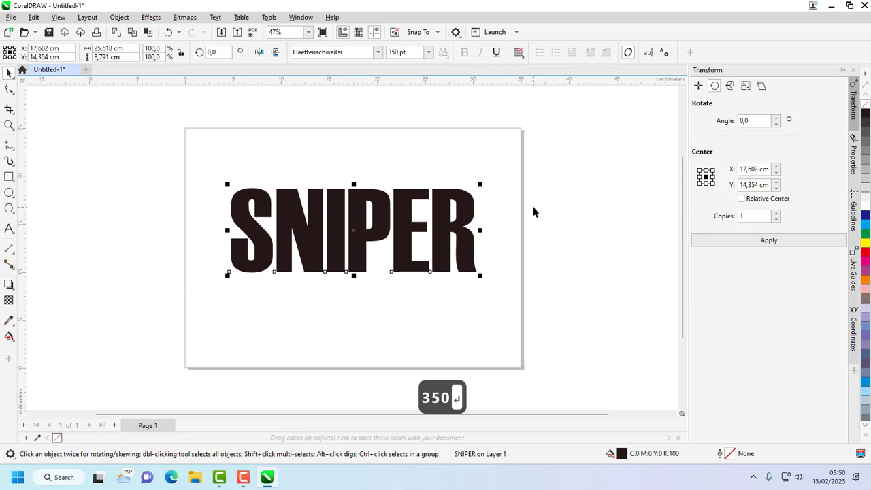
pyautogui.moveTo(389, 225); pyautogui.dragTo(390, 227)
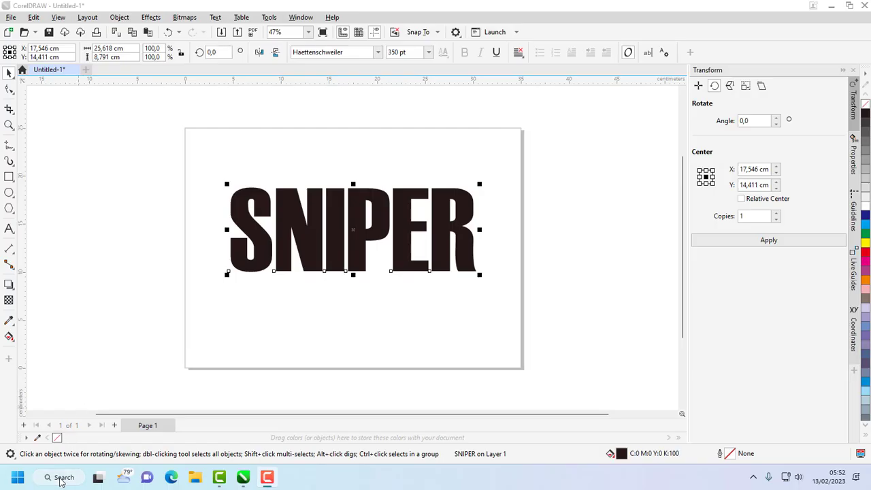
# - Switch to Google Chrome and open it with the Ninety profile
pyautogui.click(60, 478)
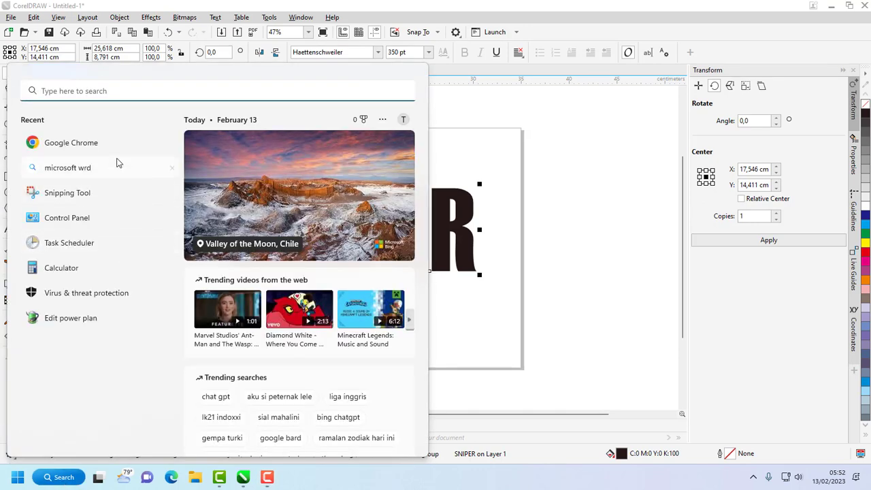
pyautogui.click(95, 143)
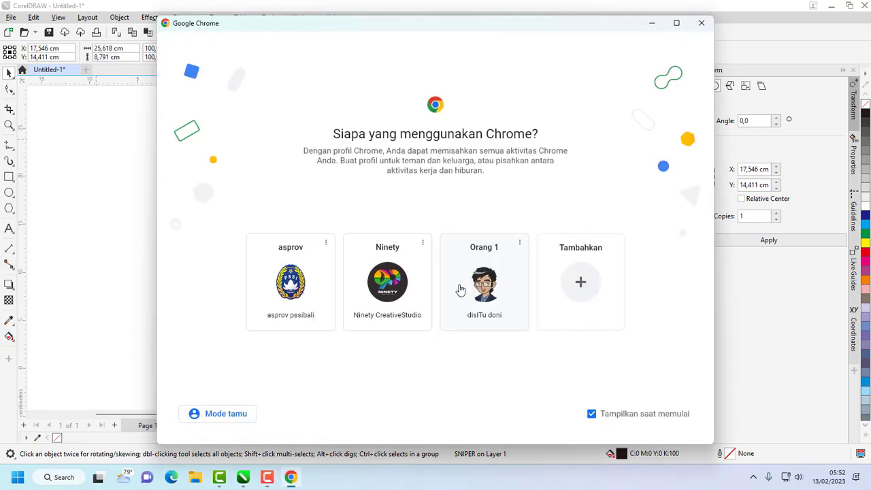
pyautogui.click(385, 282)
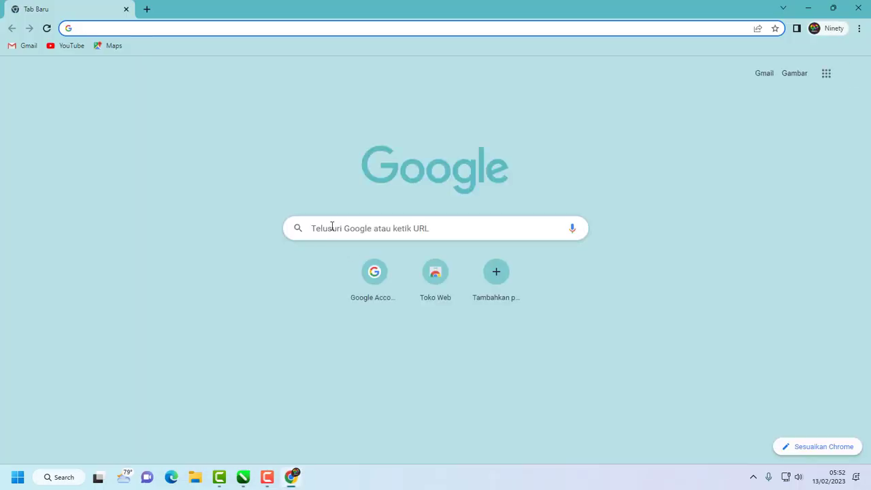
# - Search Google for "AWM PNG" and show the image results
pyautogui.click(332, 226)
pyautogui.write('AWM')
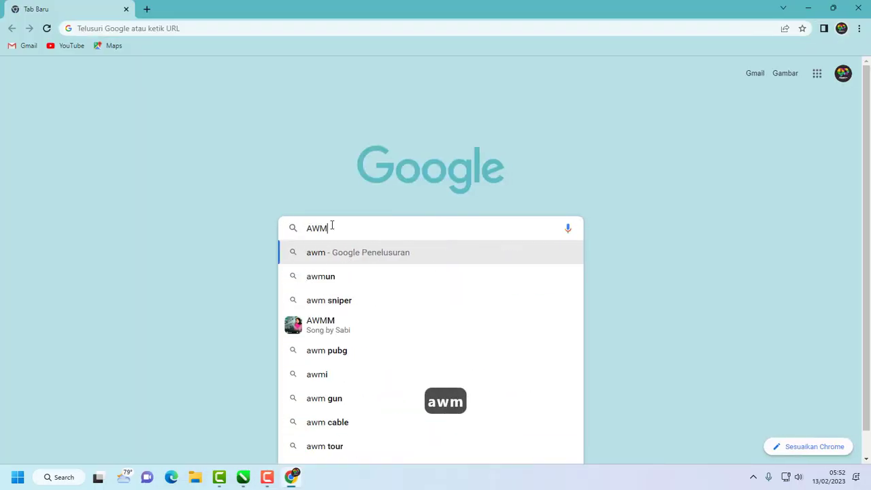
pyautogui.write(' PNG')
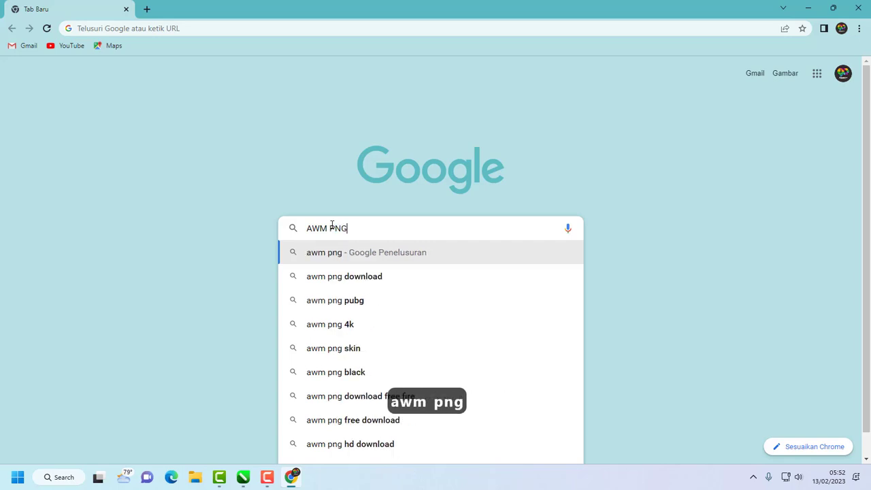
pyautogui.press('Return')
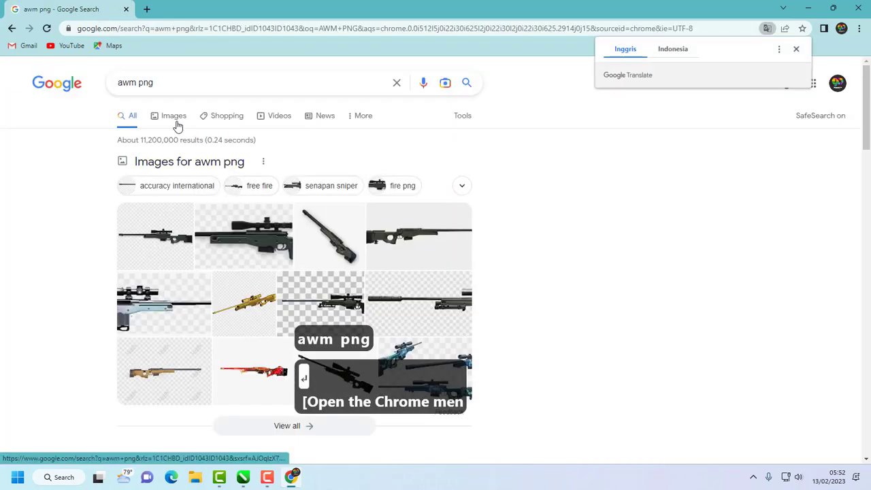
pyautogui.click(174, 116)
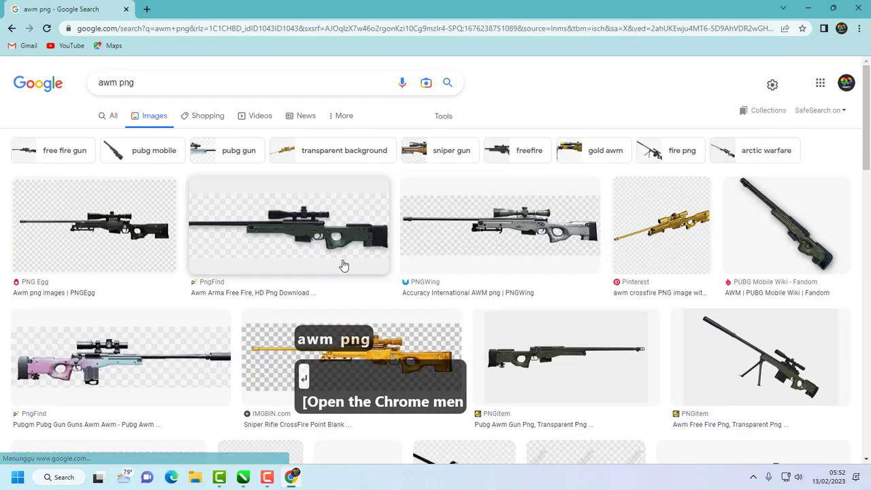
# - Open the preview of the PNGitem "Pubg Awm Vector Png" rifle from the image results and start saving its image
pyautogui.scroll(-2, 392, 297)
pyautogui.scroll(-2, 392, 297)
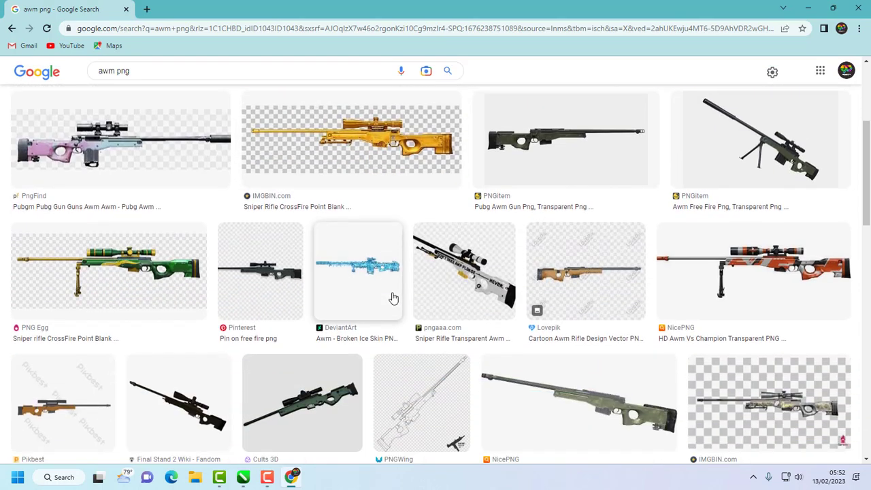
pyautogui.scroll(-3, 392, 298)
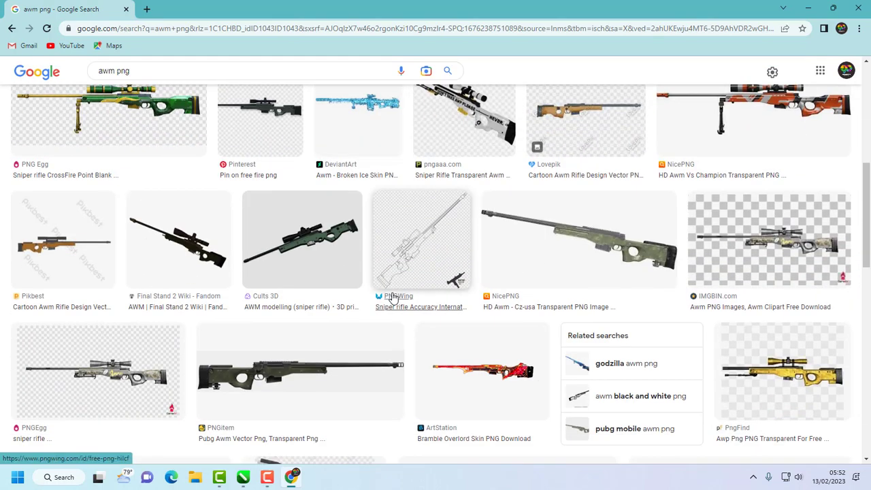
pyautogui.scroll(-2, 279, 367)
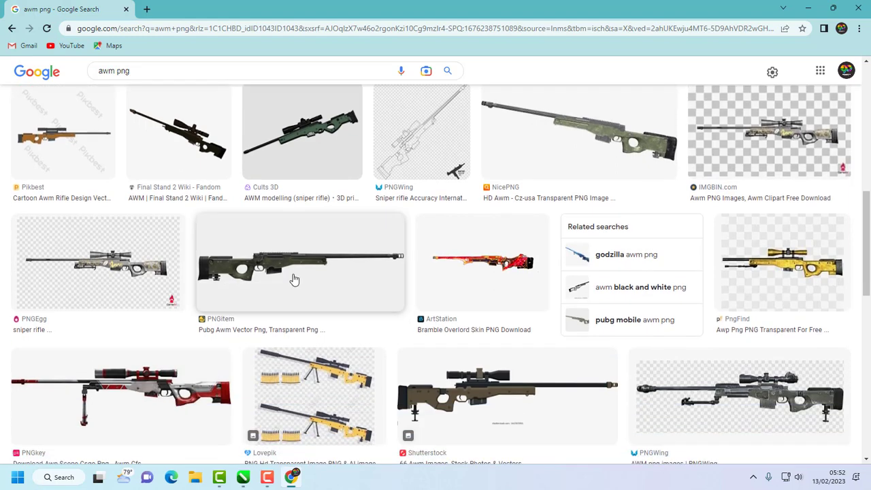
pyautogui.click(294, 278)
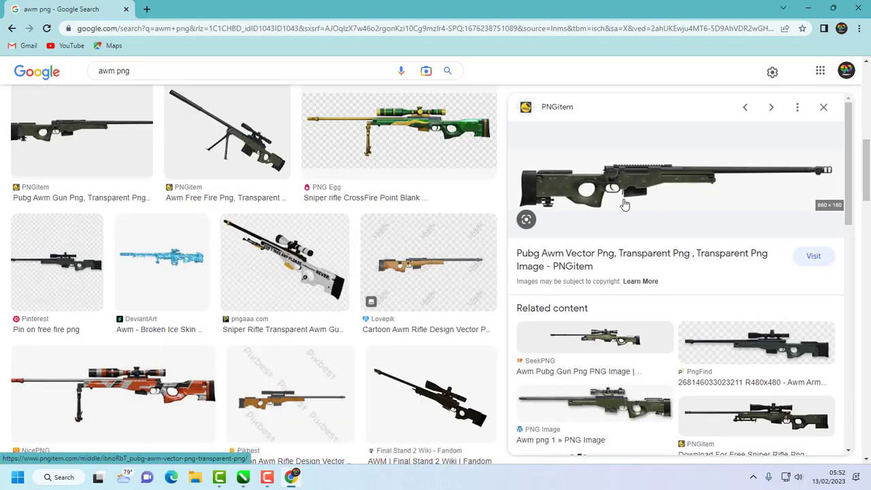
pyautogui.rightClick(622, 202)
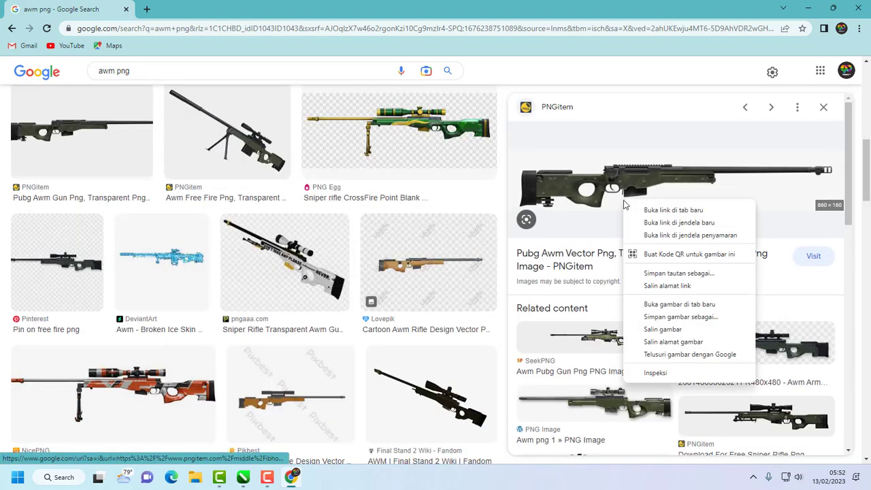
pyautogui.click(669, 319)
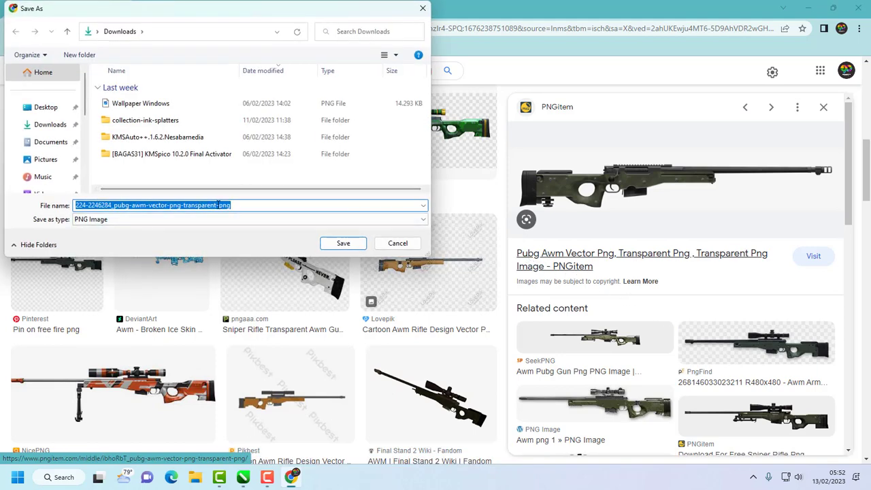
pyautogui.write('aWM')
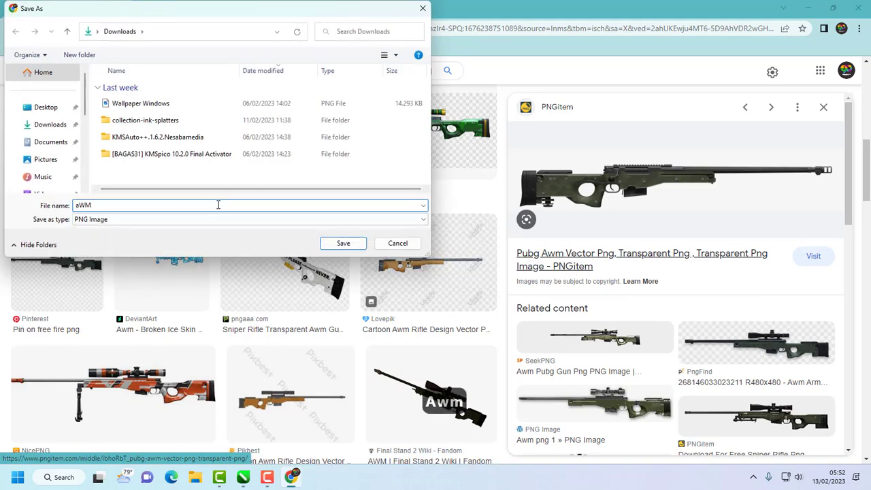
pyautogui.press('BackSpace')
pyautogui.press('BackSpace')
pyautogui.press('BackSpace')
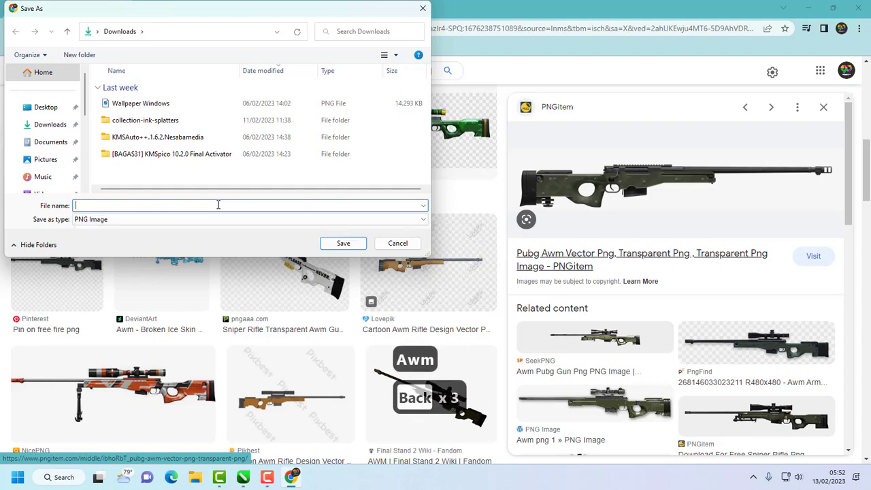
pyautogui.write('a')
pyautogui.press('BackSpace')
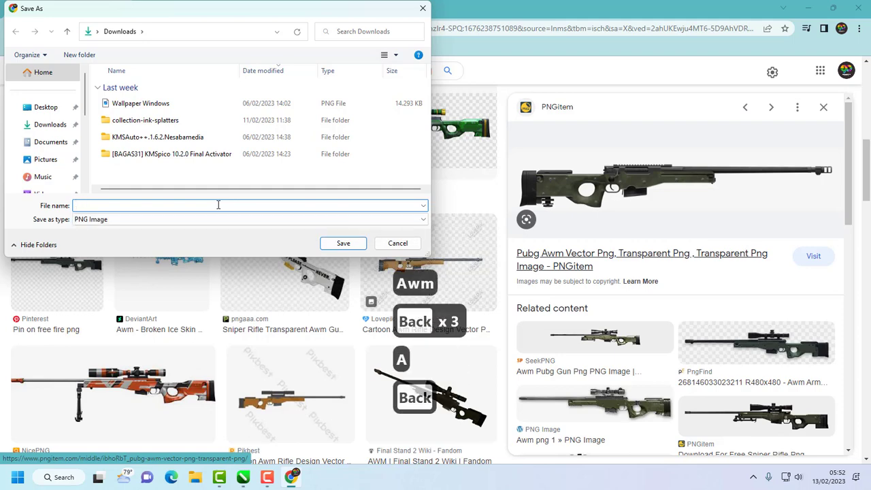
pyautogui.write('a')
pyautogui.press('BackSpace')
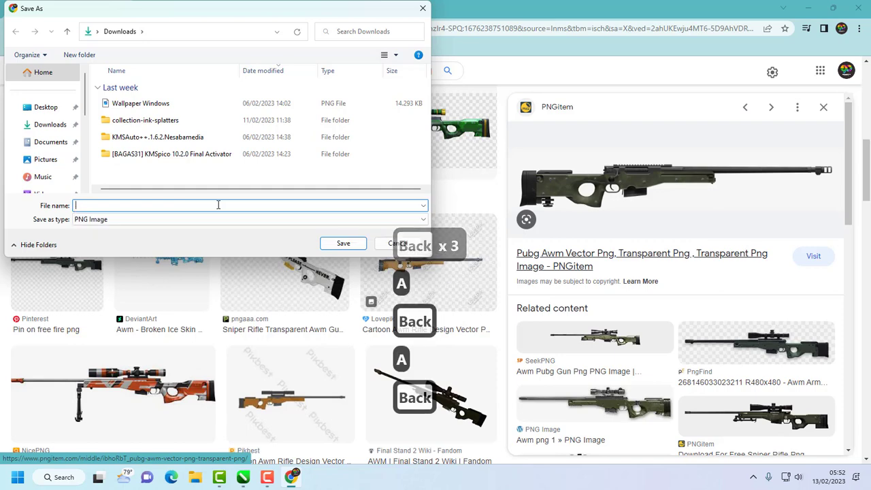
# - Name the image file Awm and save it as a PNG in the Pictures folder
pyautogui.press('capslock')
pyautogui.write('Awm')
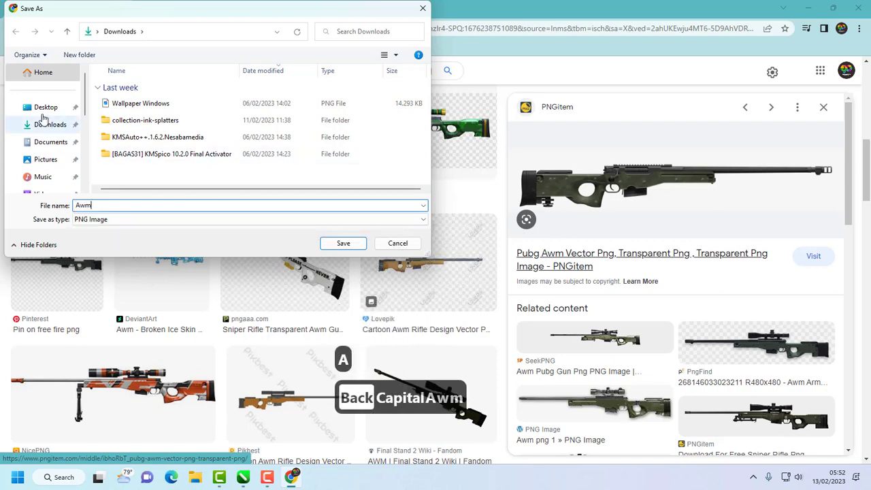
pyautogui.click(43, 160)
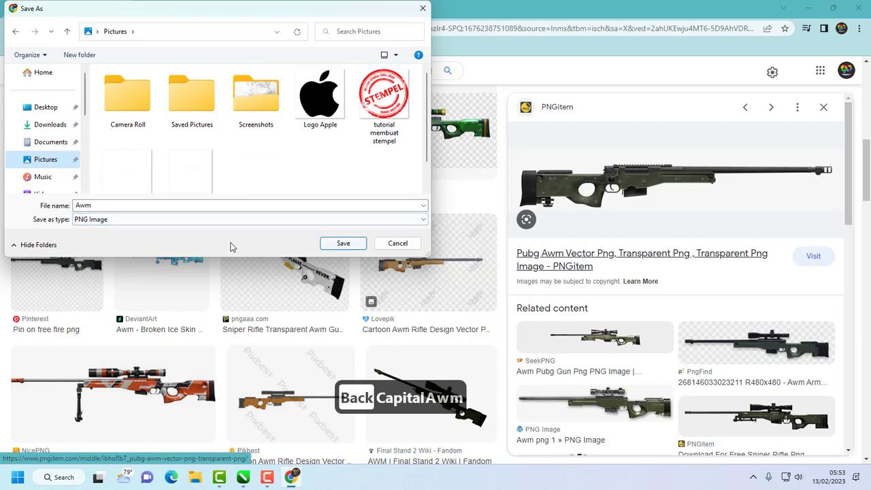
pyautogui.click(344, 244)
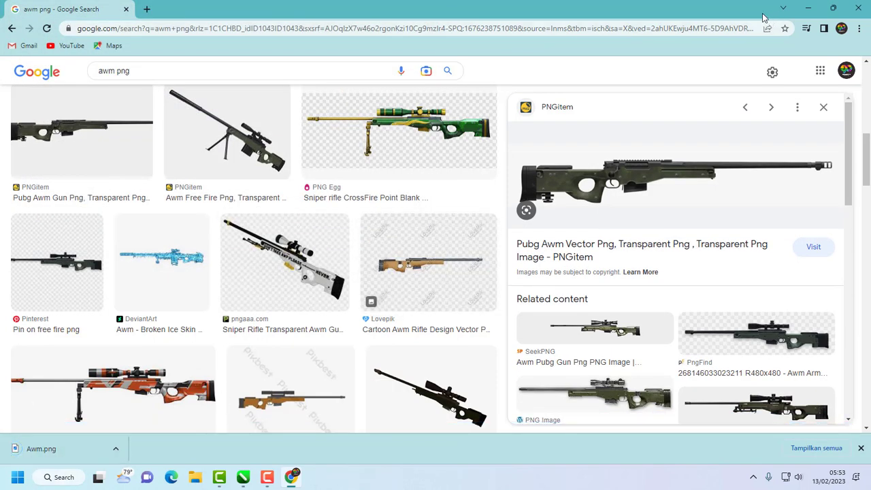
# - Switch back to CorelDRAW and place the Awm image from the Pictures folder into the document
pyautogui.click(859, 7)
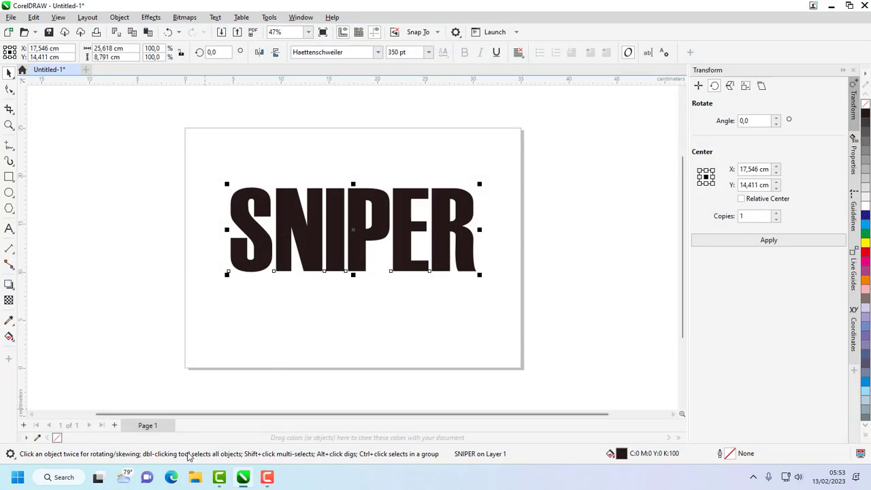
pyautogui.hotkey('ctrl', 'i')
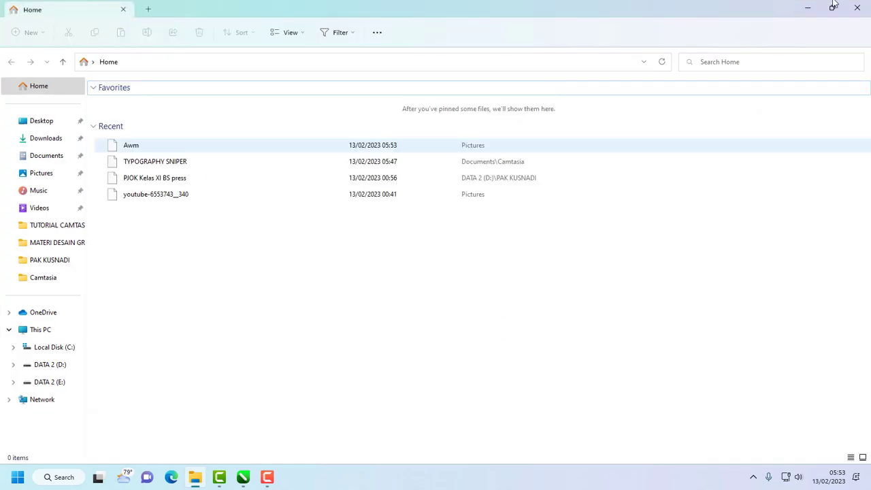
pyautogui.click(830, 10)
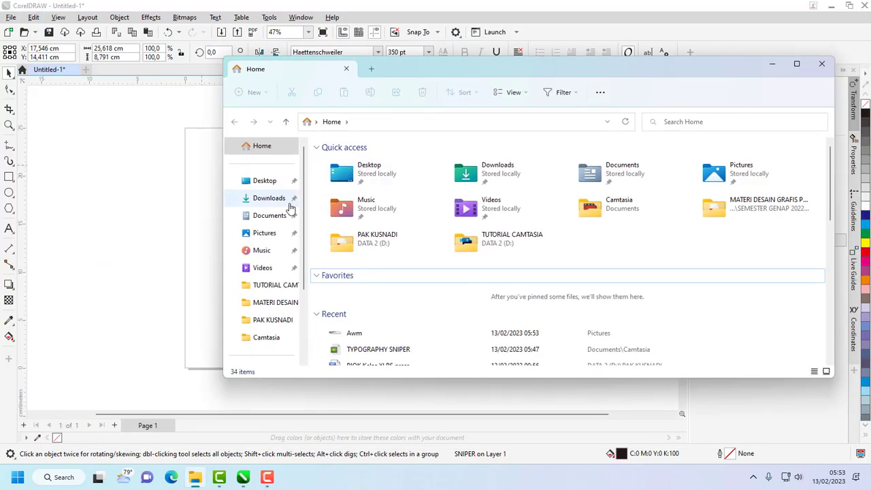
pyautogui.click(265, 233)
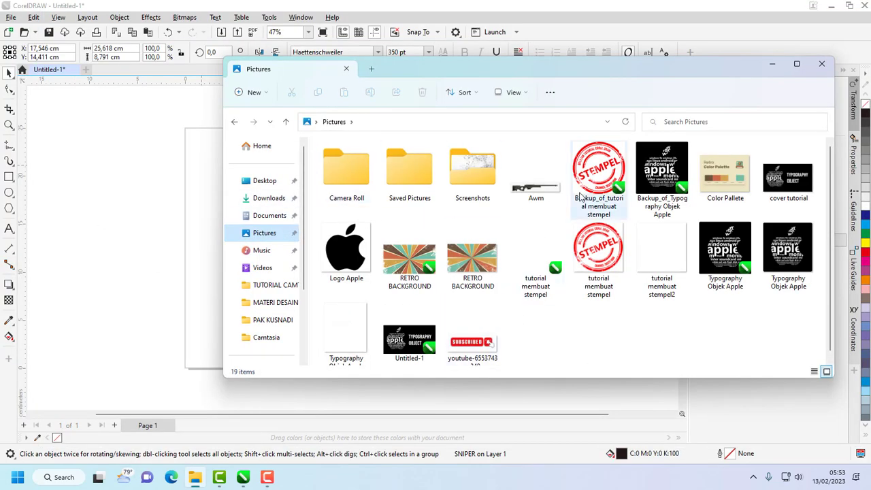
pyautogui.moveTo(532, 185); pyautogui.dragTo(153, 243)
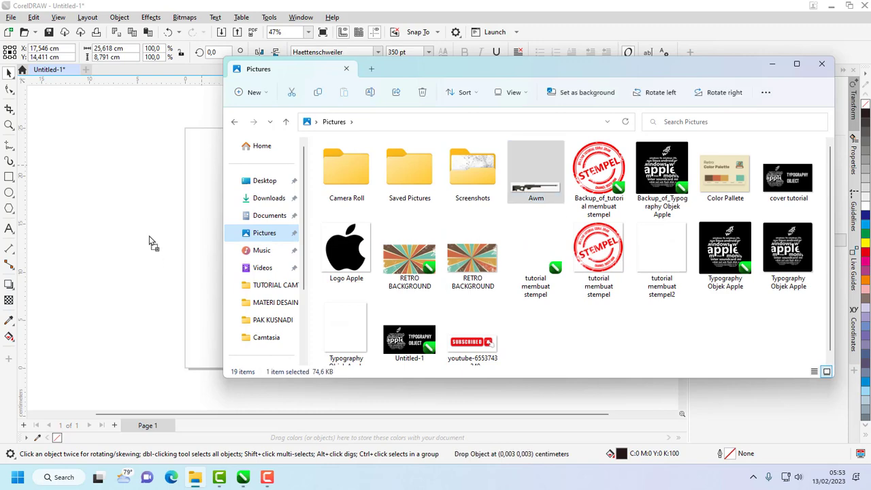
pyautogui.click(821, 63)
# - Move the rifle image to the left of the SNIPER text, centered at about X -9.4 cm, Y 23.1 cm
pyautogui.moveTo(201, 209); pyautogui.dragTo(334, 144)
pyautogui.scroll(1, 314, 159)
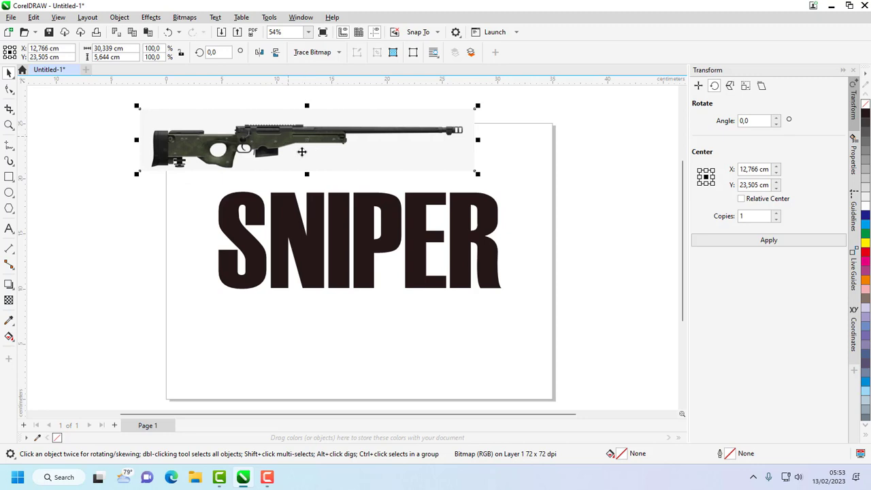
pyautogui.scroll(-3, 297, 134)
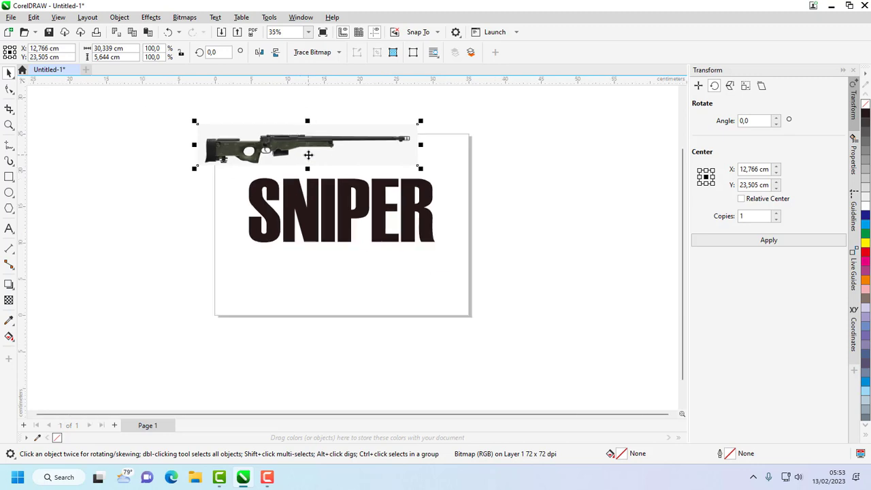
pyautogui.moveTo(286, 130); pyautogui.dragTo(126, 138)
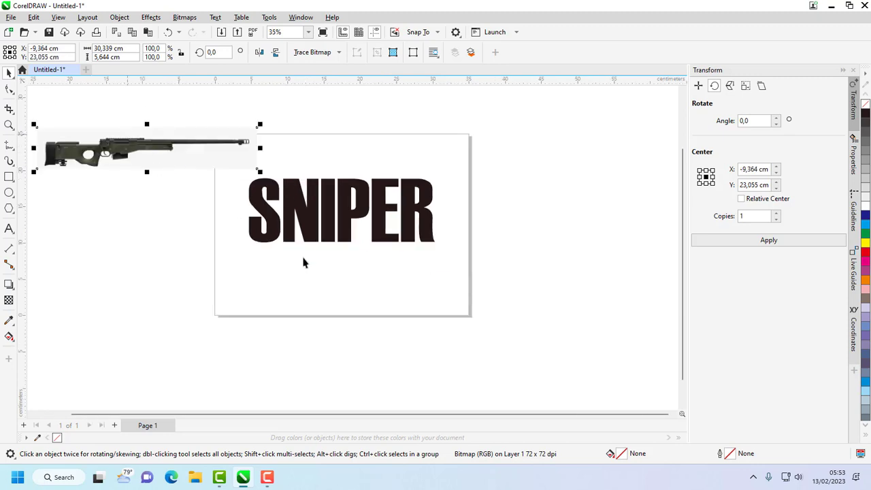
pyautogui.moveTo(170, 413); pyautogui.dragTo(133, 413)
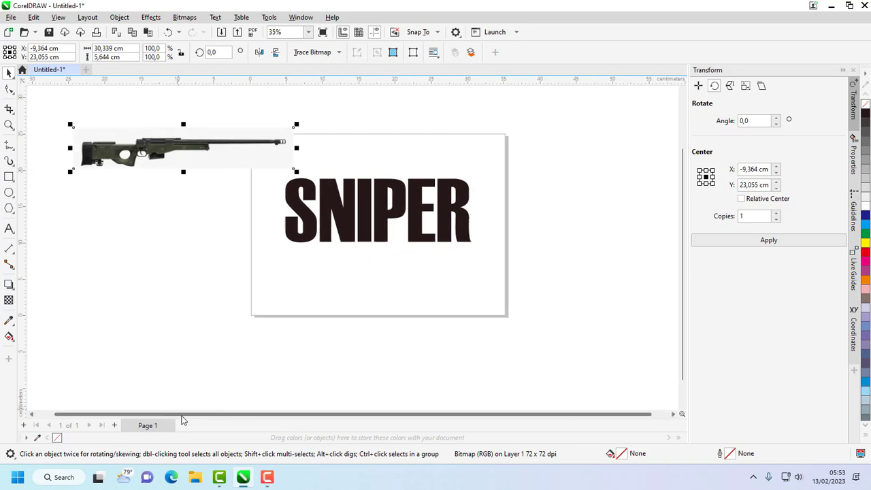
# - Vectorize the rifle bitmap with Quick Trace and move the traced group below the original, to about Y 11.2 cm
pyautogui.scroll(3, 118, 161)
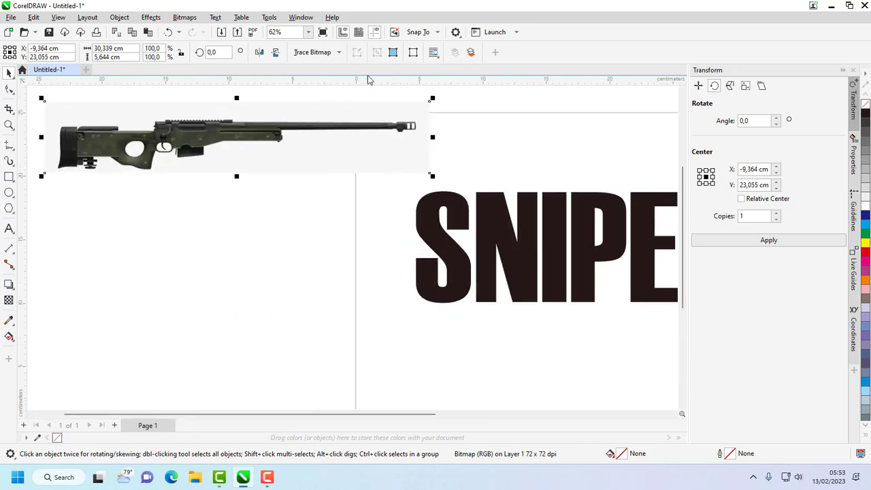
pyautogui.click(314, 52)
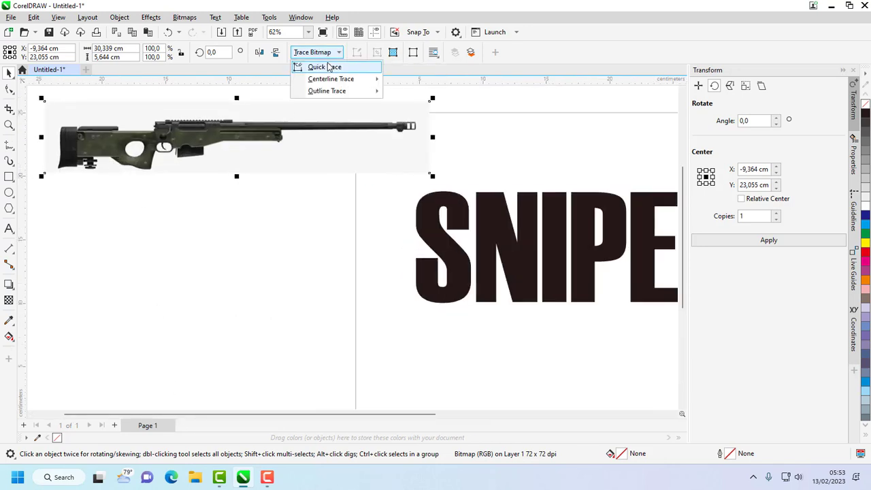
pyautogui.click(330, 67)
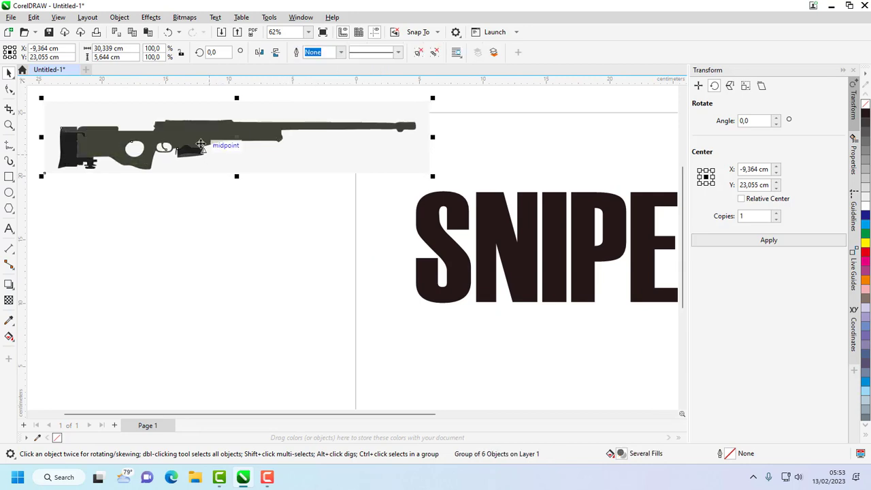
pyautogui.moveTo(200, 144); pyautogui.dragTo(198, 285)
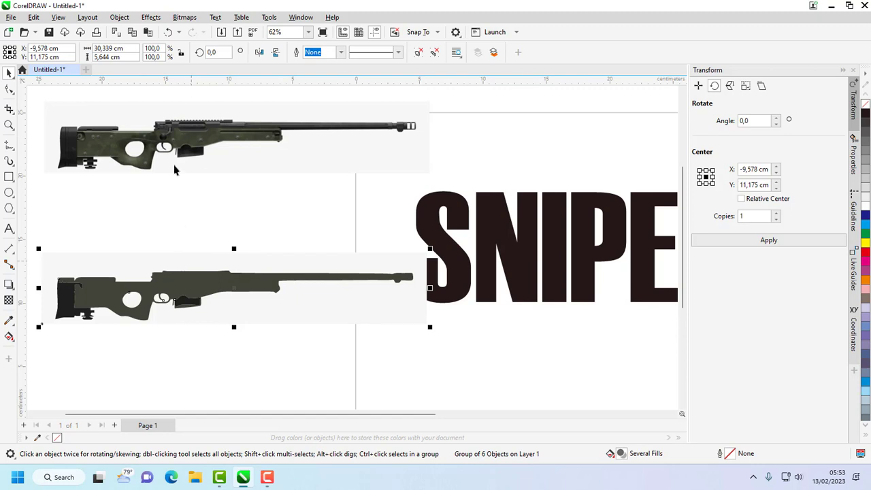
# - Undo the traced group's move and the Quick Trace, and delete the rifle image from the document
pyautogui.click(207, 241)
pyautogui.click(192, 295)
pyautogui.click(202, 136)
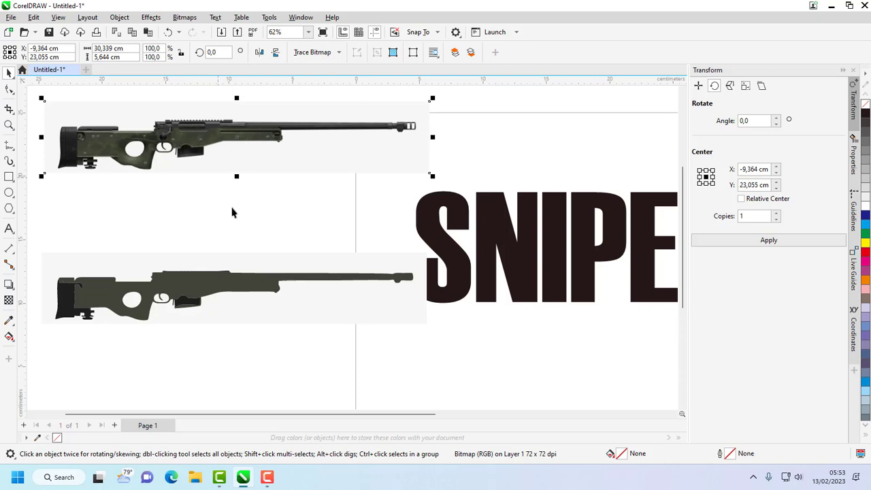
pyautogui.hotkey('ctrl', 'z')
pyautogui.hotkey('ctrl', 'z')
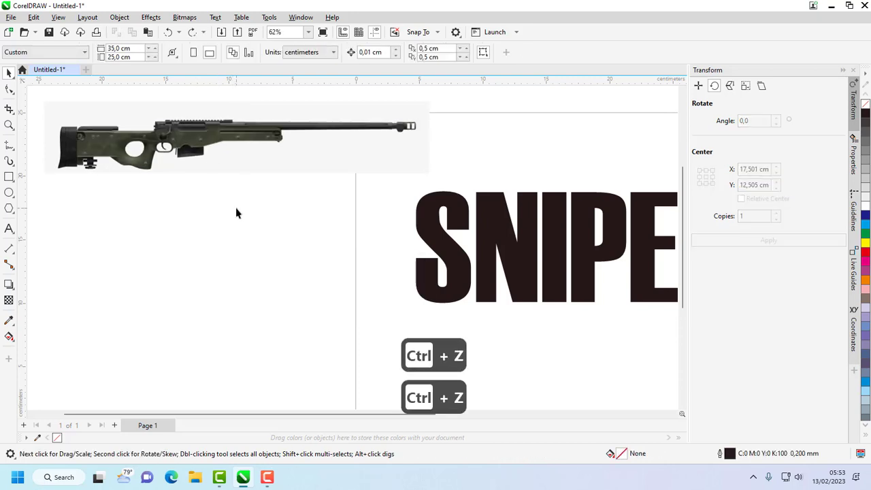
pyautogui.press('Delete')
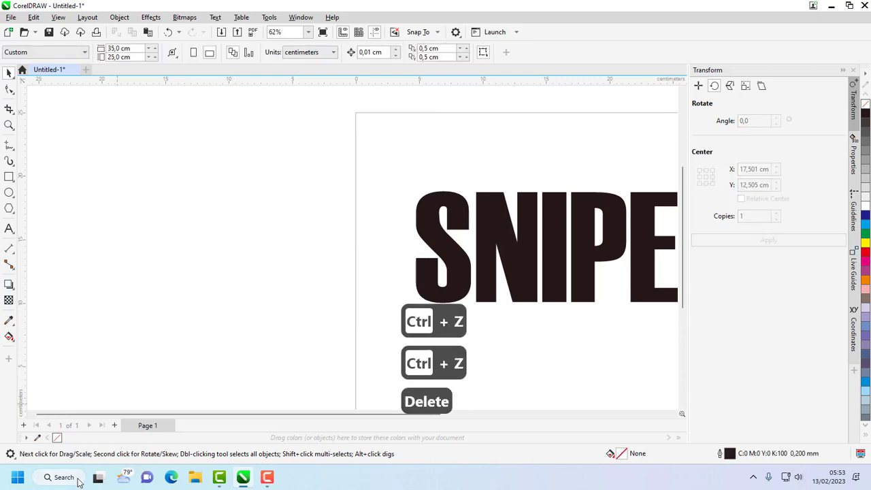
# - Switch to Google Chrome again, using the Ninety profile
pyautogui.click(60, 477)
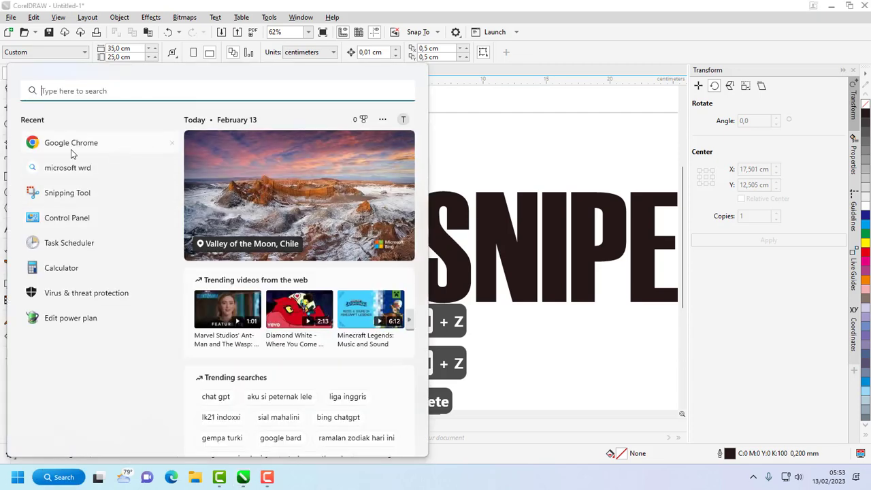
pyautogui.click(72, 143)
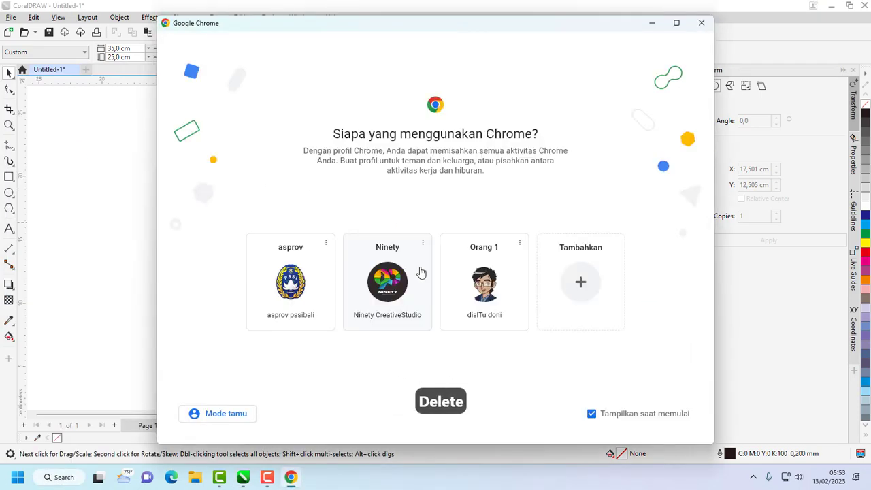
pyautogui.click(359, 301)
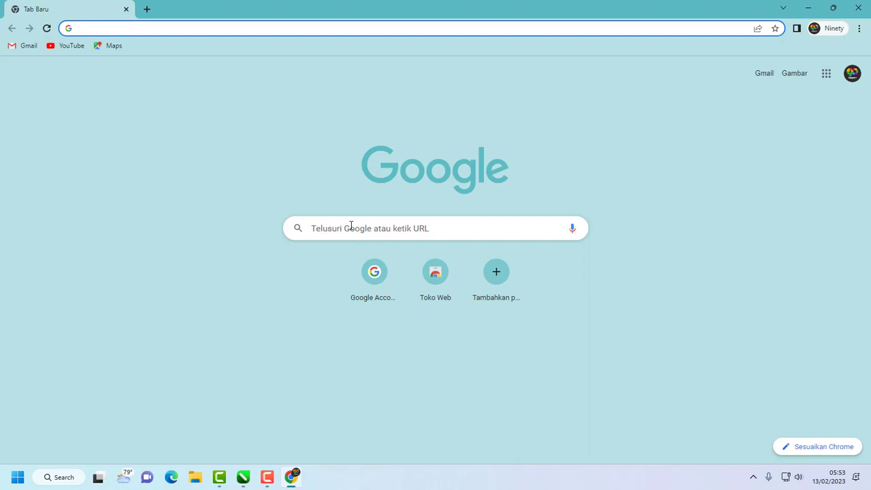
# - Search Google for "awm png" and open the preview of the scoped PngFind "Awm Arma Free Fire" rifle
pyautogui.click(355, 231)
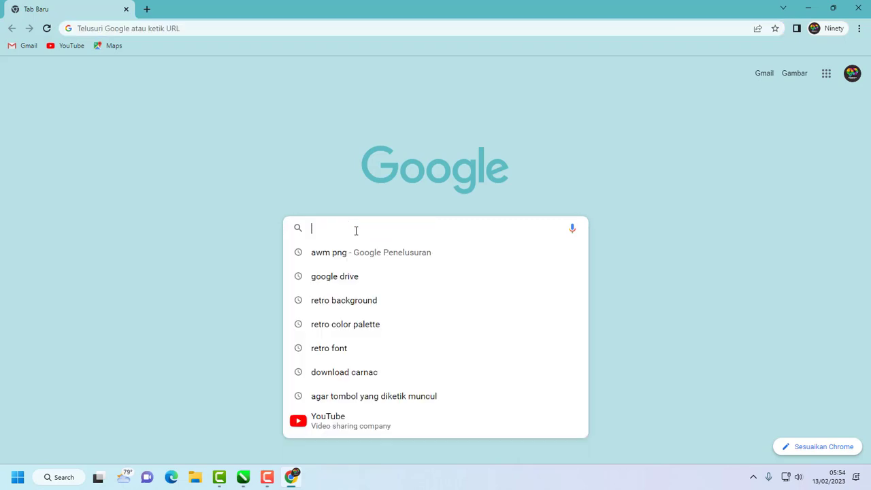
pyautogui.write('awm')
pyautogui.click(355, 253)
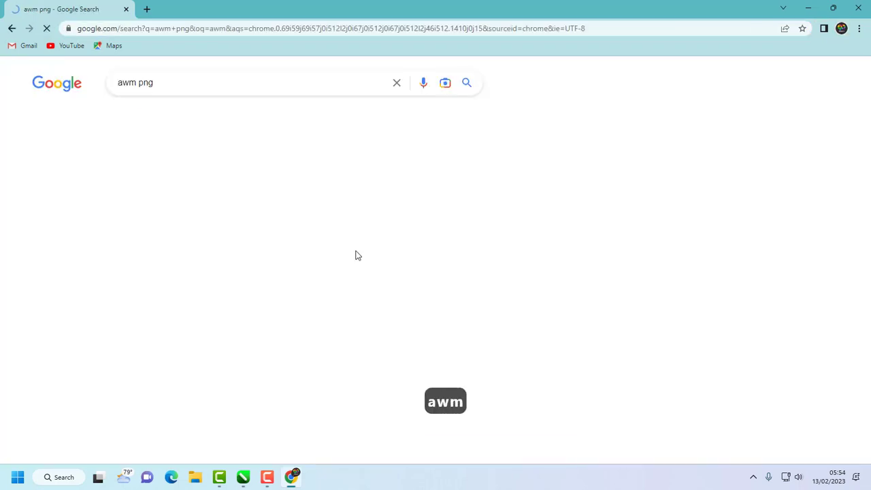
pyautogui.click(245, 226)
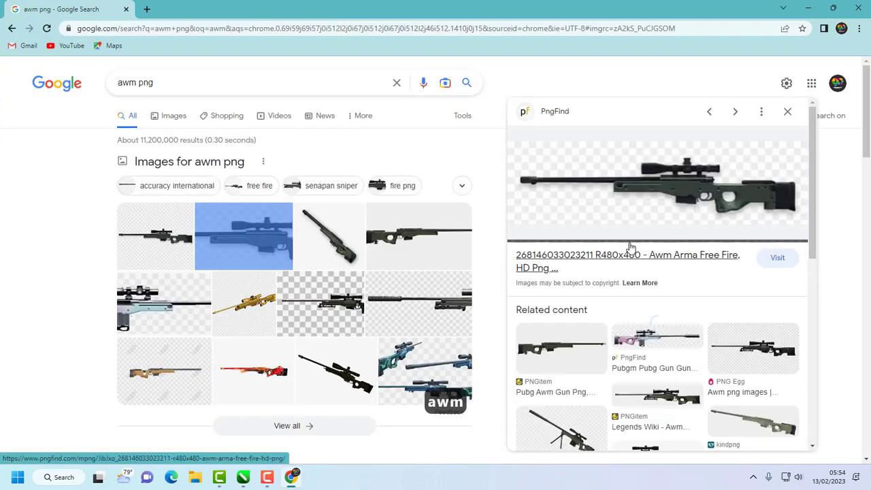
# - Save the PNGWing "Accuracy International AWM" image from Google's image results to Pictures as Awm, replacing the existing file, and close Chrome
pyautogui.click(178, 117)
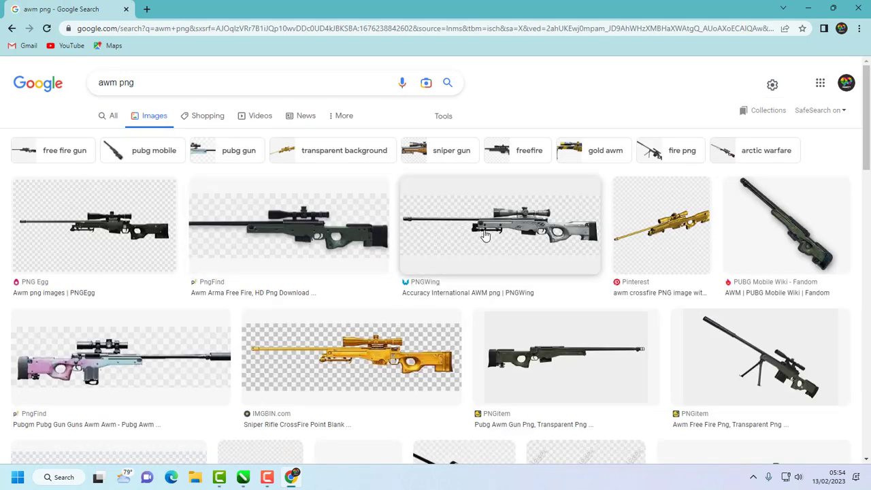
pyautogui.click(514, 243)
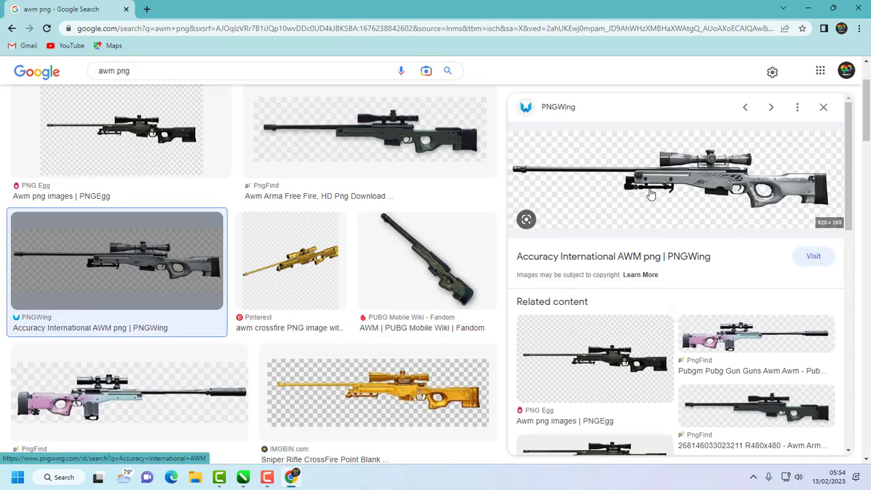
pyautogui.rightClick(651, 191)
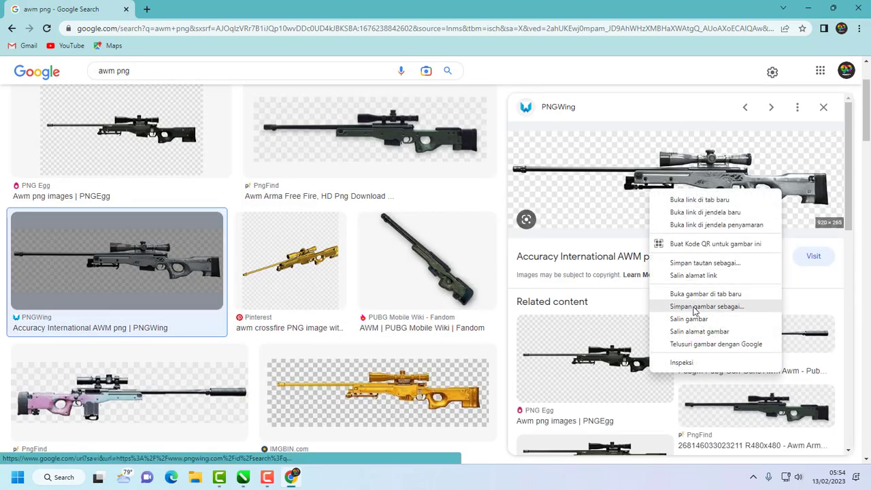
pyautogui.click(694, 308)
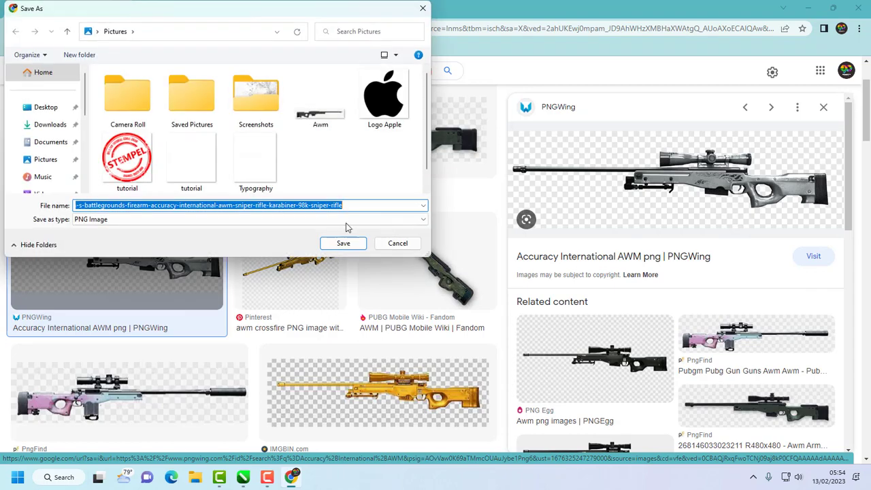
pyautogui.write('awm')
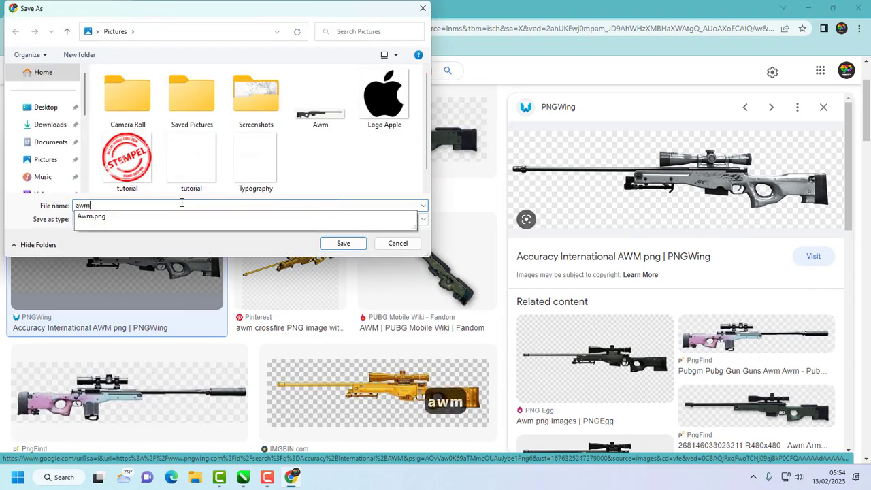
pyautogui.click(340, 127)
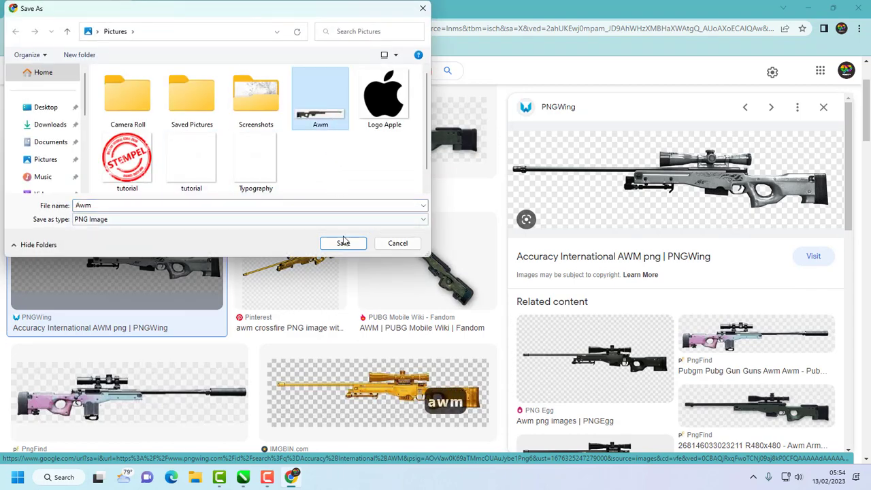
pyautogui.click(343, 244)
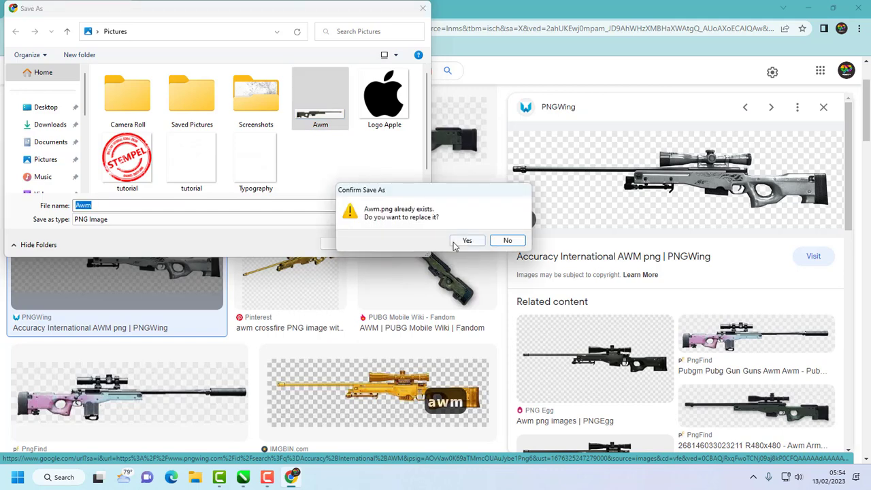
pyautogui.click(453, 246)
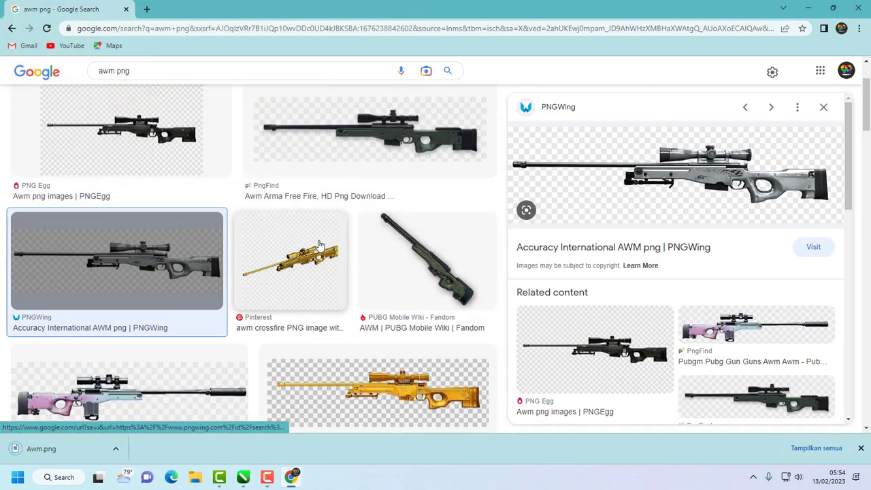
pyautogui.click(858, 8)
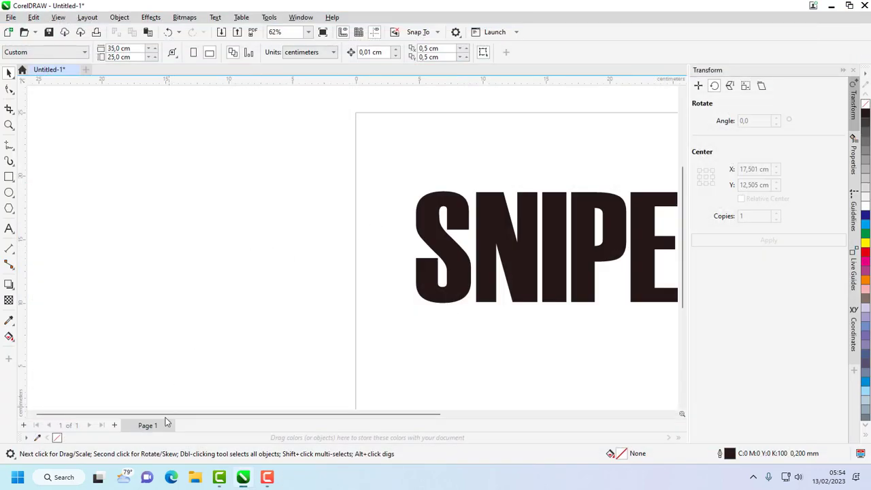
# - Bring the Awm image from the Pictures folder into the CorelDRAW document beside the page, centred at about X -16.2, Y 21.7 cm
pyautogui.click(196, 477)
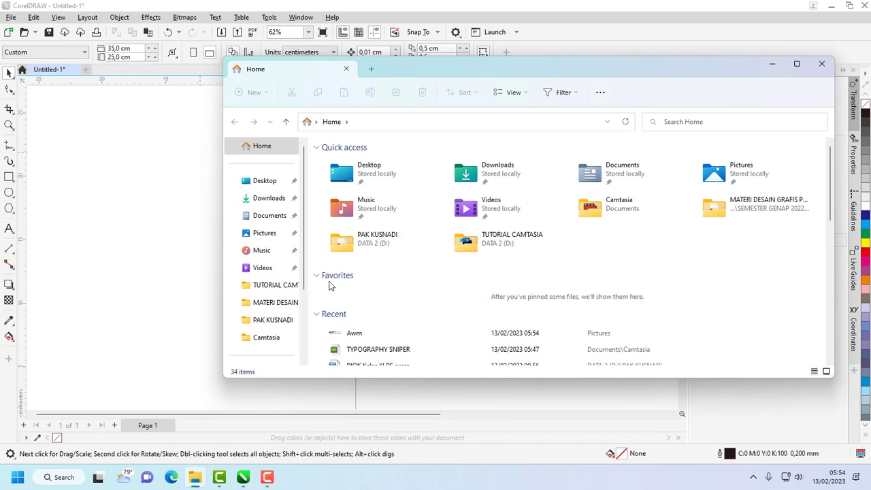
pyautogui.click(265, 233)
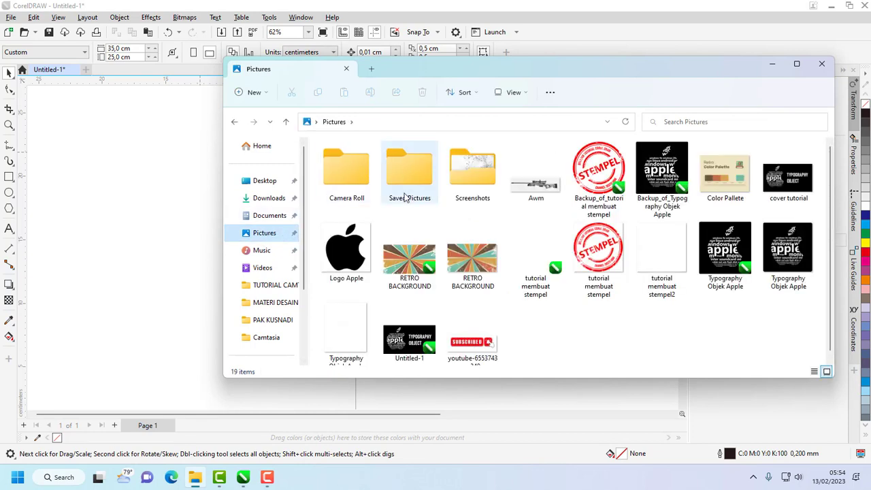
pyautogui.click(536, 194)
pyautogui.moveTo(536, 178); pyautogui.dragTo(113, 231)
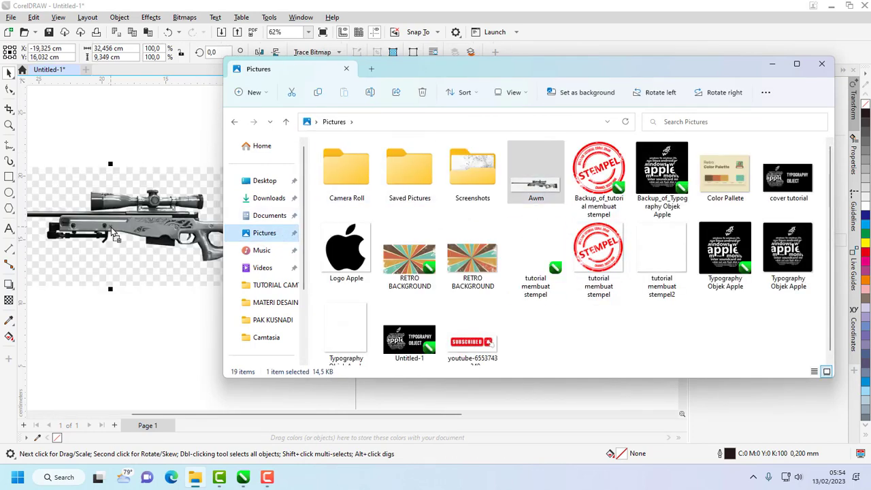
pyautogui.click(822, 66)
pyautogui.scroll(-4, 288, 273)
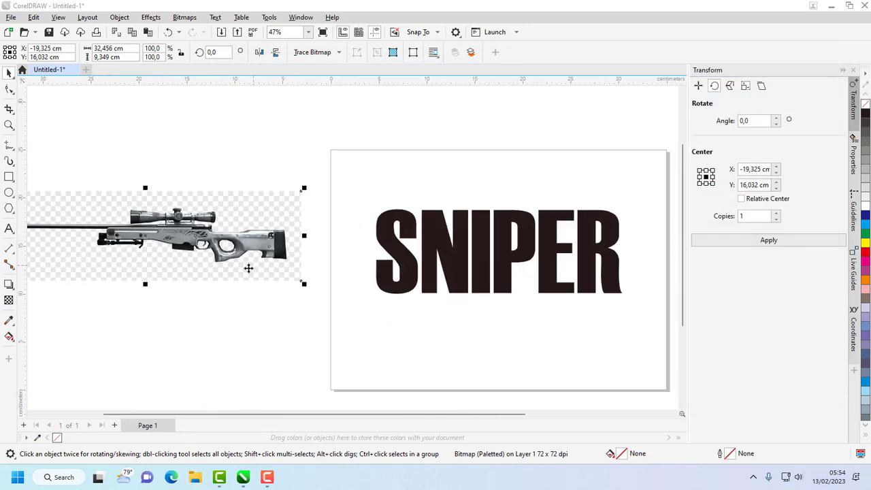
pyautogui.moveTo(182, 257); pyautogui.dragTo(205, 216)
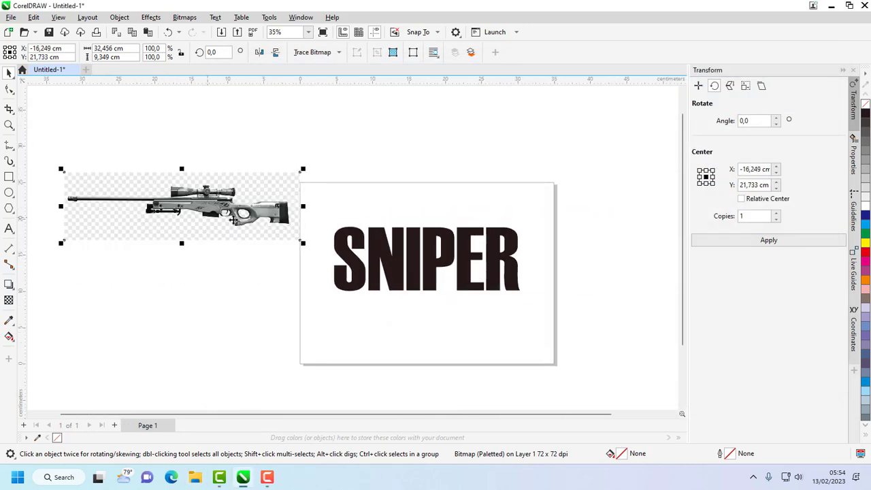
# - Try a Quick Trace of the rifle bitmap with the traced group moved below the original, and undo both
pyautogui.click(314, 52)
pyautogui.click(326, 66)
pyautogui.moveTo(210, 208)
pyautogui.mouseDown()
pyautogui.moveTo(222, 269)
pyautogui.moveTo(217, 293)
pyautogui.moveTo(212, 281)
pyautogui.mouseUp()
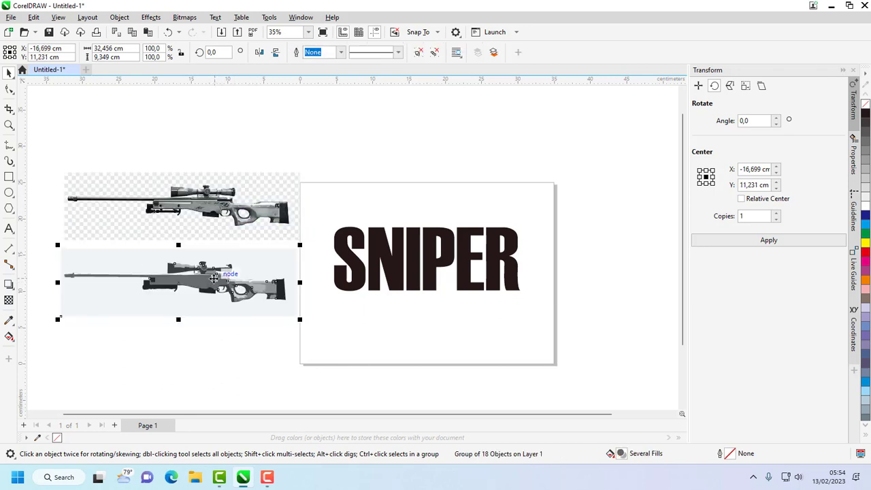
pyautogui.hotkey('ctrl', 'z')
pyautogui.hotkey('ctrl', 'z')
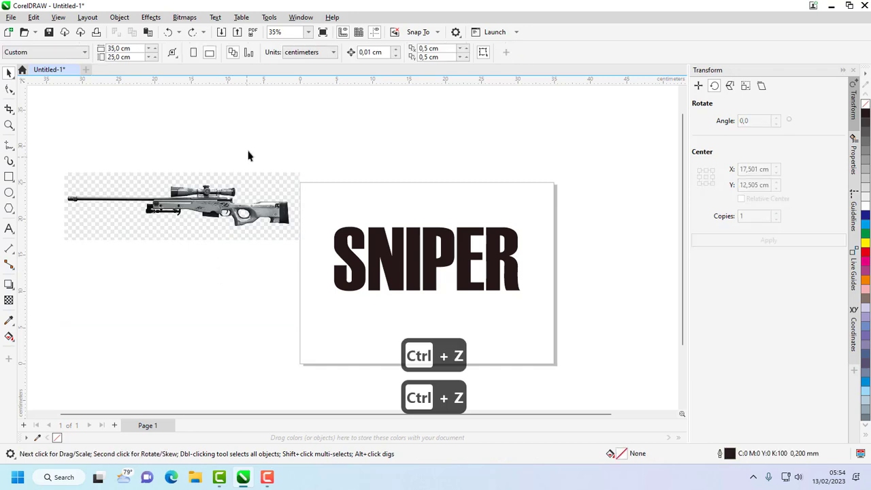
# - Vectorize the rifle bitmap with Quick Trace and move the traced group below the original, to about Y 12.1 cm
pyautogui.click(233, 199)
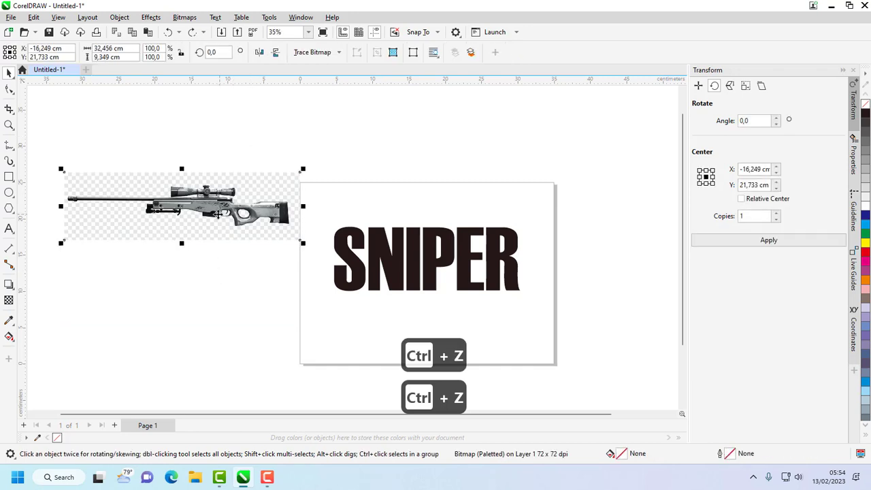
pyautogui.scroll(2, 167, 192)
pyautogui.scroll(-2, 167, 192)
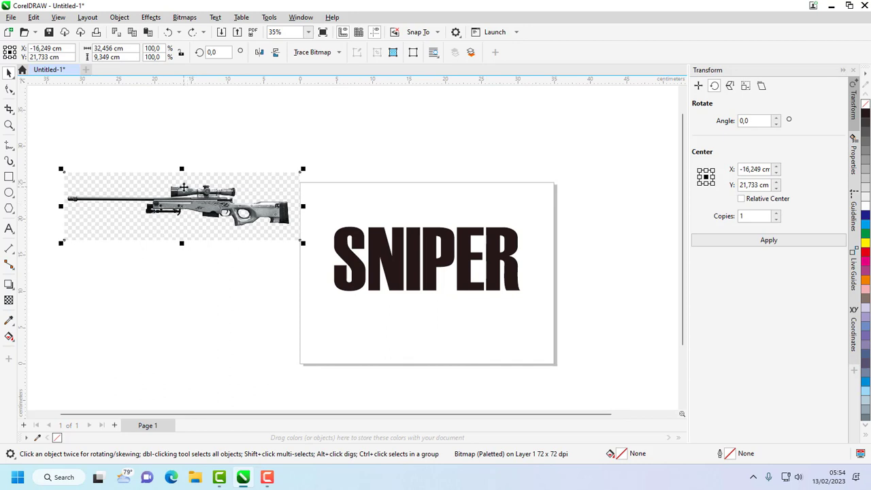
pyautogui.click(310, 52)
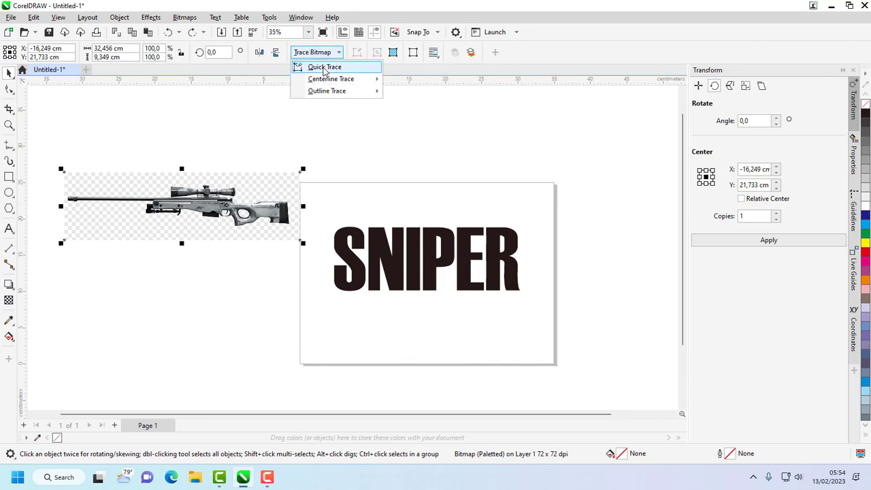
pyautogui.click(324, 67)
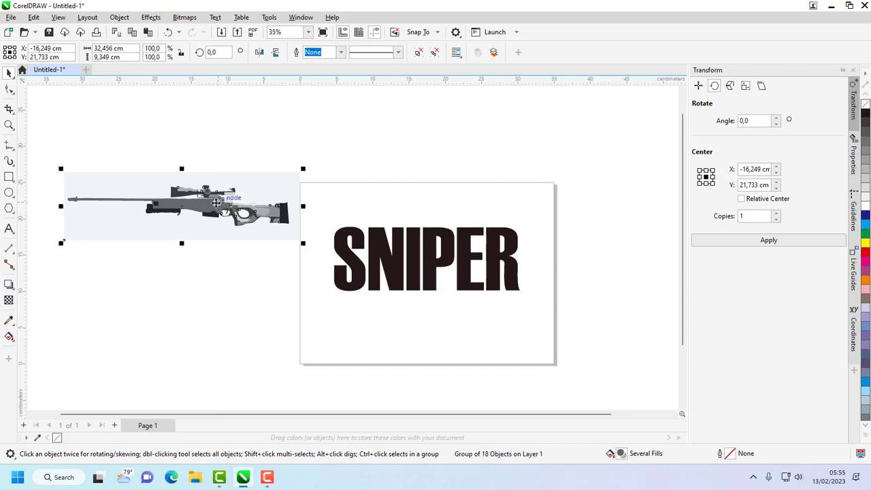
pyautogui.moveTo(216, 201); pyautogui.dragTo(218, 277)
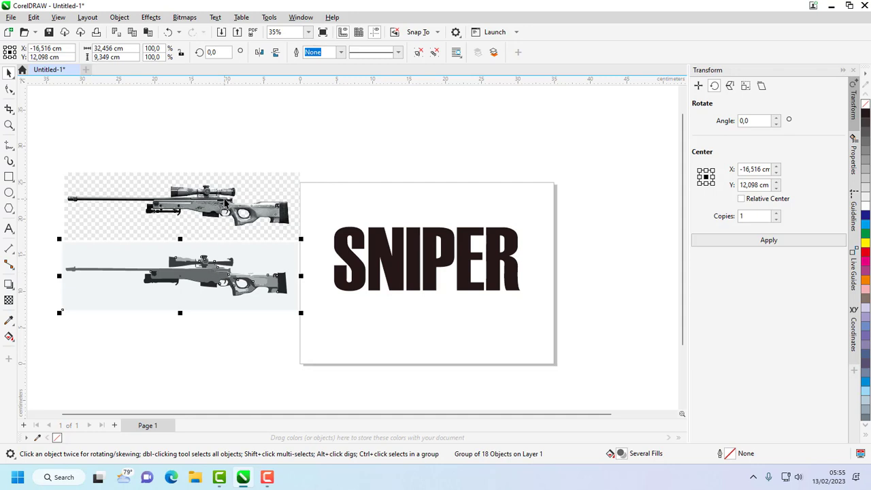
# - Delete the original rifle bitmap and move the traced group up to about X -14.6, Y 20.6 cm
pyautogui.click(225, 202)
pyautogui.press('Delete')
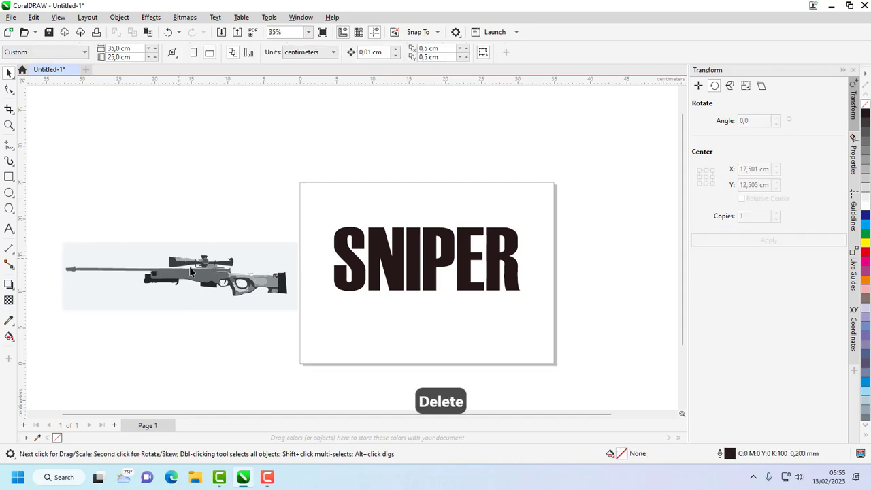
pyautogui.click(194, 276)
pyautogui.moveTo(212, 266)
pyautogui.mouseDown()
pyautogui.moveTo(222, 187)
pyautogui.moveTo(223, 233)
pyautogui.moveTo(222, 218)
pyautogui.mouseUp()
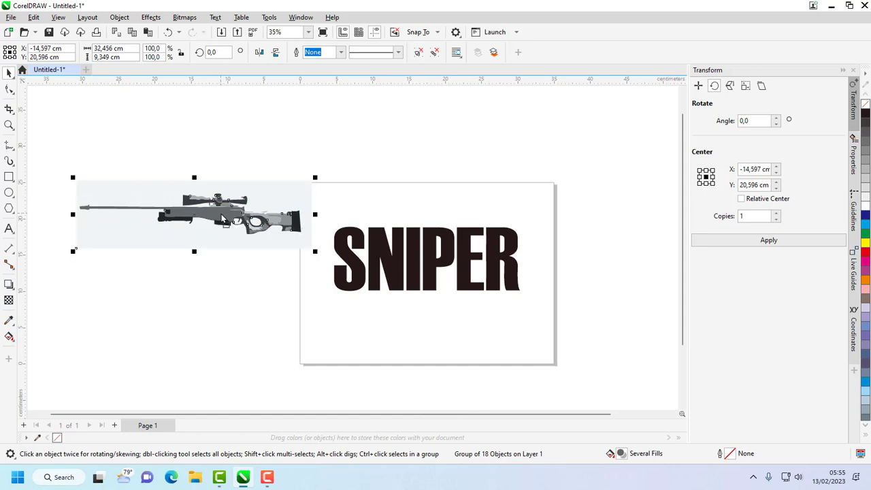
# - Ungroup the traced rifle into its separate shapes
pyautogui.rightClick(222, 214)
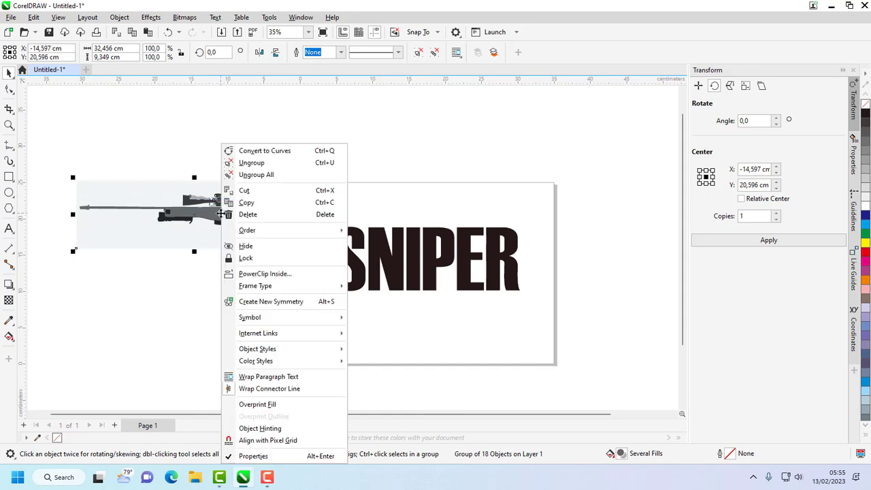
pyautogui.click(252, 163)
pyautogui.click(253, 167)
# - Fill the trace's light background rectangle with 30% black away from the rifle, and delete the rectangle
pyautogui.click(270, 205)
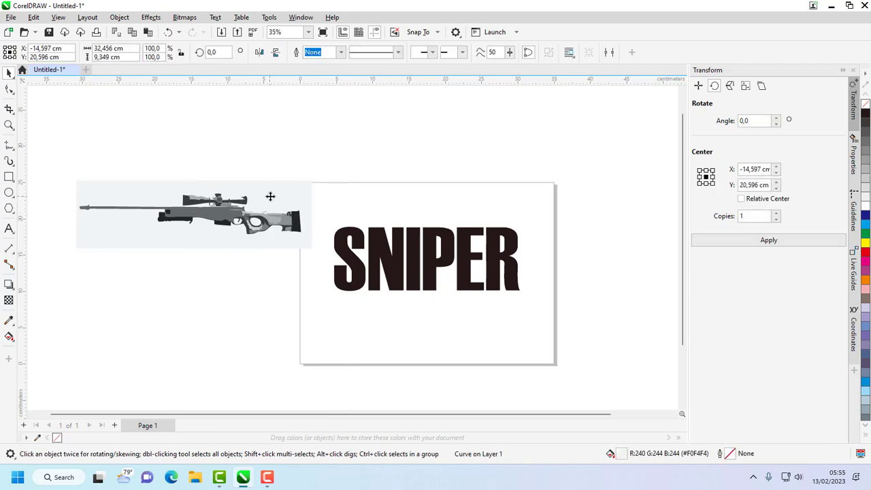
pyautogui.moveTo(270, 195); pyautogui.dragTo(484, 152)
pyautogui.click(865, 179)
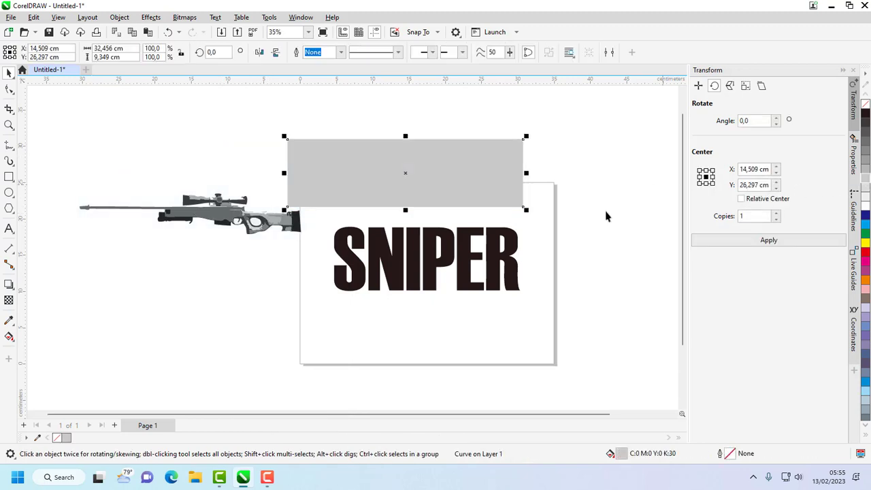
pyautogui.press('Delete')
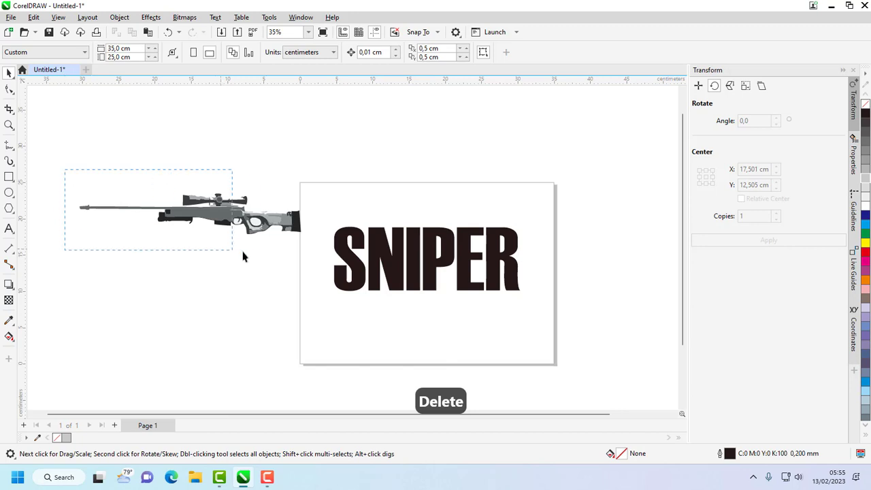
# - Examine the traced rifle's remaining shapes up close, including the scope, body and stock, for leftover background pieces
pyautogui.moveTo(242, 256); pyautogui.dragTo(305, 252)
pyautogui.scroll(2, 235, 257)
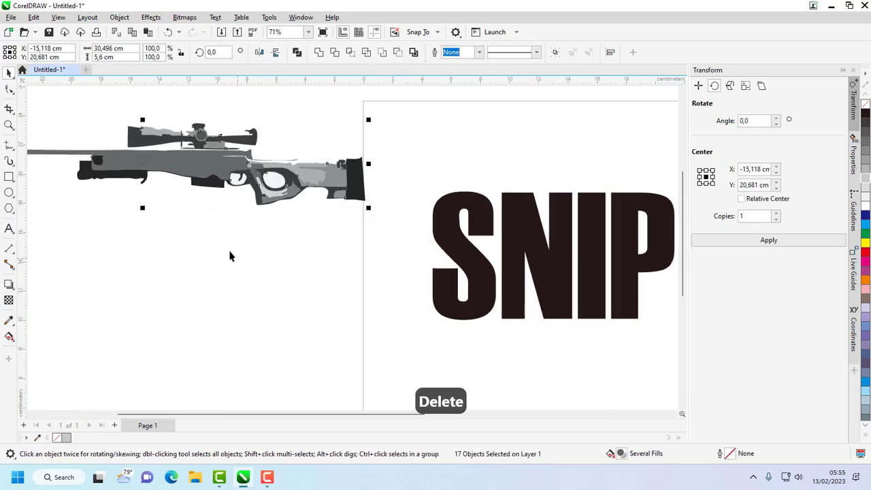
pyautogui.scroll(-2, 230, 253)
pyautogui.press('Escape')
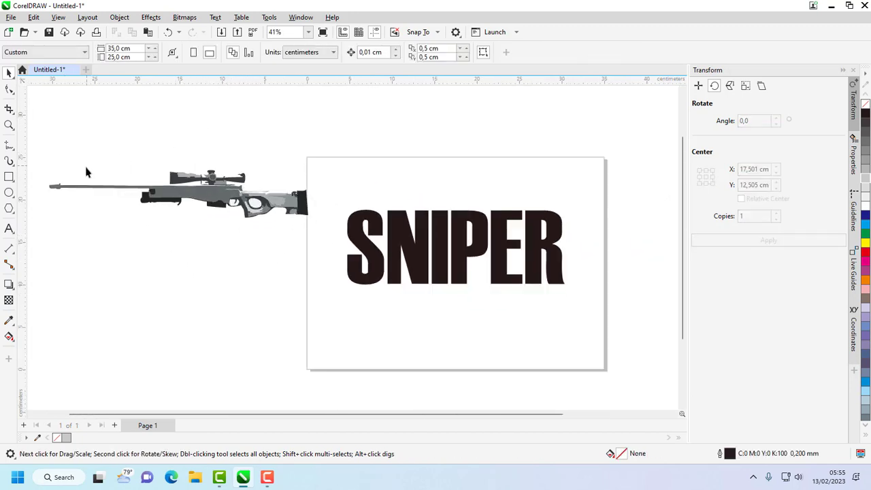
pyautogui.scroll(4, 154, 155)
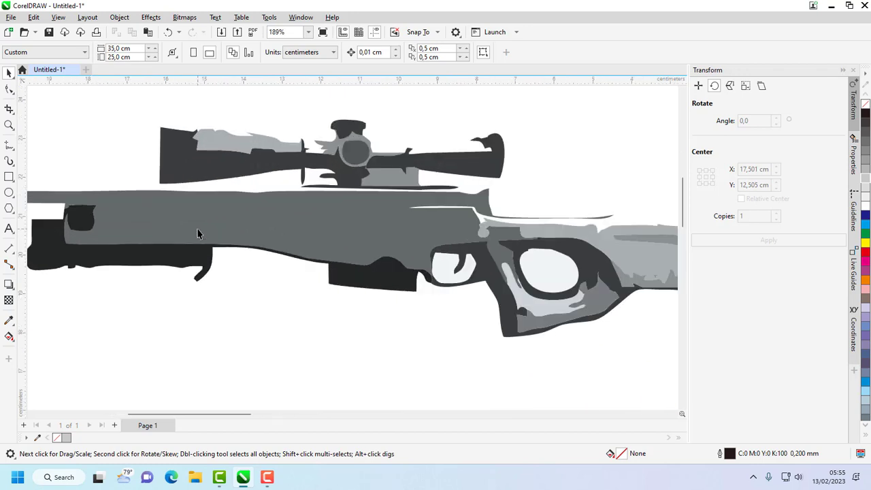
pyautogui.scroll(-3, 219, 195)
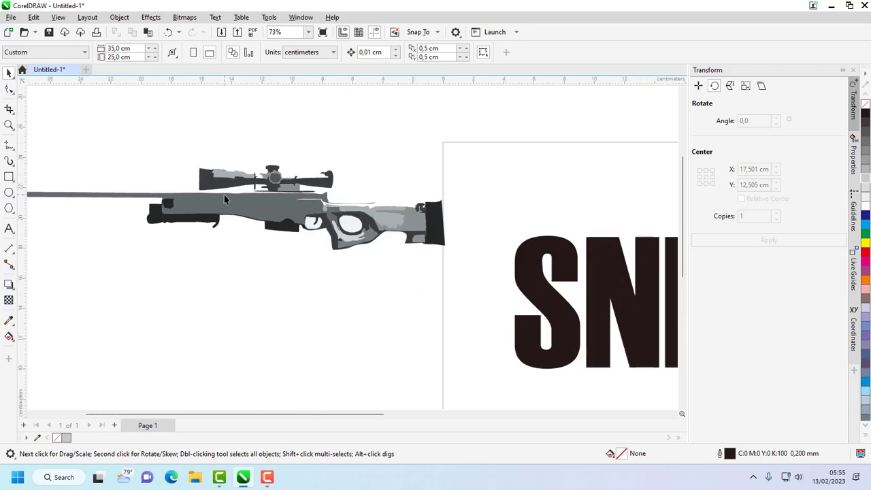
pyautogui.scroll(1, 340, 228)
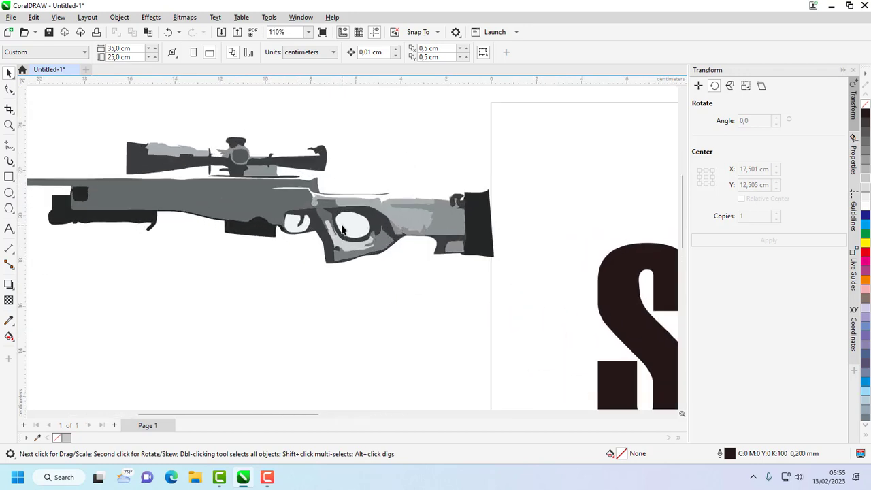
pyautogui.scroll(1, 342, 230)
# - Try moving the light oval from the stock's grip opening to below the rifle, at about Y 17.3 cm, and undo the move
pyautogui.click(355, 226)
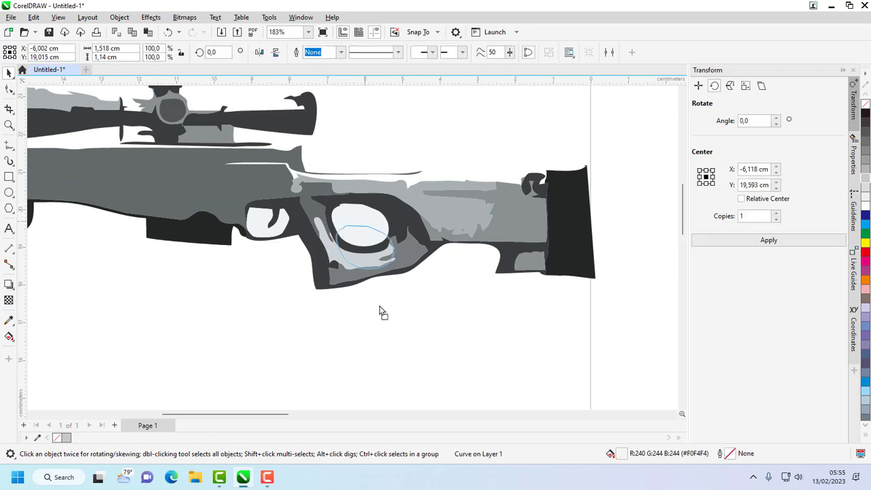
pyautogui.moveTo(381, 312); pyautogui.dragTo(378, 307)
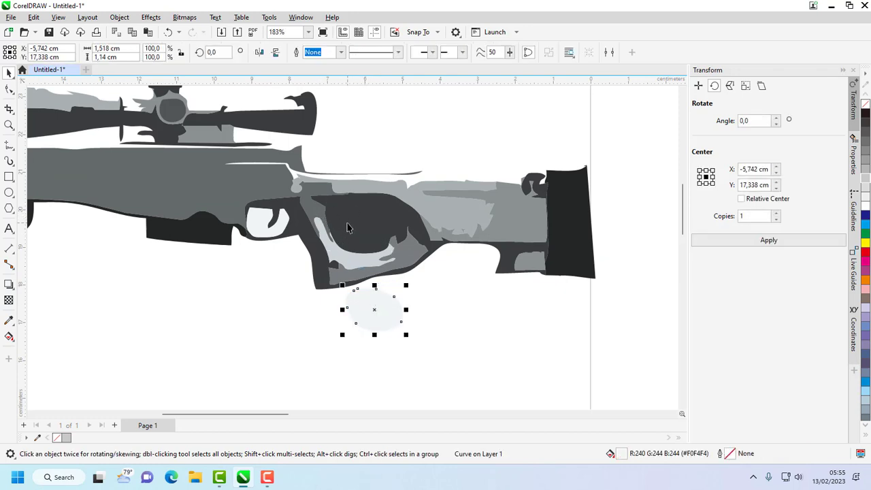
pyautogui.hotkey('ctrl', 'z')
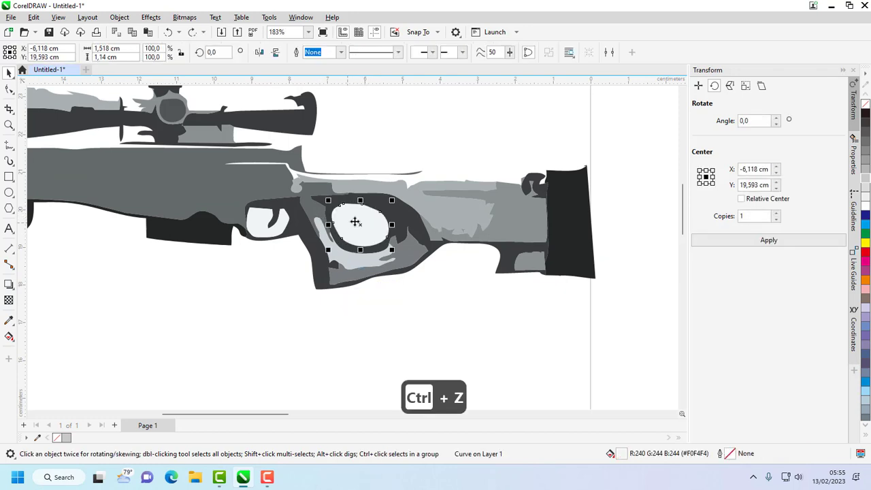
# - Cut the light oval in the grip opening out of the dark stock shape with Back minus front
pyautogui.keyDown('shift'); pyautogui.click(406, 221); pyautogui.keyUp('shift')
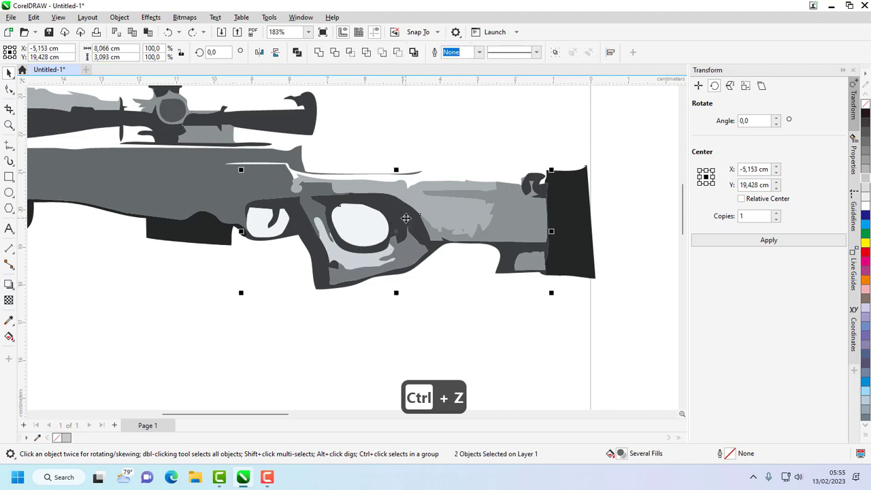
pyautogui.click(394, 158)
pyautogui.click(365, 222)
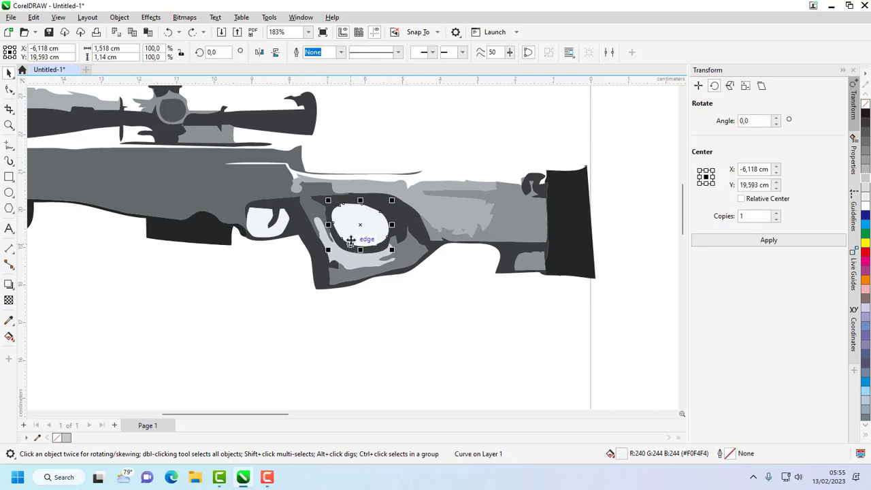
pyautogui.keyDown('shift'); pyautogui.click(408, 218); pyautogui.keyUp('shift')
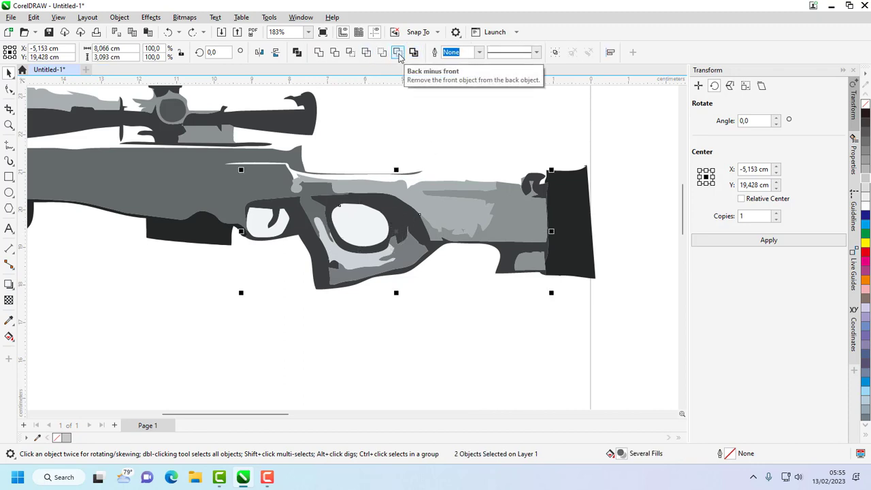
pyautogui.click(398, 53)
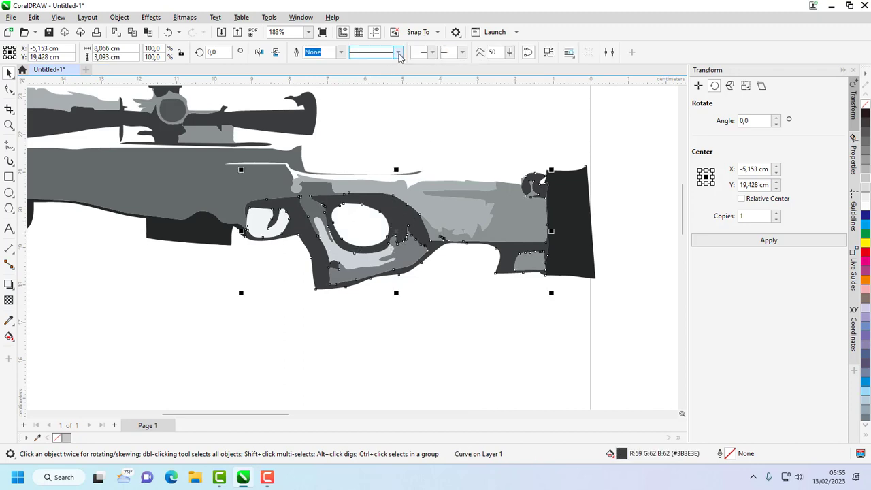
# - Cut the light trigger-guard shape out of the grey rifle body with Back minus front
pyautogui.click(262, 230)
pyautogui.keyDown('shift'); pyautogui.click(219, 201); pyautogui.keyUp('shift')
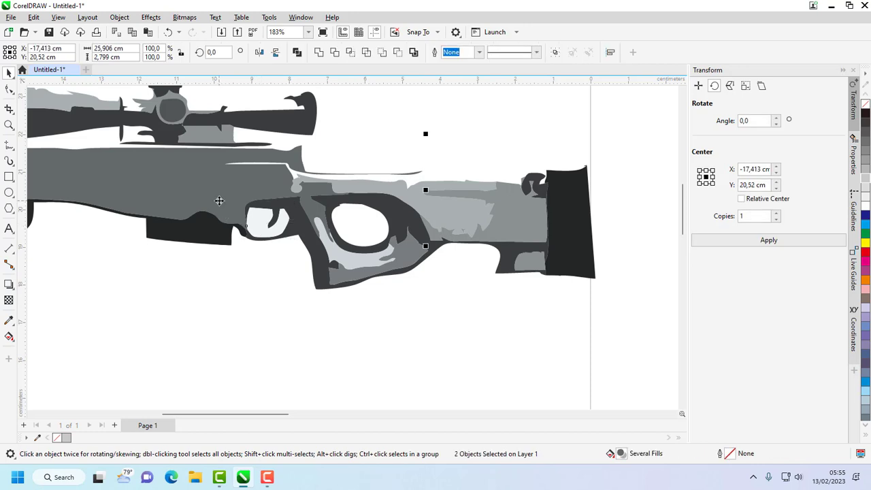
pyautogui.click(398, 53)
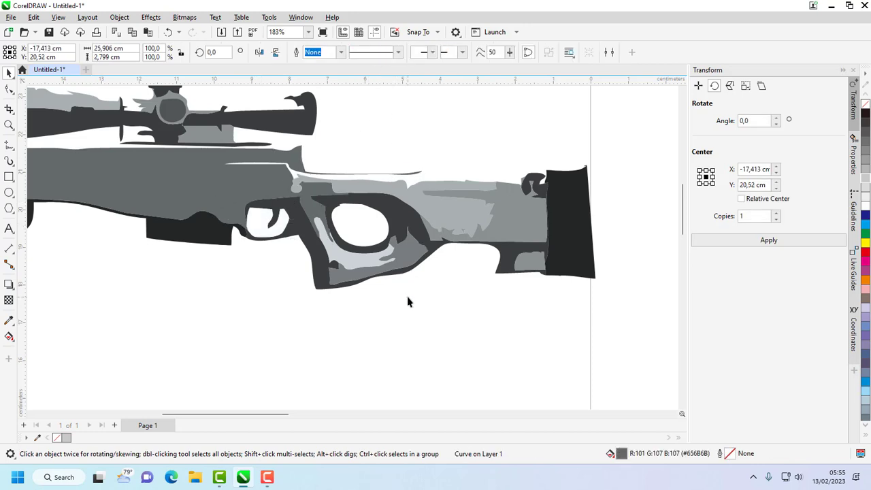
pyautogui.click(408, 302)
# - Try welding all of the rifle's shapes into one silhouette, and undo the weld
pyautogui.scroll(-3, 408, 302)
pyautogui.scroll(-1, 408, 302)
pyautogui.scroll(-1, 113, 283)
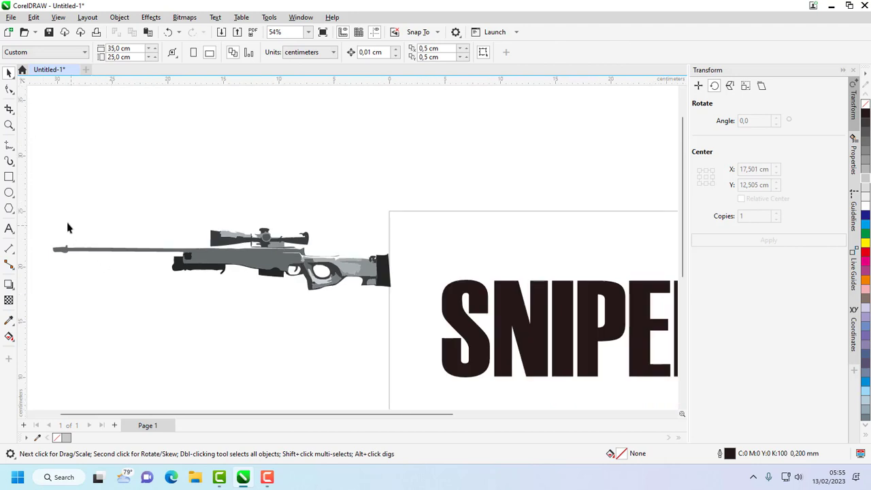
pyautogui.moveTo(331, 322); pyautogui.dragTo(397, 317)
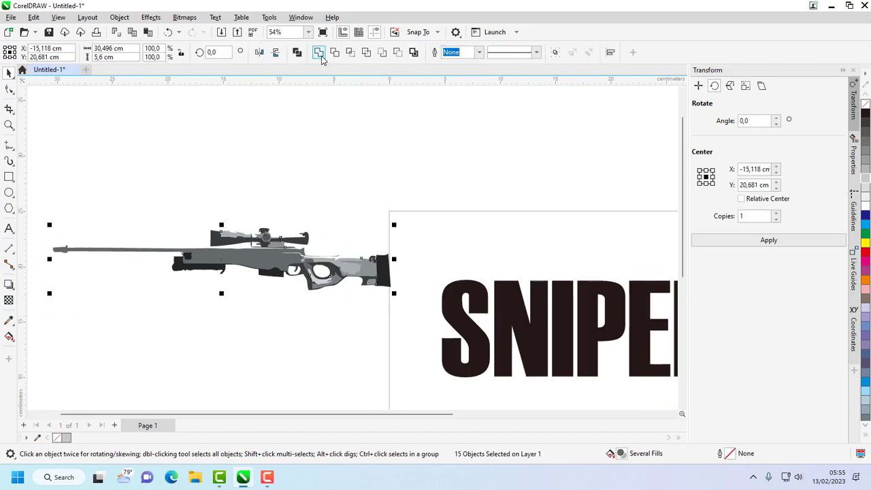
pyautogui.click(320, 53)
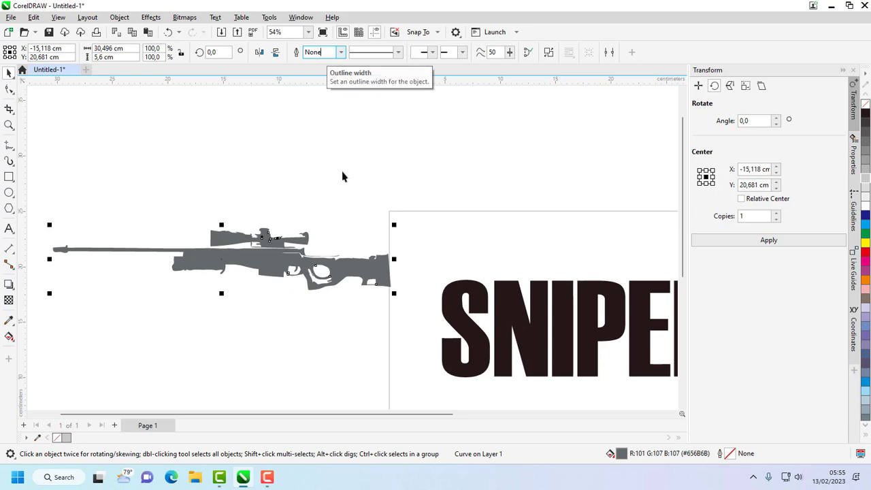
pyautogui.hotkey('ctrl', 'z')
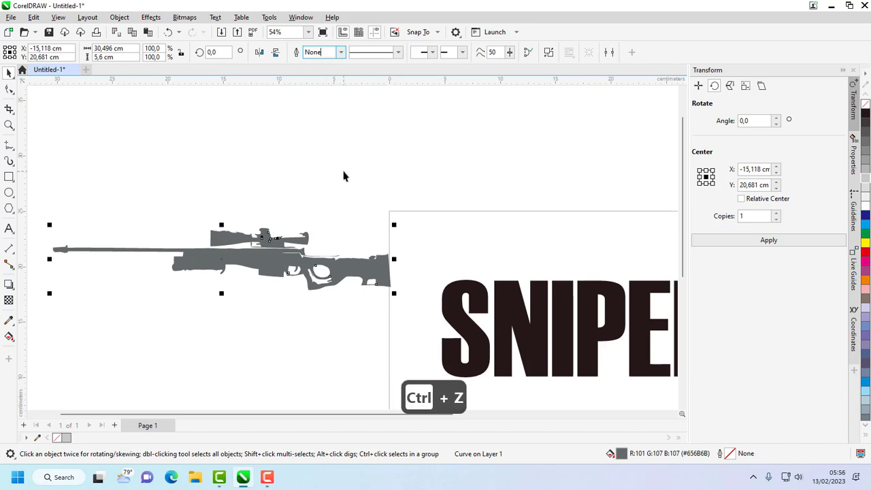
pyautogui.hotkey('ctrl', 'z')
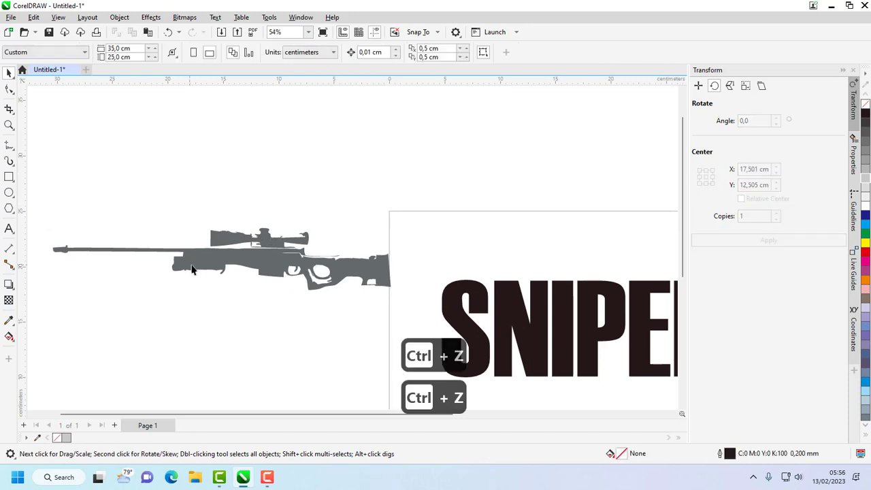
pyautogui.click(192, 269)
pyautogui.hotkey('ctrl', 'z')
pyautogui.click(78, 224)
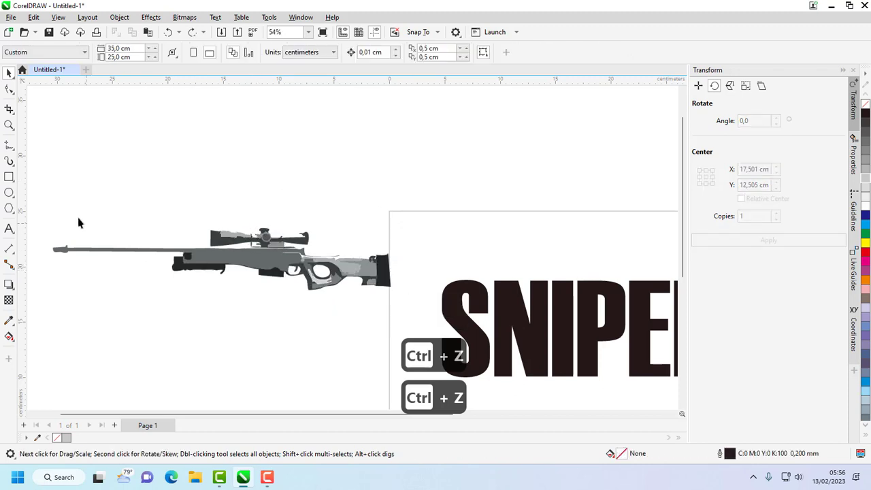
# - Weld all of the traced rifle's shapes into a single silhouette
pyautogui.moveTo(35, 205); pyautogui.dragTo(399, 309)
pyautogui.hotkey('ctrl', 'z')
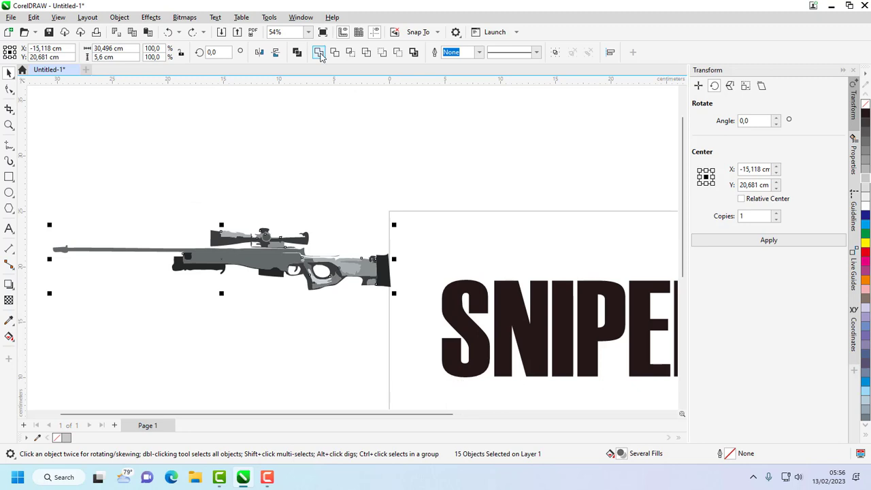
pyautogui.click(362, 243)
pyautogui.scroll(-2, 345, 301)
pyautogui.scroll(2, 358, 302)
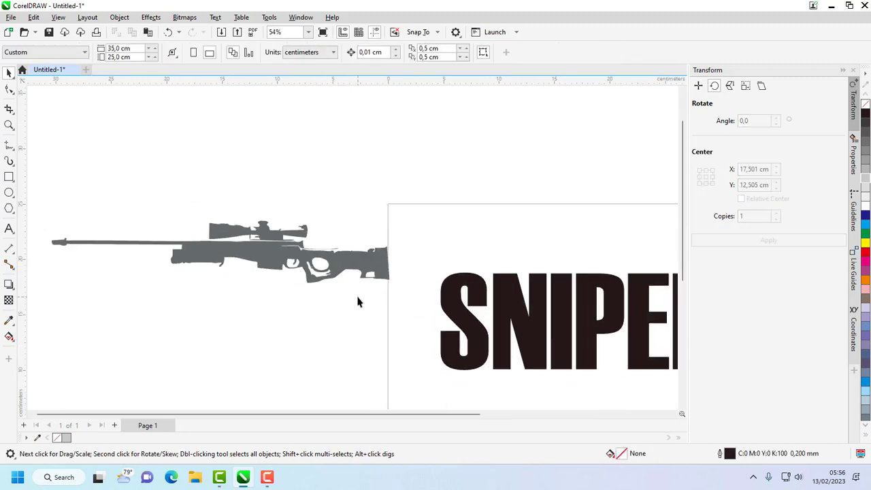
# - Mirror the welded rifle horizontally so its barrel points towards the page
pyautogui.scroll(-2, 358, 302)
pyautogui.scroll(1, 360, 295)
pyautogui.click(352, 273)
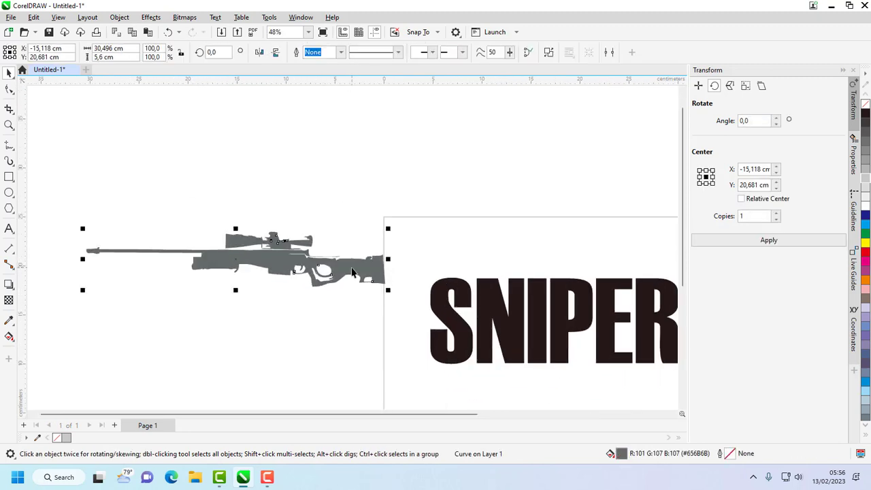
pyautogui.click(261, 54)
pyautogui.click(277, 255)
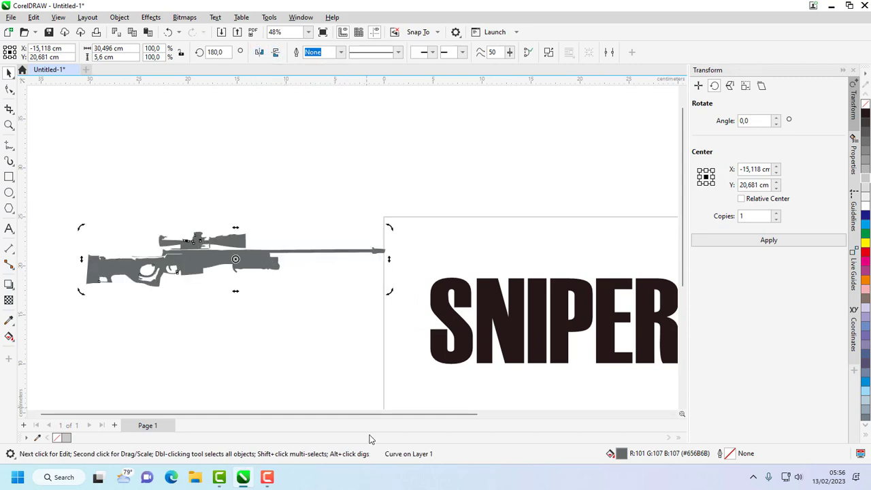
# - Move the rifle above the SNIPER text, centred at about X 16.8 cm, Y 24.5 cm
pyautogui.hscroll(3, 423, 421)
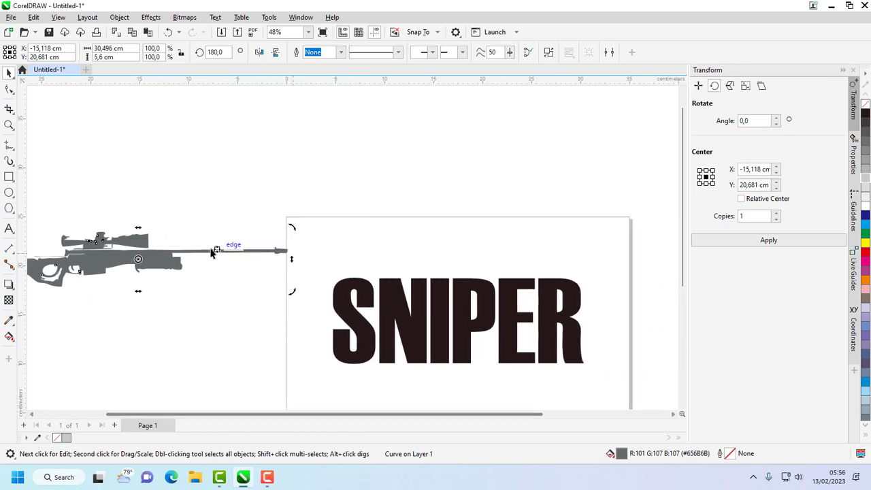
pyautogui.click(167, 254)
pyautogui.moveTo(158, 262); pyautogui.dragTo(469, 225)
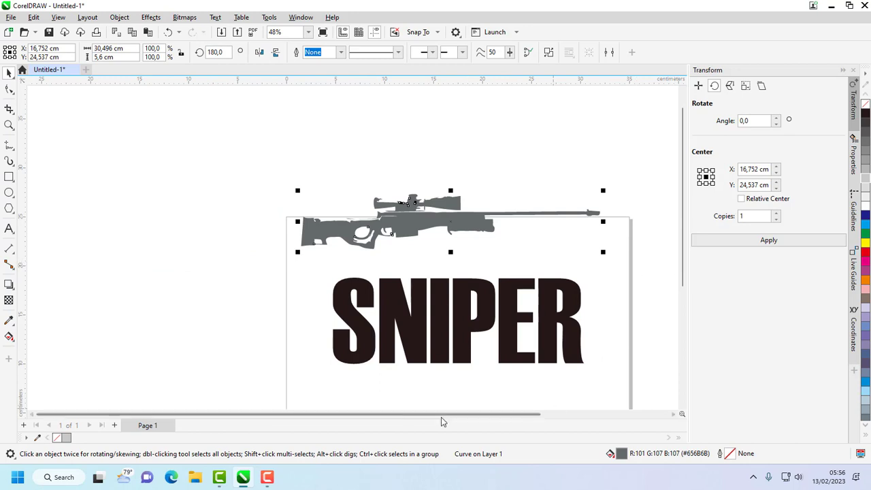
# - Convert the SNIPER text to curves
pyautogui.hscroll(2, 441, 417)
pyautogui.scroll(-2, 686, 299)
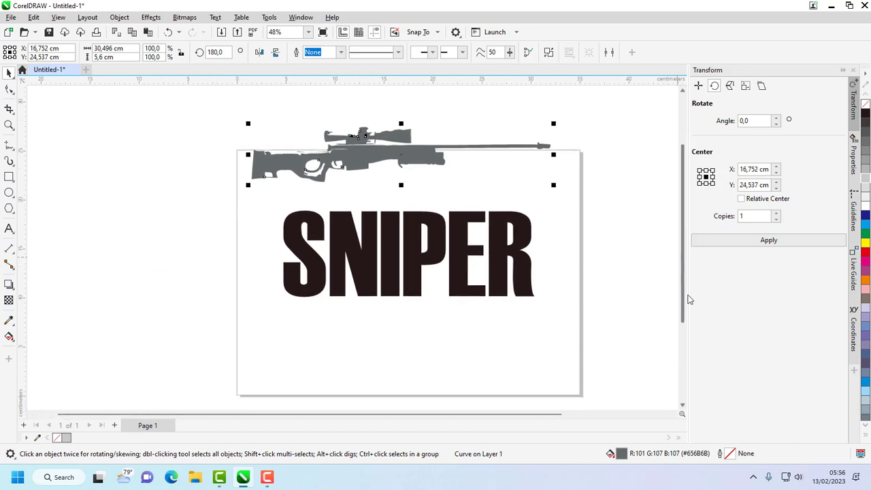
pyautogui.scroll(2, 449, 248)
pyautogui.click(431, 261)
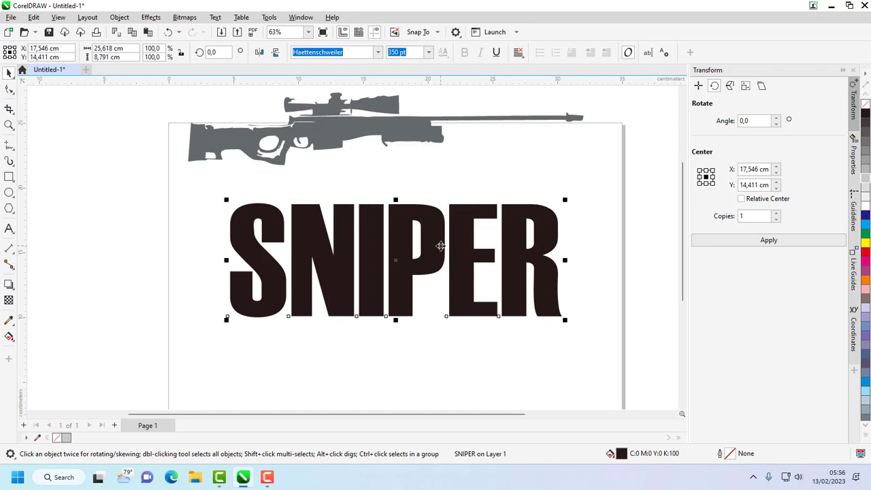
pyautogui.rightClick(441, 246)
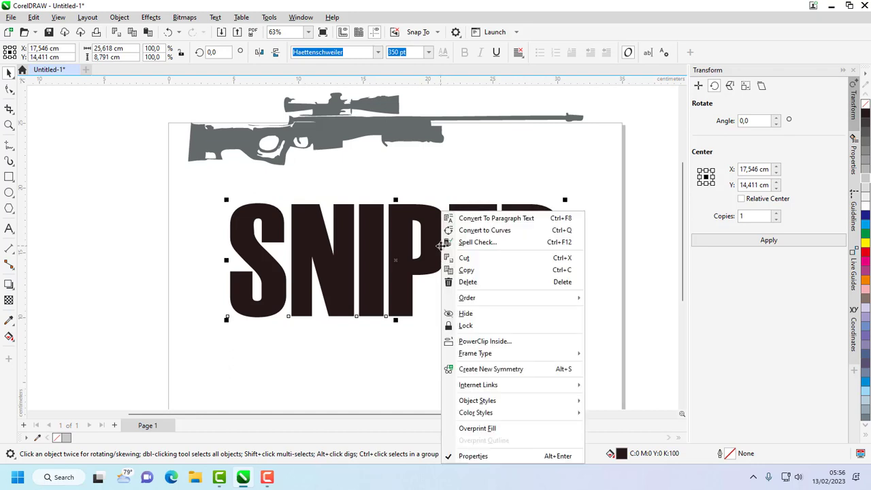
pyautogui.click(492, 234)
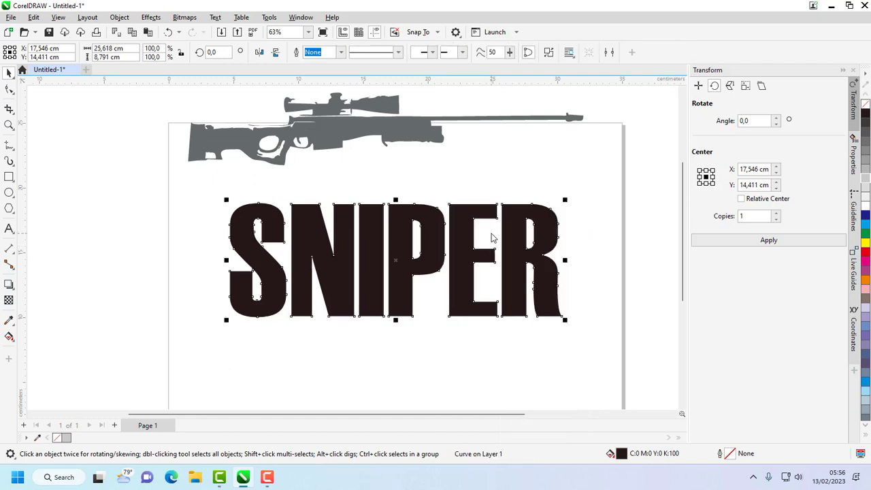
# - Try skewing the SNIPER lettering slightly to the right from its upper edge, and undo the skew
pyautogui.click(397, 258)
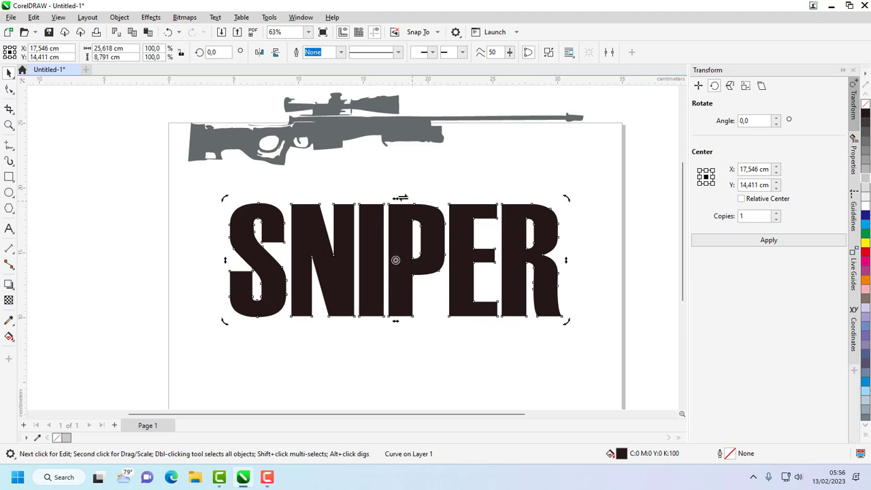
pyautogui.moveTo(396, 197); pyautogui.dragTo(406, 202)
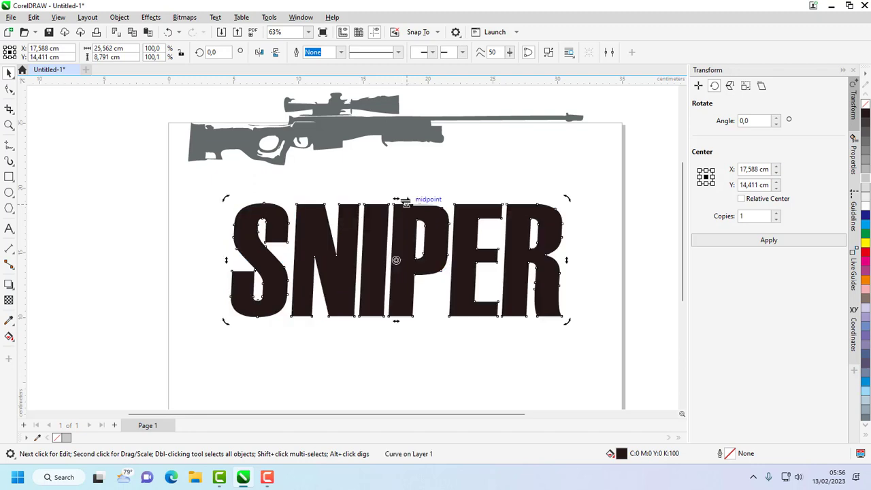
pyautogui.hotkey('ctrl', 'z')
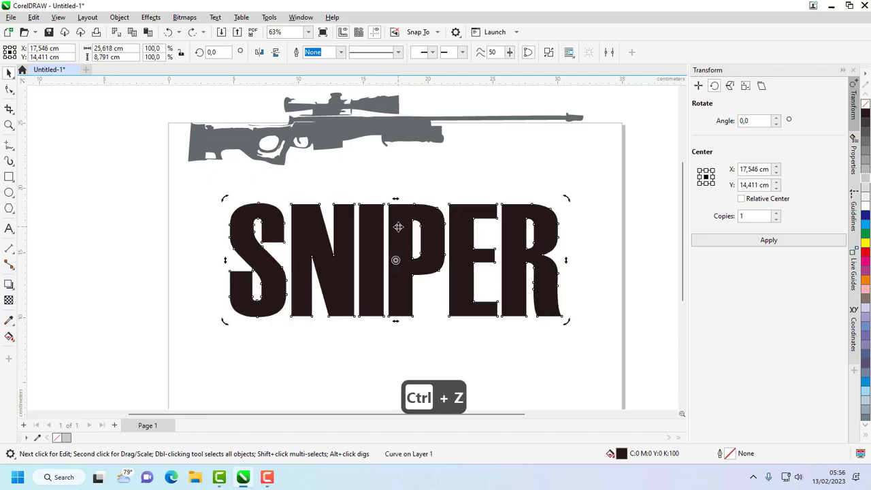
# - Skew the SNIPER lettering slightly to the right from its upper edge, making it about 25.7 cm wide
pyautogui.click(398, 256)
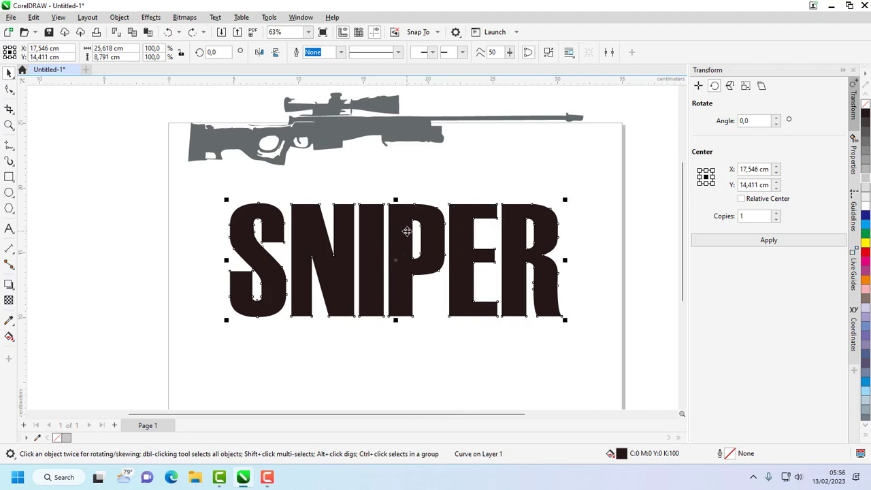
pyautogui.click(406, 231)
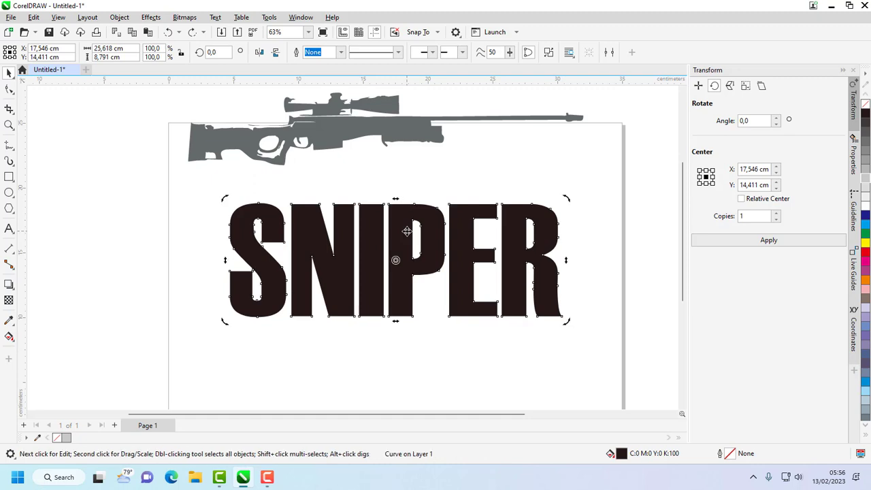
pyautogui.scroll(2, 398, 203)
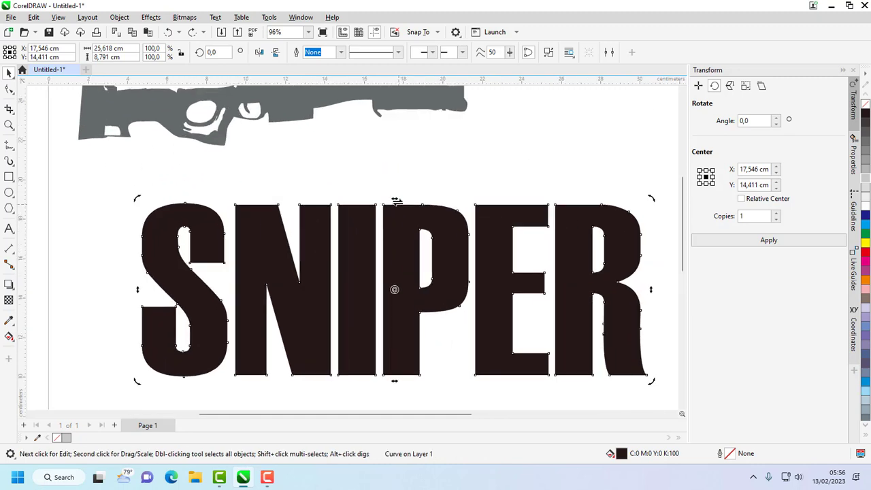
pyautogui.moveTo(393, 199)
pyautogui.mouseDown()
pyautogui.moveTo(407, 204)
pyautogui.moveTo(399, 197)
pyautogui.mouseUp()
pyautogui.scroll(-1, 401, 228)
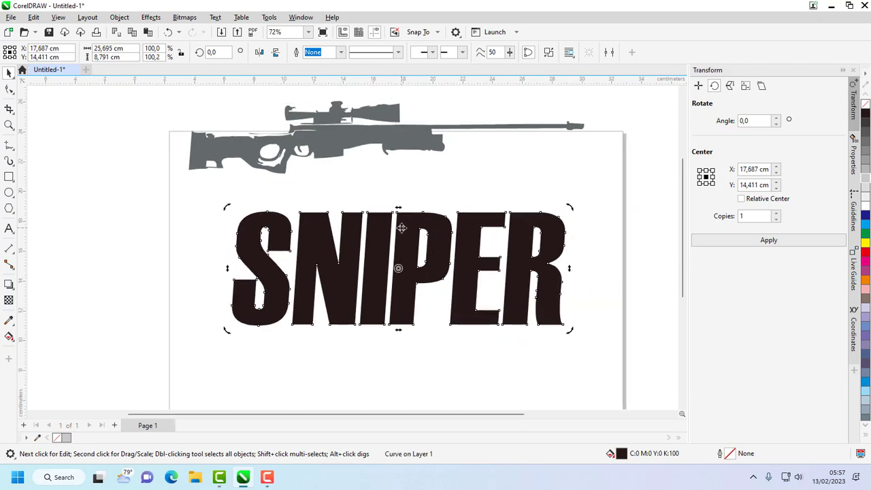
pyautogui.scroll(-1, 401, 228)
pyautogui.click(616, 180)
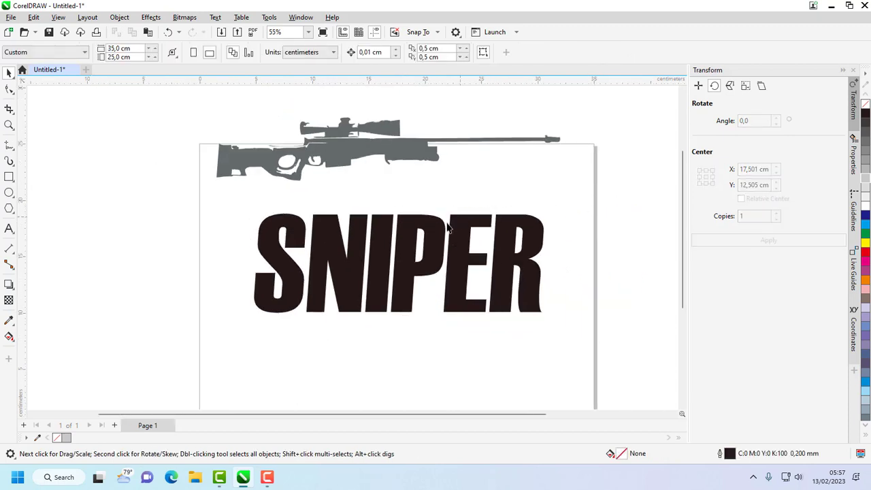
# - Break the slanted SNIPER curve apart into separate letter shapes
pyautogui.click(411, 239)
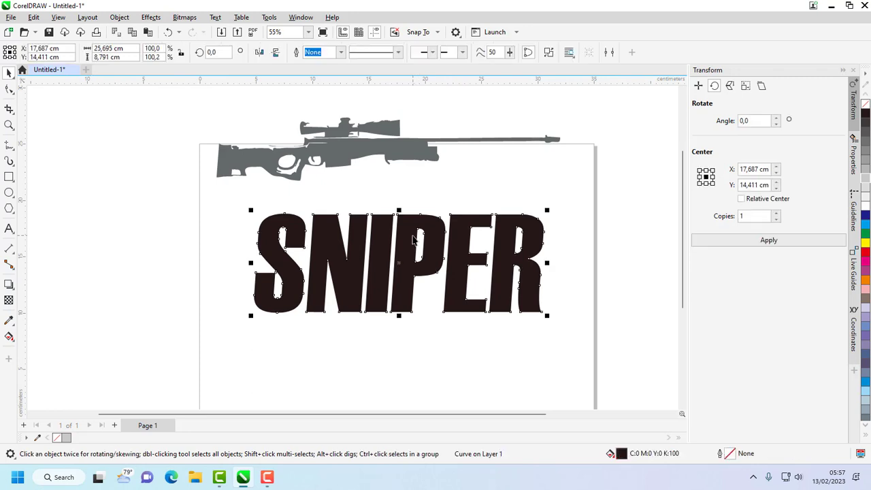
pyautogui.click(446, 197)
pyautogui.click(408, 239)
pyautogui.rightClick(408, 239)
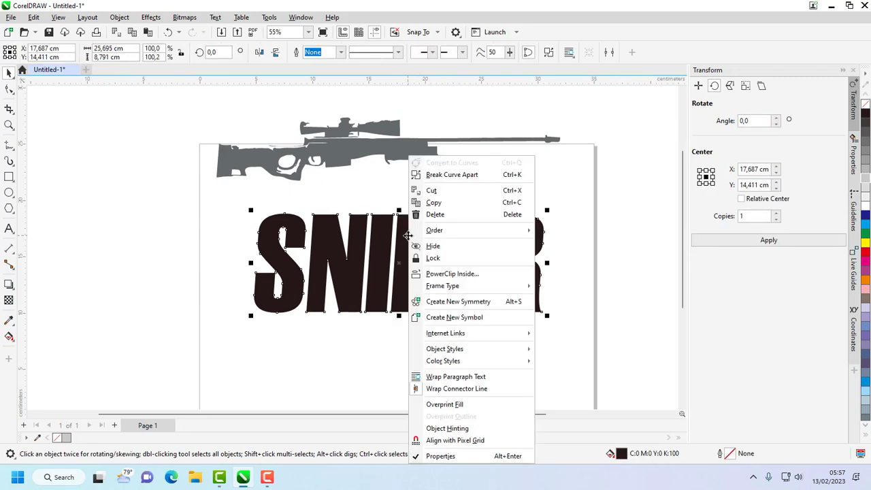
pyautogui.click(450, 175)
pyautogui.click(577, 204)
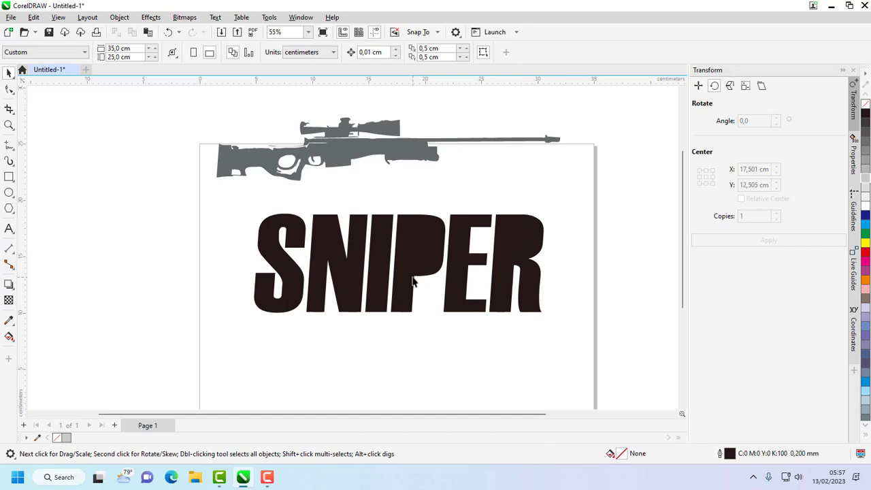
# - Move the outer shape of the letter P down out of the word, to about Y 8 cm, leaving its counter in place
pyautogui.moveTo(385, 198); pyautogui.dragTo(448, 317)
pyautogui.click(424, 262)
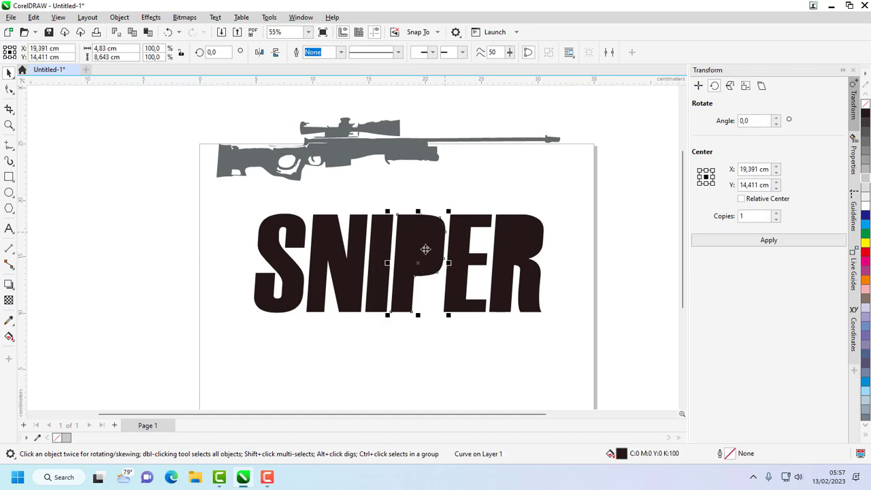
pyautogui.moveTo(434, 253); pyautogui.dragTo(436, 326)
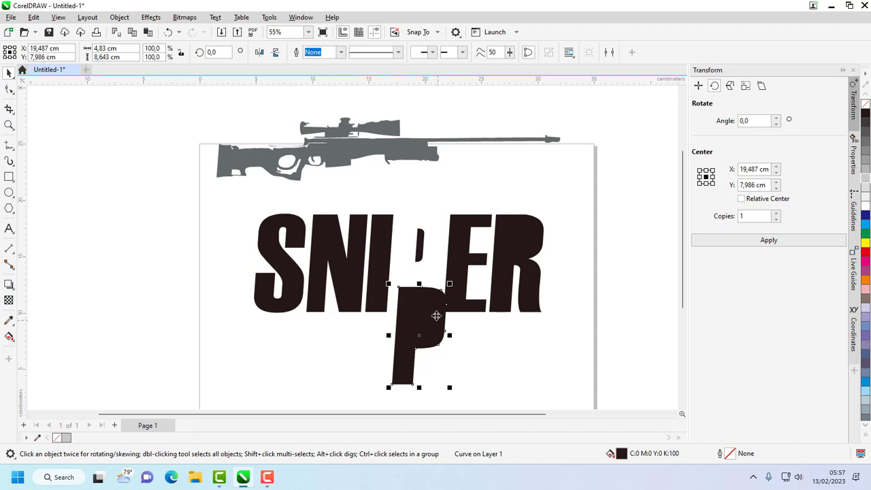
# - Undo the last move of the letter P's outer shape
pyautogui.hotkey('ctrl', 'z')
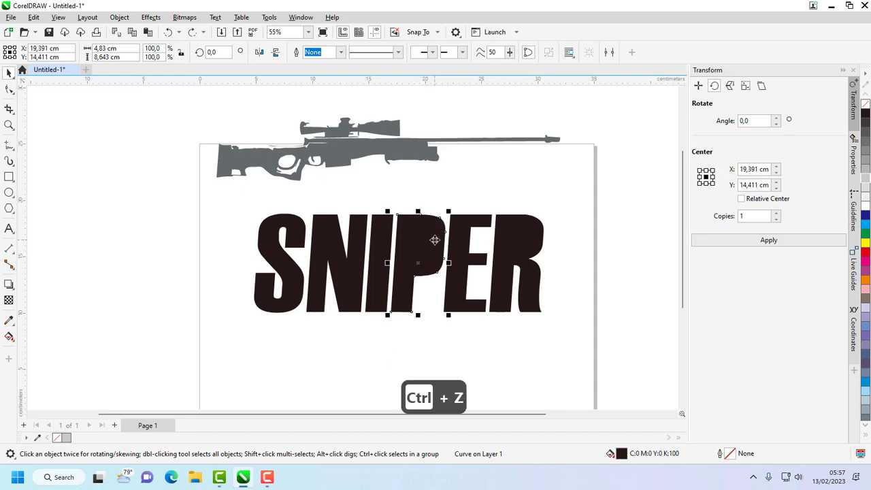
pyautogui.click(601, 208)
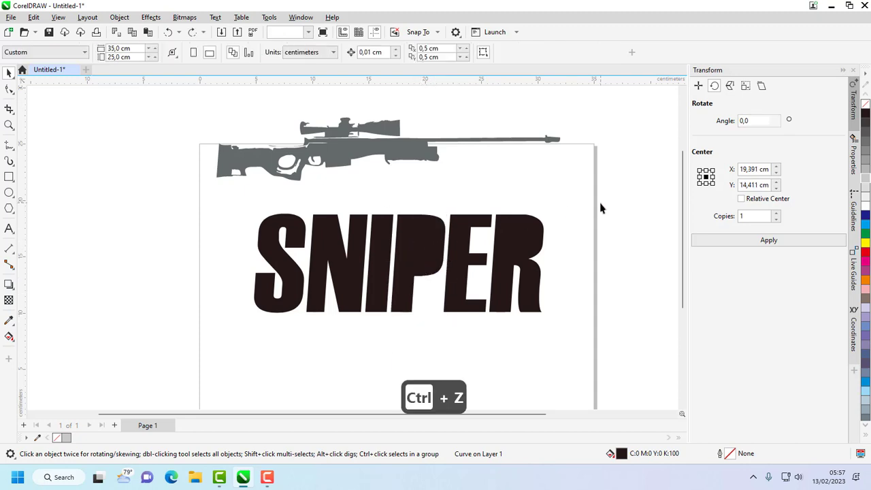
# - Send the outer shapes of the letters P and R to the back of the layer, behind their counters
pyautogui.click(410, 305)
pyautogui.click(496, 303)
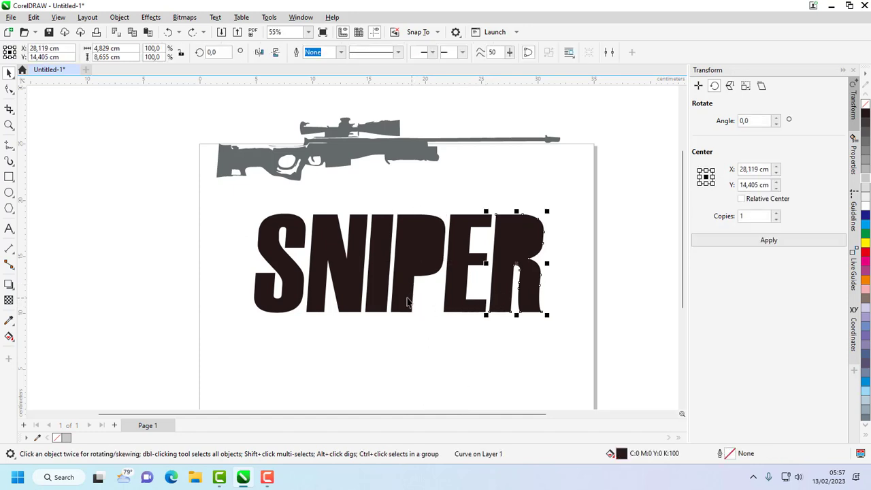
pyautogui.keyDown('shift'); pyautogui.click(407, 301); pyautogui.keyUp('shift')
pyautogui.rightClick(498, 279)
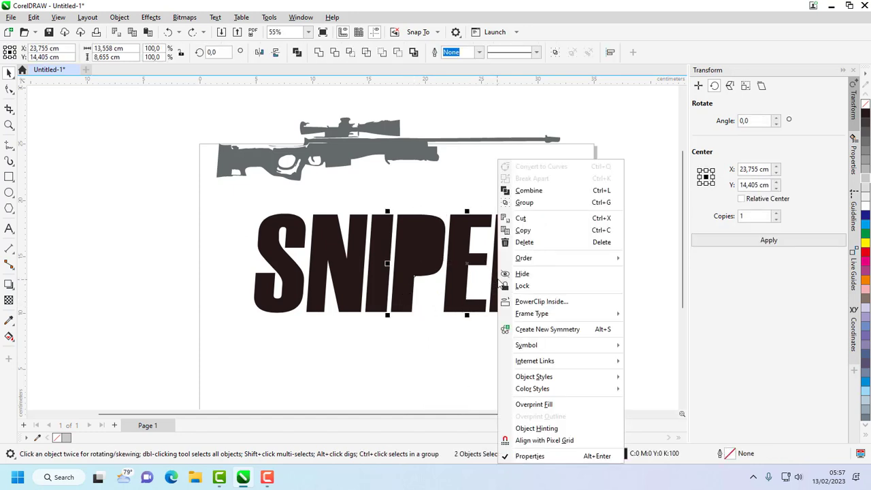
pyautogui.moveTo(542, 261)
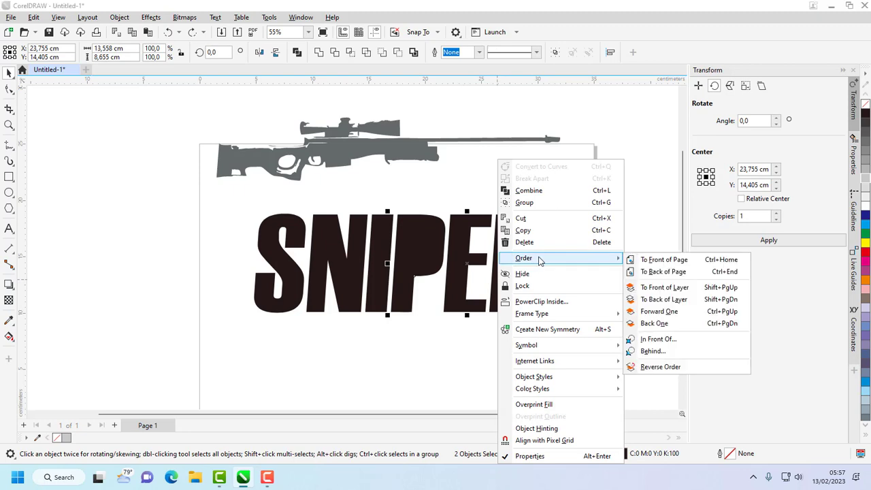
pyautogui.click(688, 303)
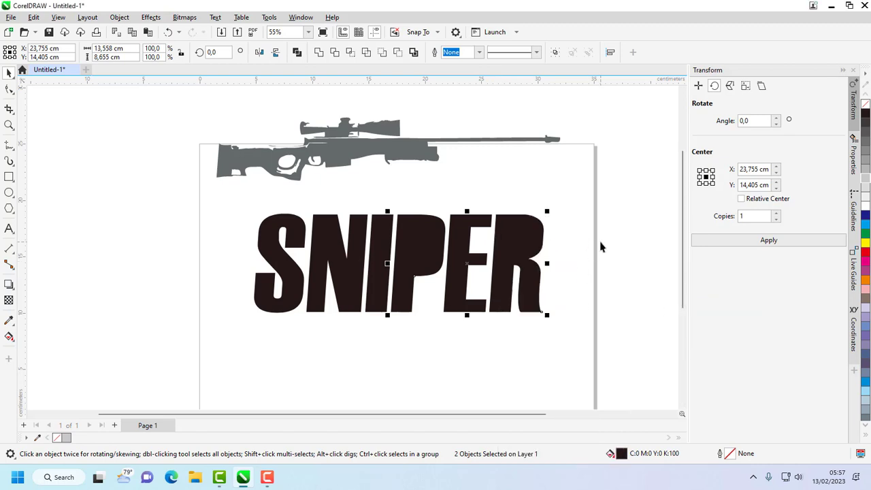
pyautogui.click(614, 253)
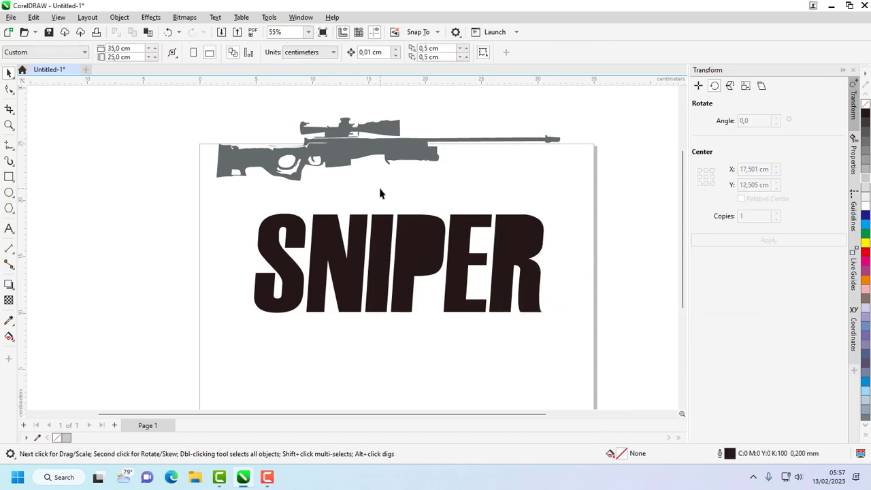
# - Fill the counter shapes inside the letters P and R with light grey
pyautogui.moveTo(379, 194); pyautogui.dragTo(447, 325)
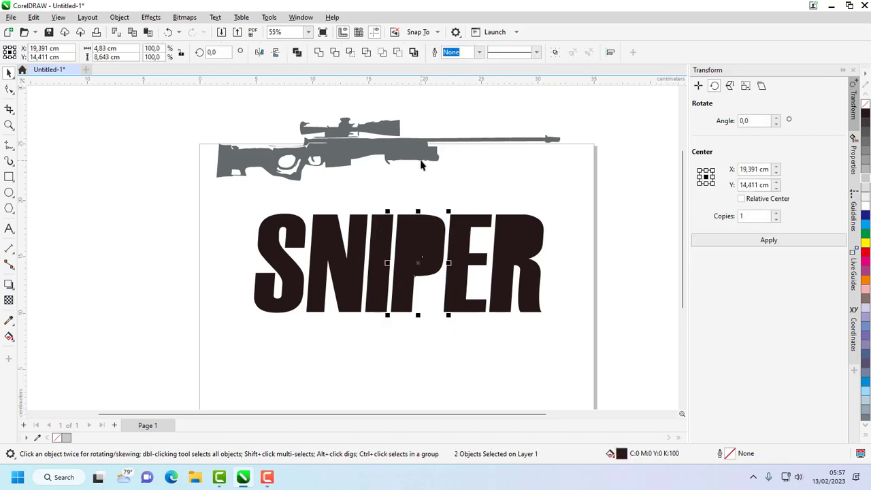
pyautogui.click(436, 185)
pyautogui.click(420, 249)
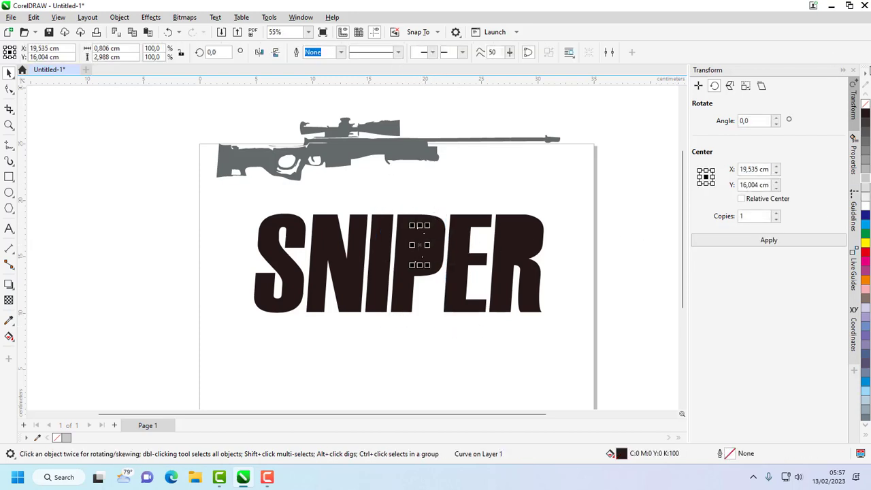
pyautogui.click(866, 171)
pyautogui.click(608, 214)
pyautogui.click(519, 245)
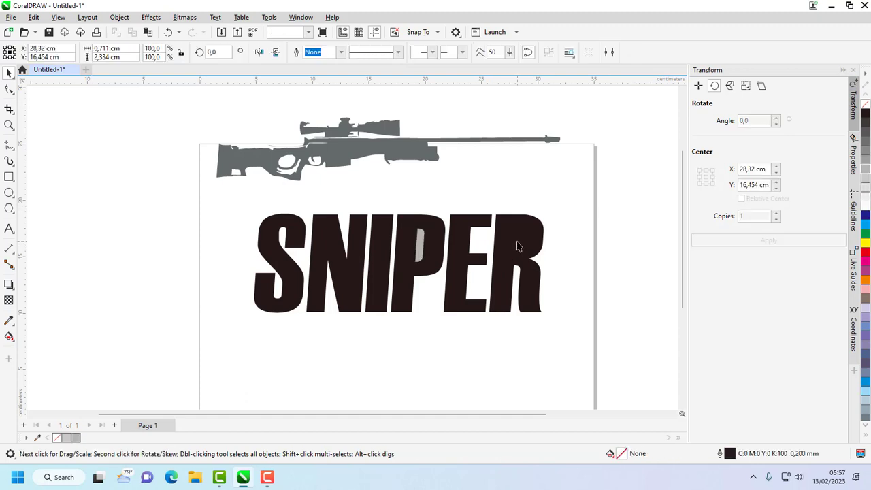
pyautogui.click(865, 172)
pyautogui.click(575, 249)
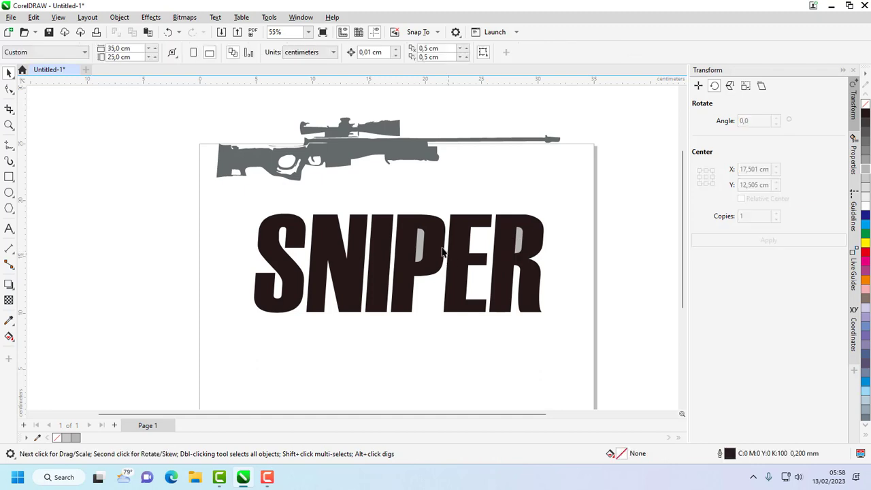
# - Cut the grey counter out of the letter P with Back Minus Front
pyautogui.moveTo(381, 197); pyautogui.dragTo(452, 343)
pyautogui.click(398, 53)
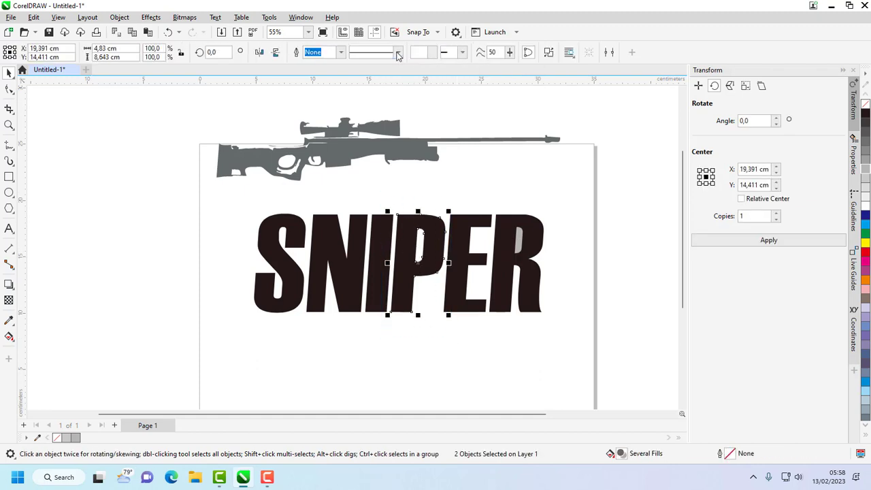
pyautogui.click(492, 215)
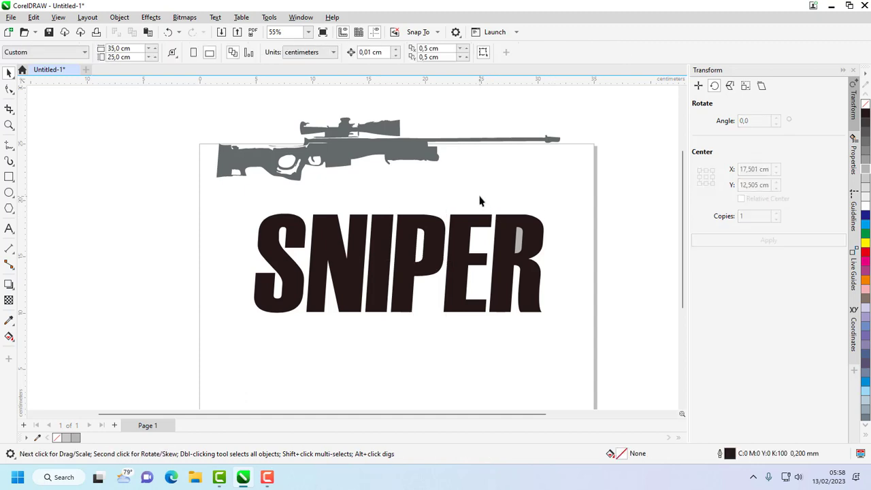
# - Try cutting the counter out of the letter R with Back Minus Front, and undo the cut
pyautogui.moveTo(480, 201); pyautogui.dragTo(567, 342)
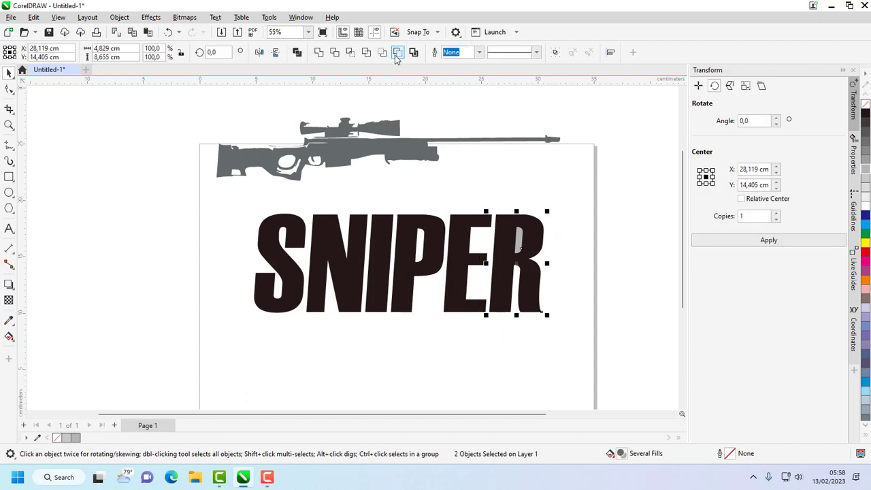
pyautogui.click(398, 55)
pyautogui.click(574, 259)
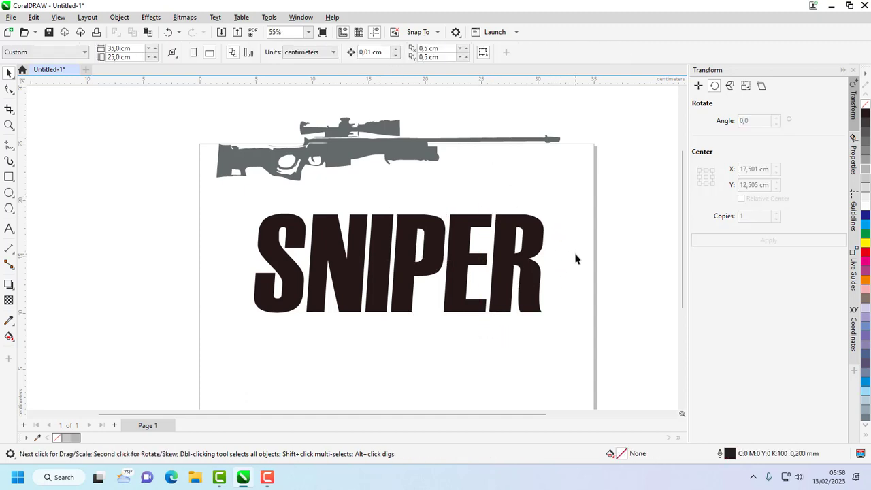
pyautogui.hotkey('ctrl', 'z')
pyautogui.hotkey('ctrl', 'z')
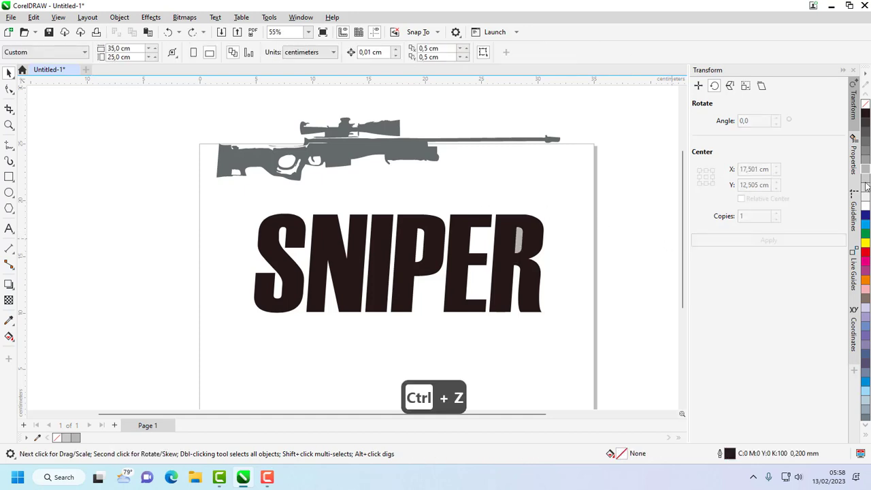
# - Draw a rectangle about 35.2 × 13.9 cm over the SNIPER lettering and fill it with purple C:20 M:80 Y:0 K:20
pyautogui.click(8, 177)
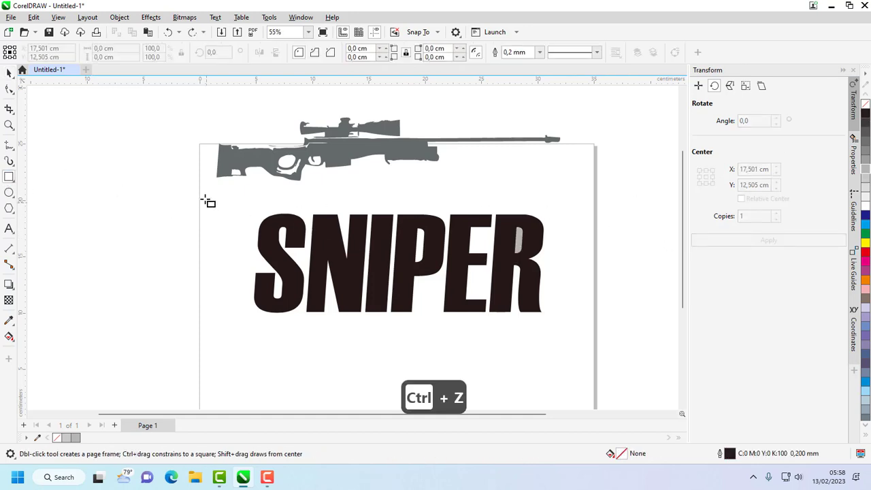
pyautogui.moveTo(216, 190); pyautogui.dragTo(613, 346)
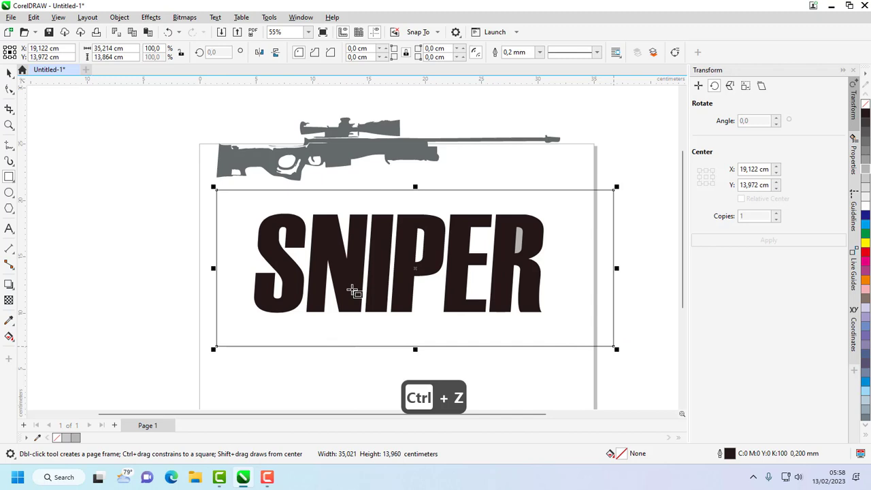
pyautogui.click(10, 72)
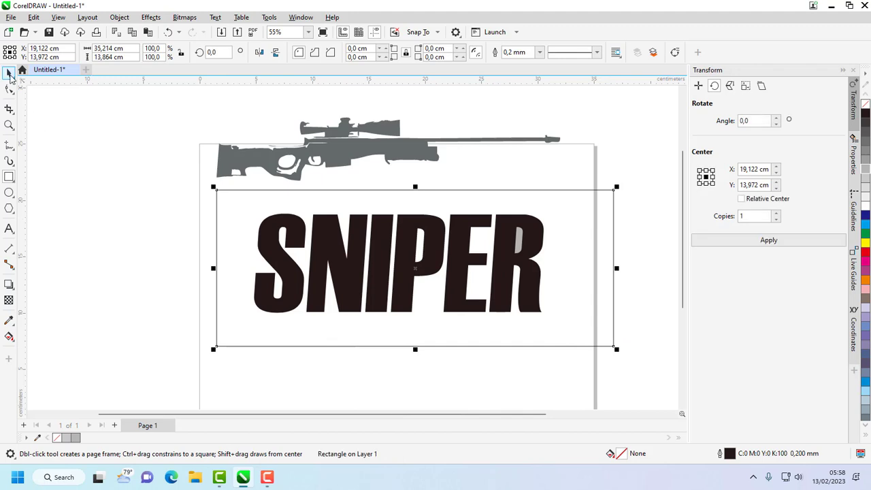
pyautogui.click(865, 267)
# - Send the purple rectangle to the back of the layer and check the letter P's cut-out against it
pyautogui.rightClick(577, 233)
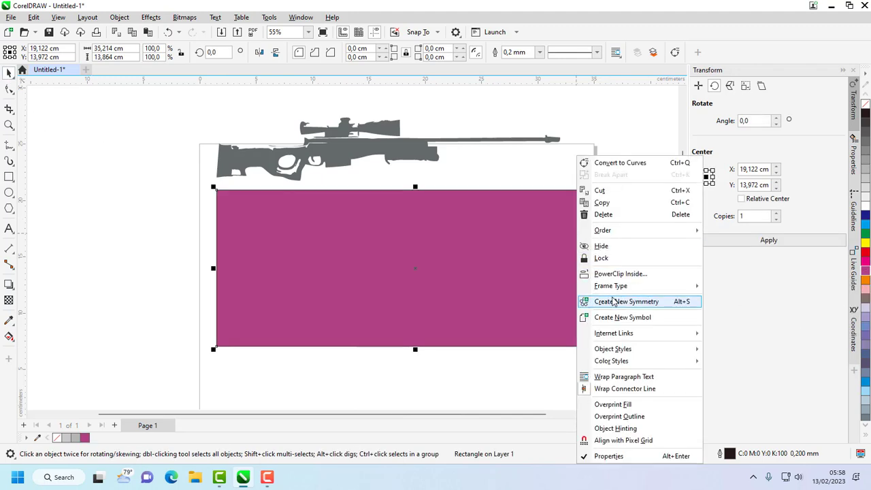
pyautogui.moveTo(632, 229)
pyautogui.click(744, 272)
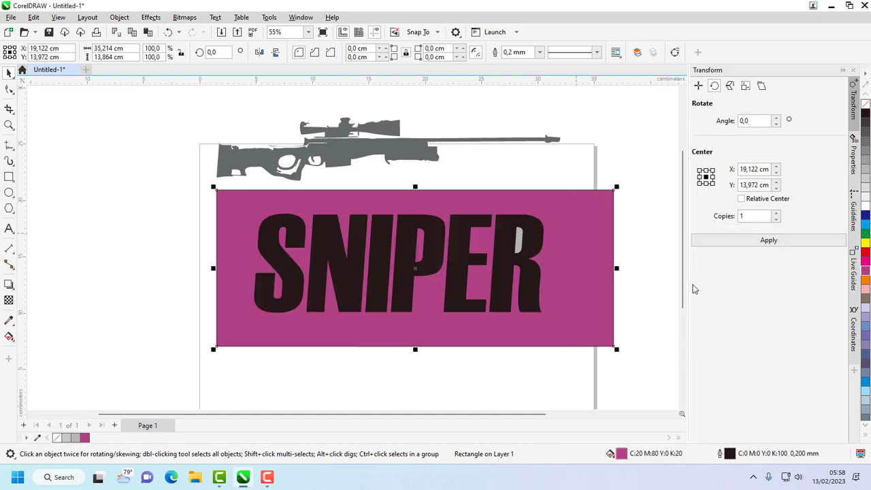
pyautogui.click(632, 286)
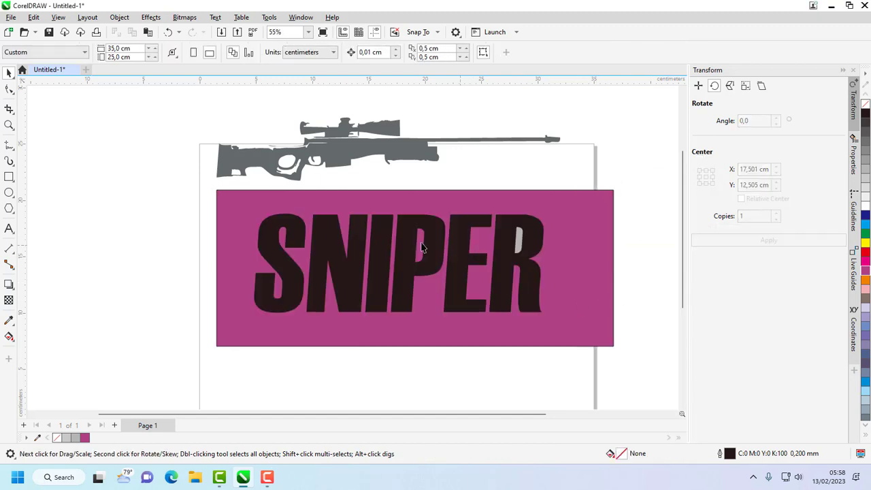
pyautogui.scroll(1, 424, 250)
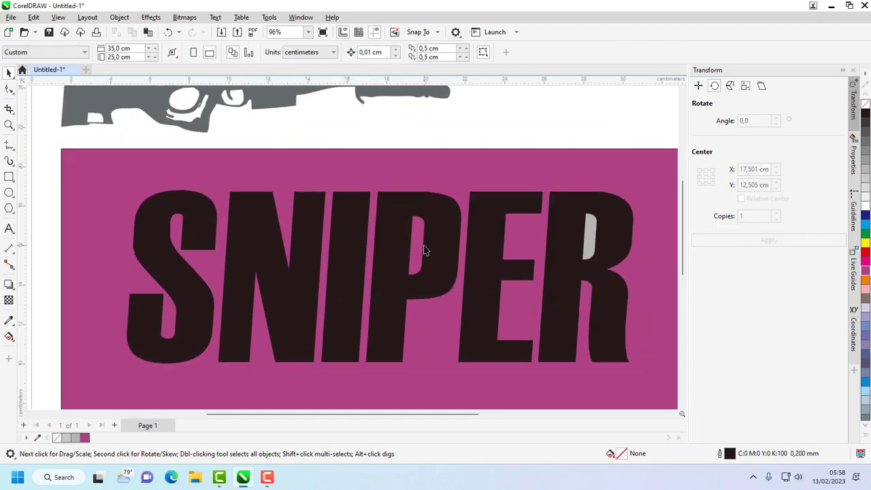
pyautogui.scroll(-3, 592, 306)
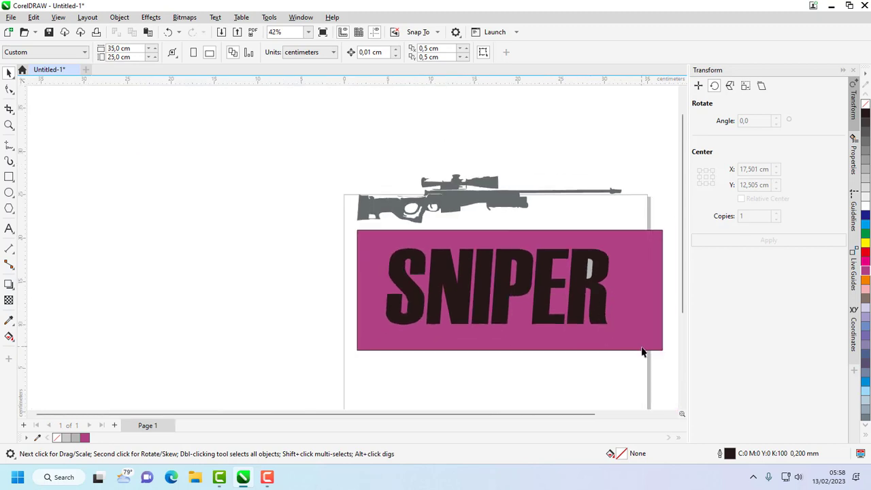
# - Cut the grey counter out of the letter R with Back Minus Front
pyautogui.moveTo(589, 416); pyautogui.dragTo(599, 415)
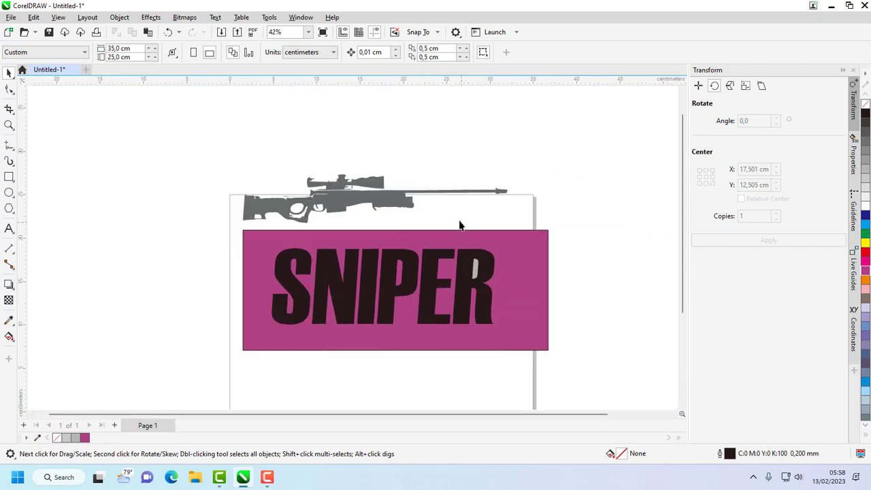
pyautogui.moveTo(449, 211); pyautogui.dragTo(503, 352)
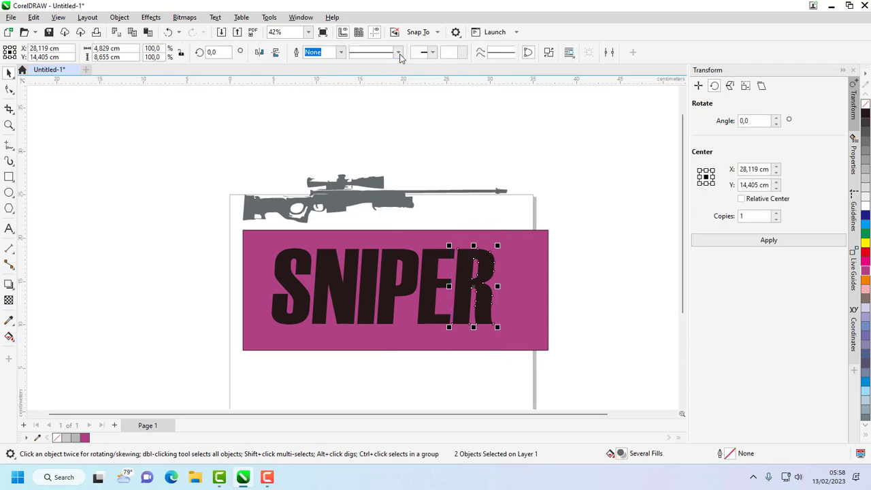
pyautogui.click(567, 271)
pyautogui.scroll(2, 470, 291)
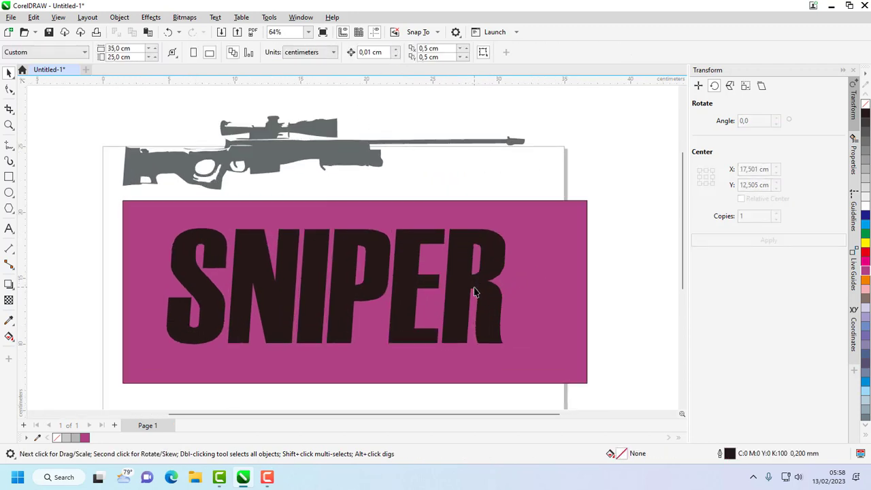
pyautogui.scroll(1, 479, 266)
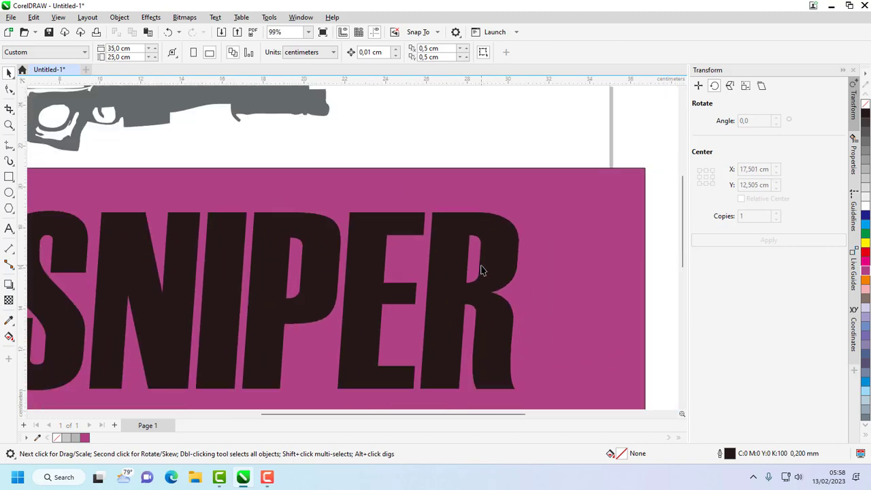
# - Delete the purple rectangle behind the lettering
pyautogui.scroll(-2, 534, 277)
pyautogui.click(534, 277)
pyautogui.press('Delete')
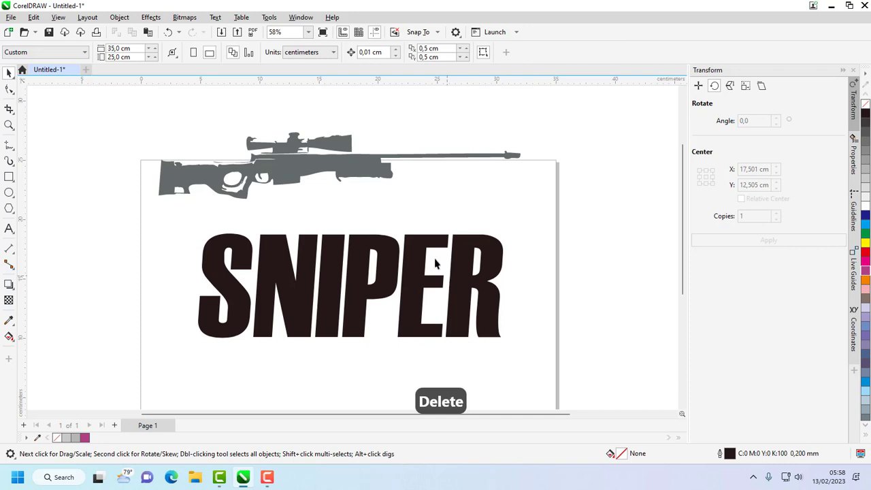
# - Move the rifle silhouette onto the upper half of the SNIPER lettering and scale it down proportionally to about 18.8 cm wide
pyautogui.click(347, 173)
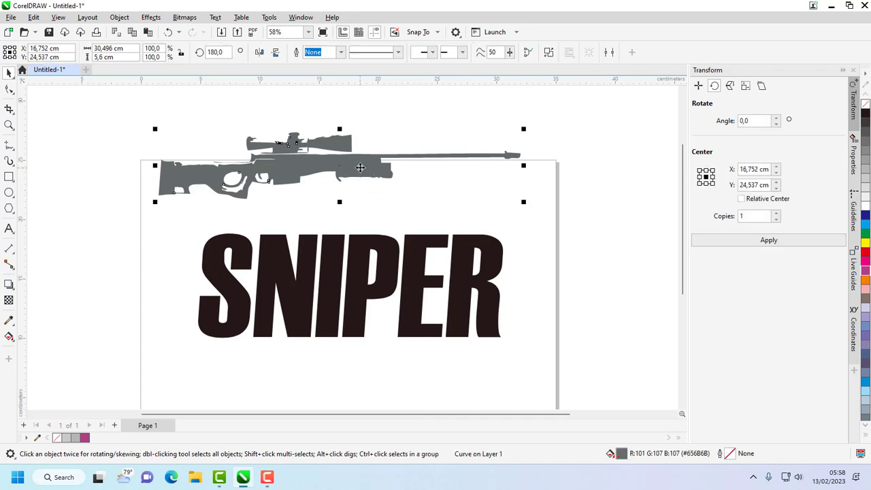
pyautogui.moveTo(360, 167); pyautogui.dragTo(387, 258)
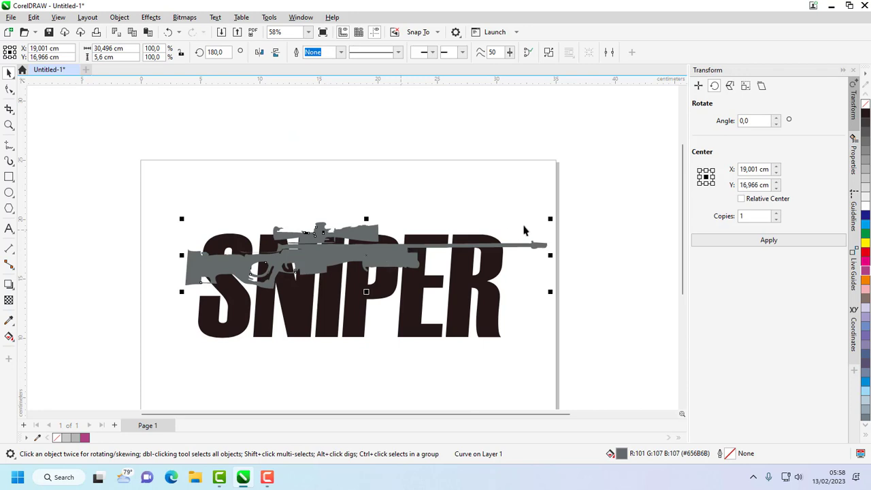
pyautogui.moveTo(549, 218); pyautogui.dragTo(411, 244)
pyautogui.moveTo(310, 264); pyautogui.dragTo(335, 256)
# - Enlarge the rifle proportionally to about 20.7 cm wide and centre it at about X 16.8 cm, Y 16.7 cm
pyautogui.scroll(2, 336, 256)
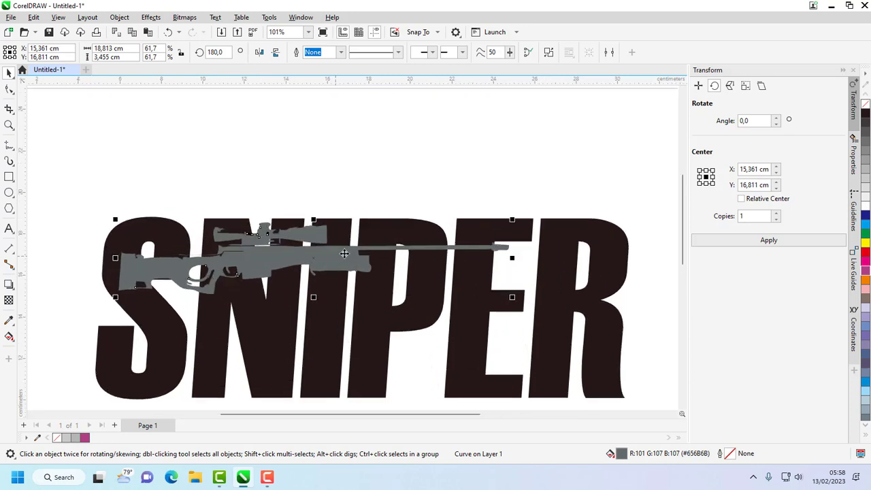
pyautogui.moveTo(515, 221); pyautogui.dragTo(554, 204)
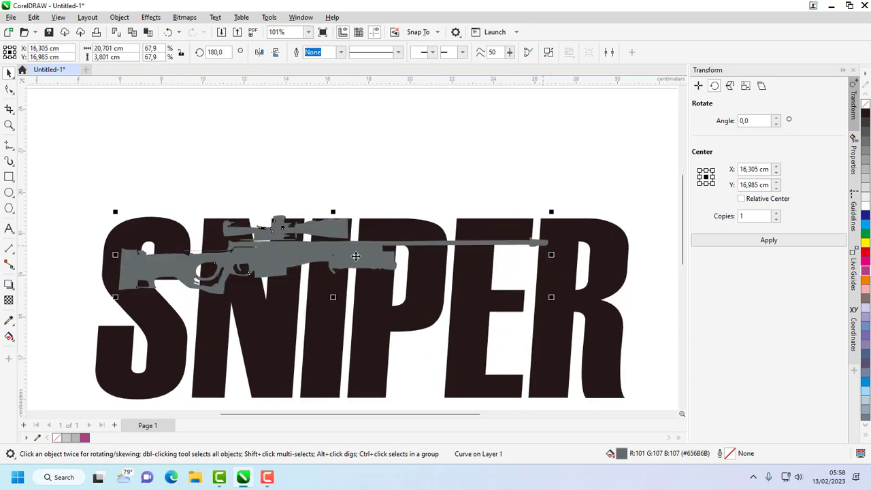
pyautogui.moveTo(356, 258); pyautogui.dragTo(366, 263)
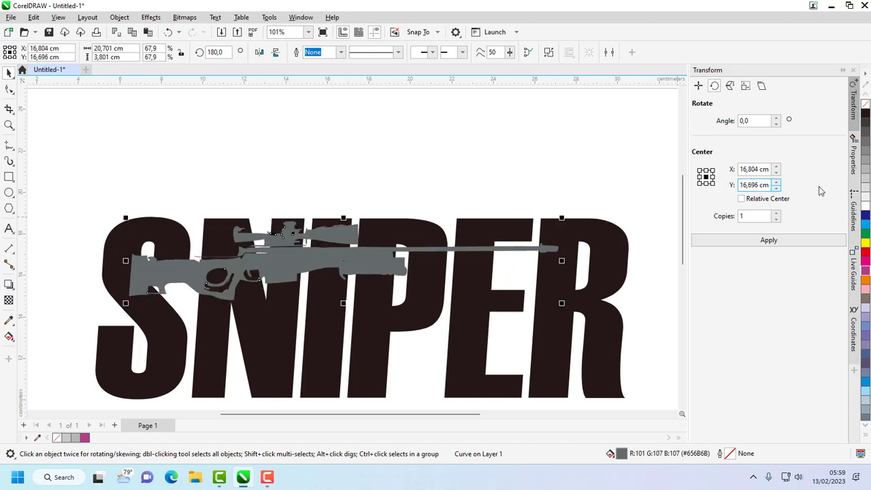
# - Fill the rifle silhouette with white
pyautogui.click(865, 202)
pyautogui.click(374, 176)
pyautogui.scroll(-3, 374, 175)
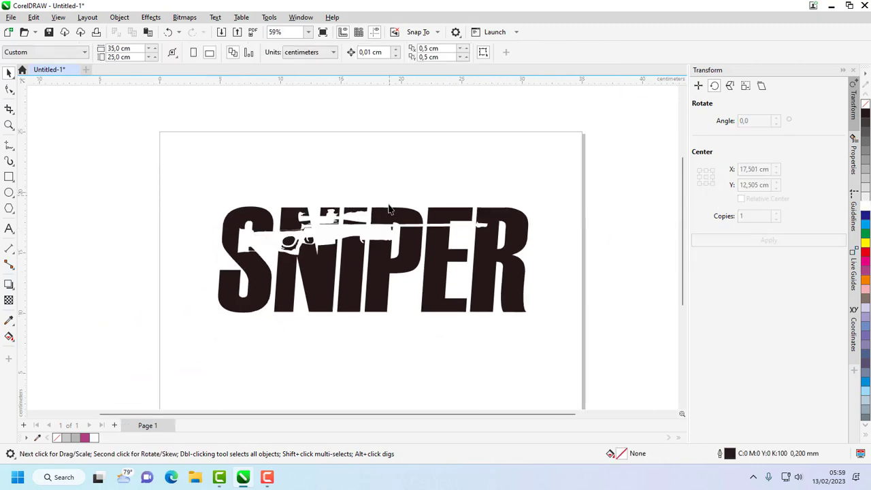
# - Try the rifle silhouette higher on the SNIPER lettering, centred at about X 18.1 cm, Y 17.7 cm
pyautogui.scroll(4, 387, 208)
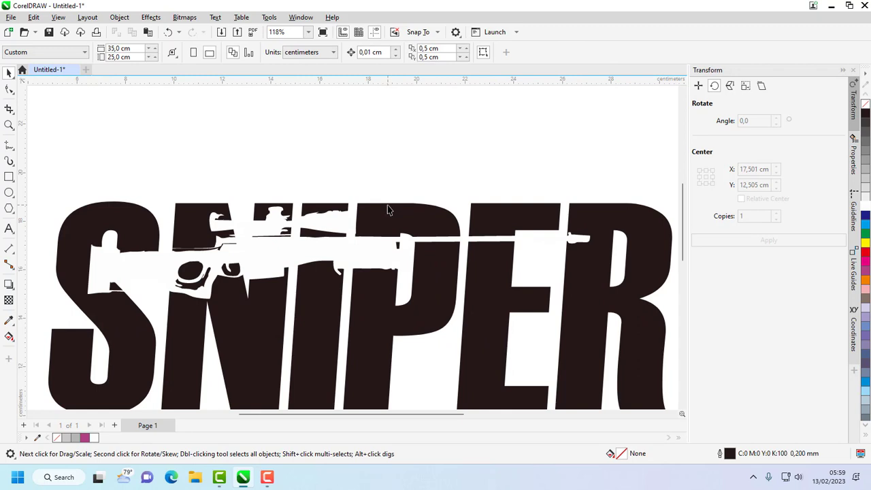
pyautogui.scroll(-2, 387, 206)
pyautogui.scroll(3, 310, 232)
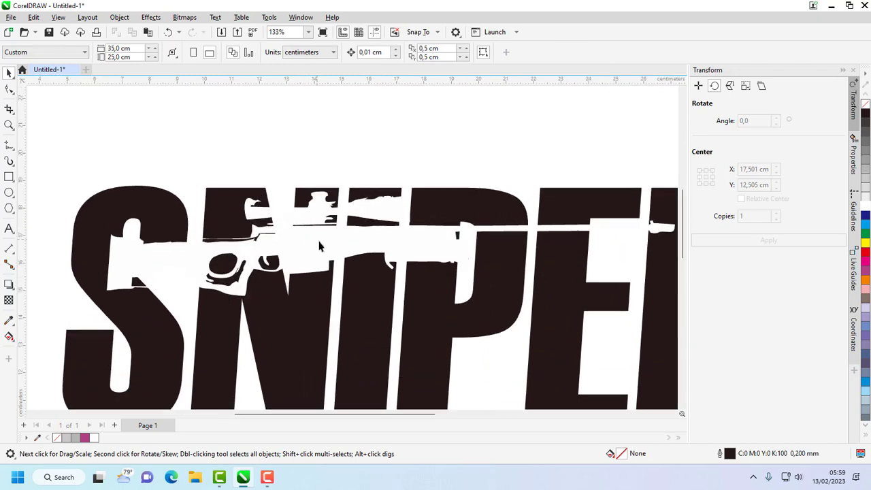
pyautogui.click(319, 247)
pyautogui.moveTo(334, 243); pyautogui.dragTo(370, 237)
pyautogui.scroll(-3, 336, 283)
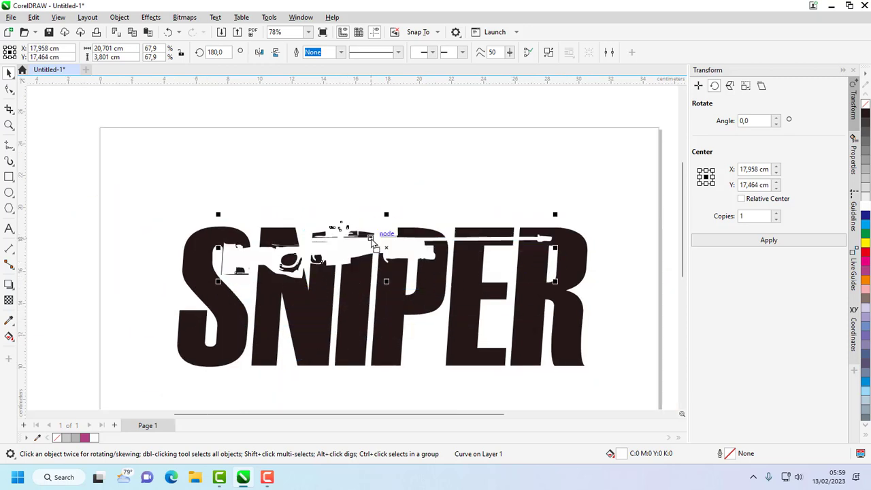
pyautogui.scroll(5, 264, 249)
pyautogui.moveTo(266, 251)
pyautogui.mouseDown()
pyautogui.moveTo(266, 264)
pyautogui.moveTo(275, 250)
pyautogui.mouseUp()
pyautogui.scroll(-2, 274, 249)
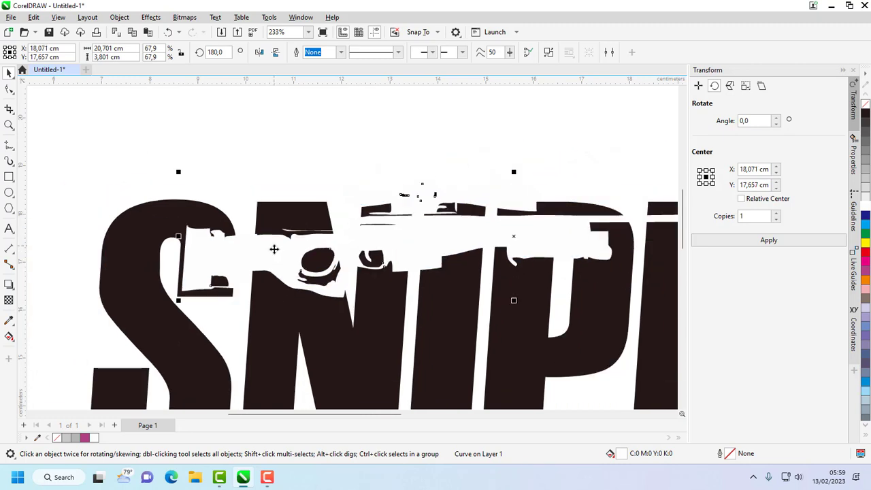
pyautogui.scroll(1, 344, 250)
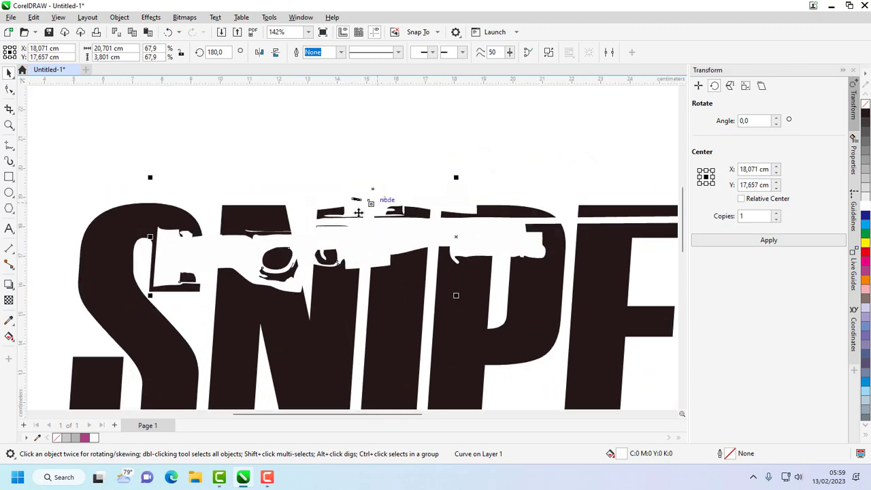
# - Lower the rifle silhouette onto the upper half of the lettering, centred at about X 16.7 cm, Y 16.6 cm
pyautogui.moveTo(369, 255); pyautogui.dragTo(339, 283)
pyautogui.scroll(-4, 346, 286)
pyautogui.scroll(3, 347, 286)
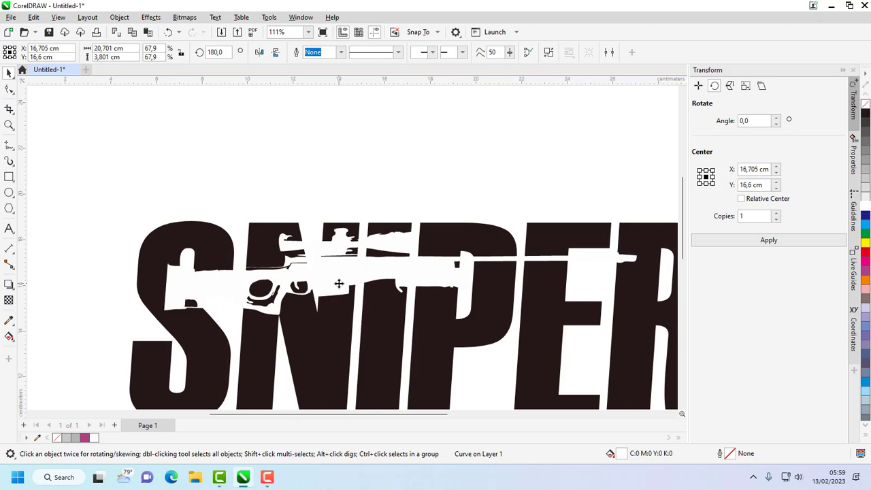
pyautogui.scroll(-2, 340, 286)
pyautogui.press('Escape')
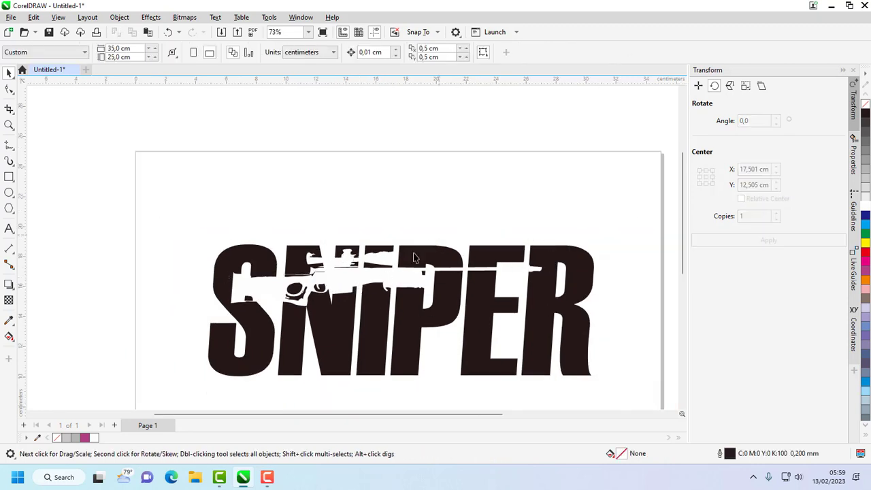
# - Enlarge the rifle proportionally to about 21.9 cm wide, centred at about X 17.3 cm, Y 16.6 cm
pyautogui.click(404, 273)
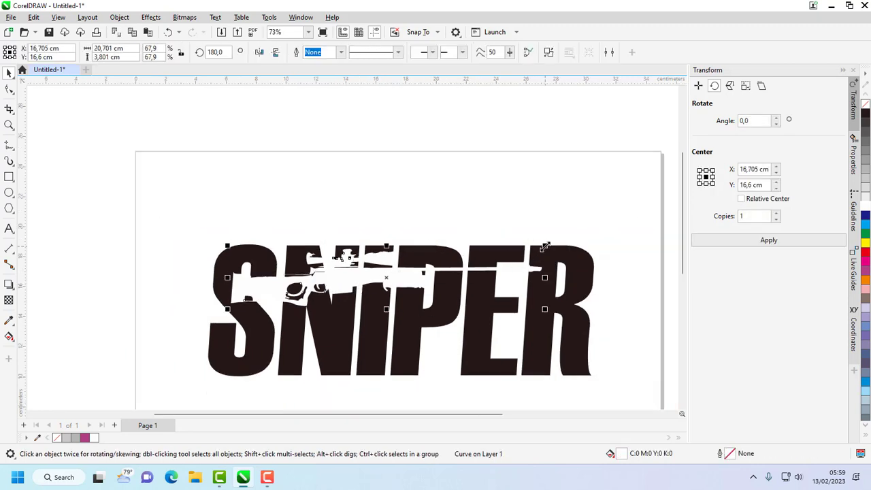
pyautogui.moveTo(544, 247); pyautogui.dragTo(549, 247)
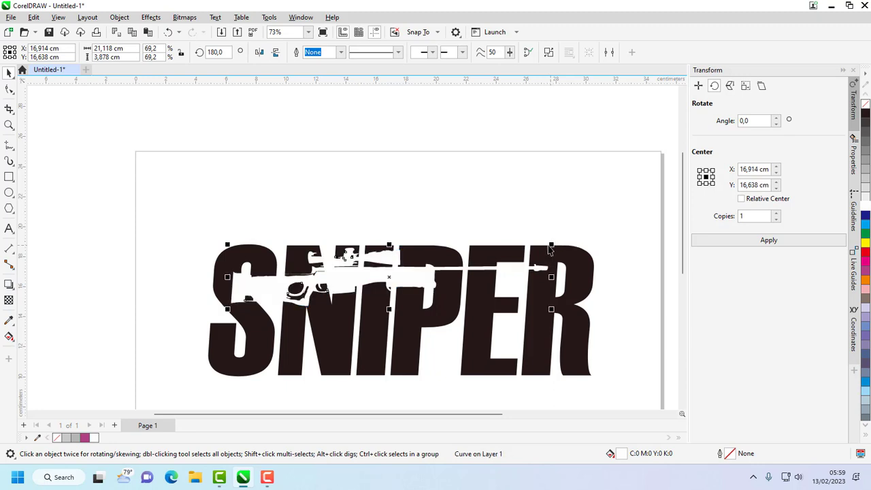
pyautogui.moveTo(549, 309); pyautogui.dragTo(567, 307)
pyautogui.click(524, 220)
pyautogui.scroll(-2, 580, 304)
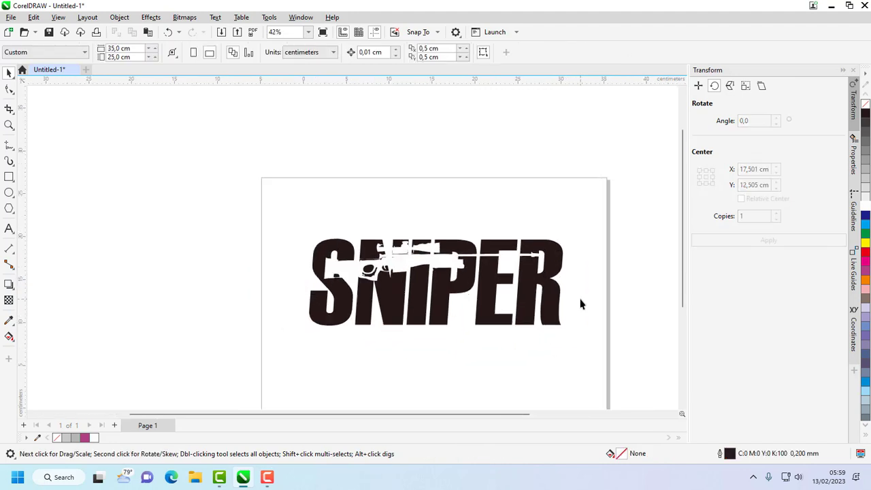
# - Fill the rifle silhouette with 40% black grey
pyautogui.scroll(2, 581, 304)
pyautogui.scroll(-3, 425, 290)
pyautogui.scroll(2, 393, 282)
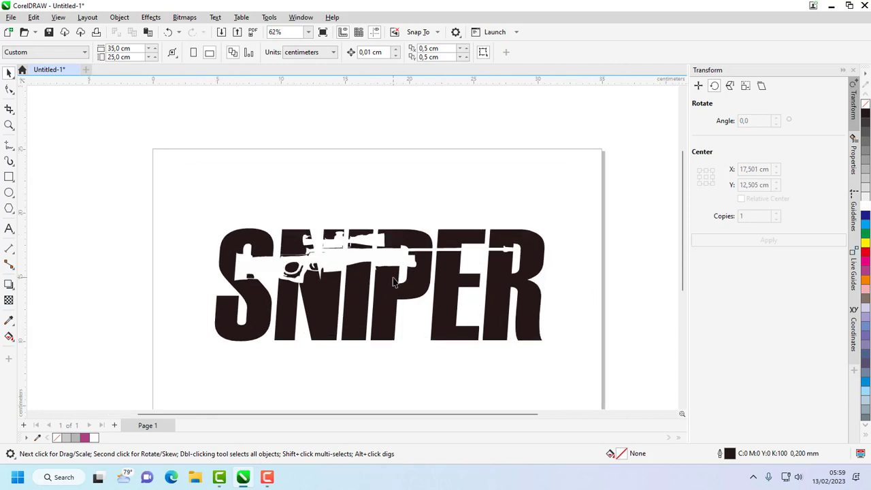
pyautogui.scroll(2, 393, 282)
pyautogui.click(326, 249)
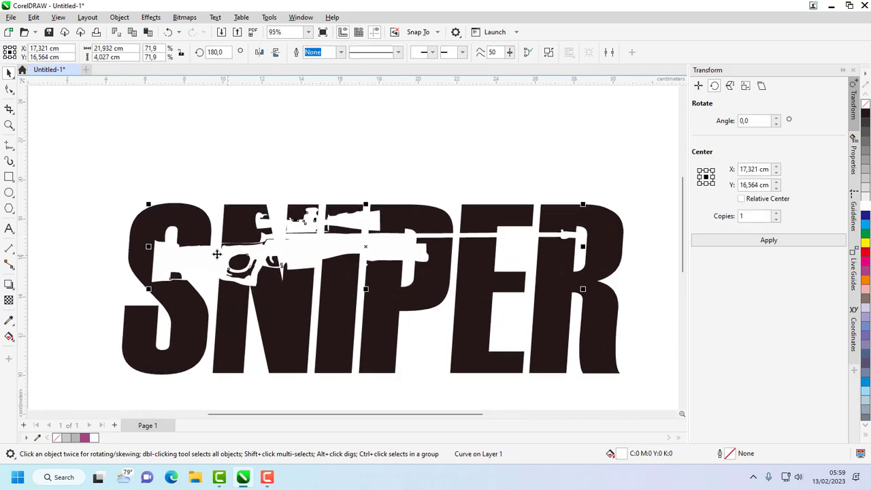
pyautogui.scroll(4, 217, 254)
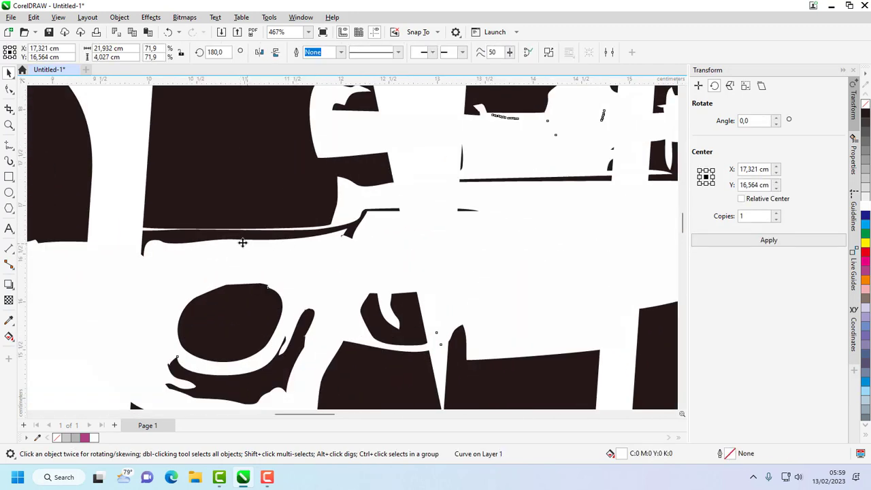
pyautogui.scroll(-1, 408, 222)
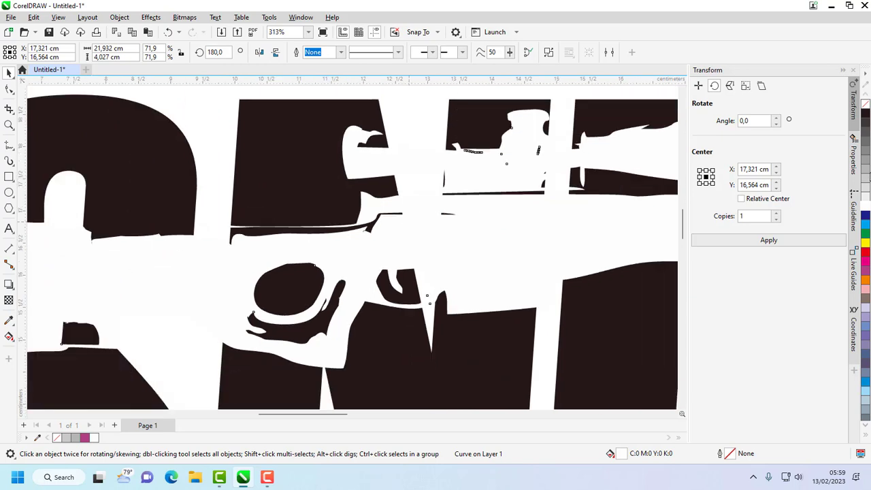
pyautogui.click(864, 172)
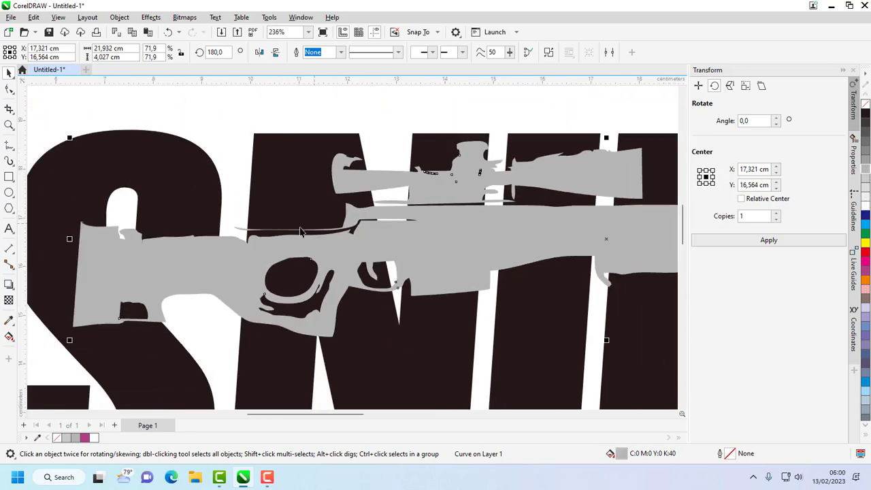
# - Delete the curve nodes of the thin sliver extending back over the rifle's stock with the Shape tool
pyautogui.scroll(2, 291, 235)
pyautogui.rightClick(288, 242)
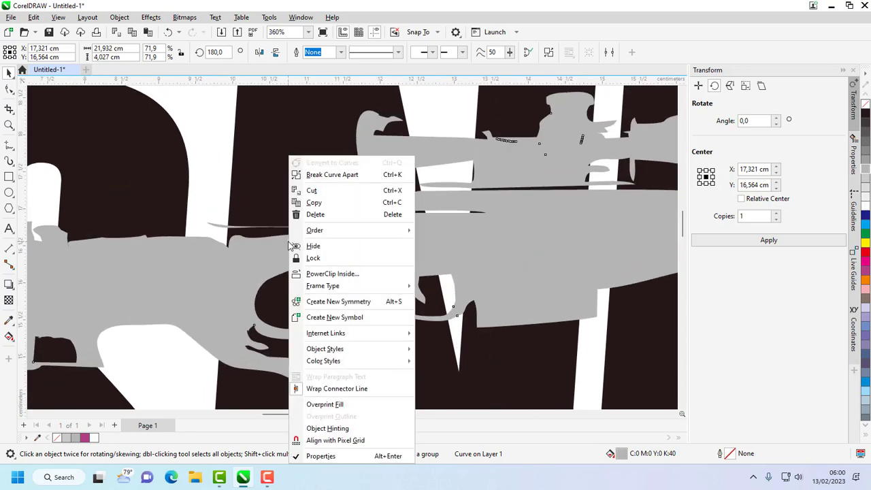
pyautogui.click(9, 90)
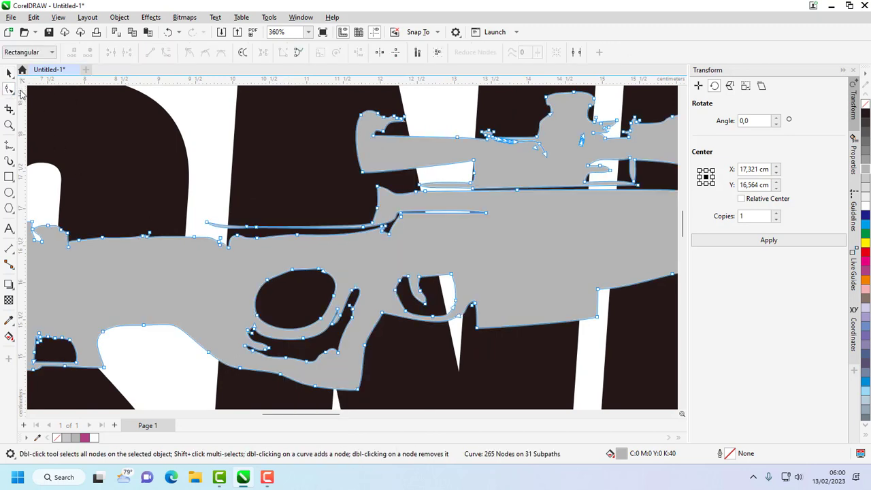
pyautogui.click(8, 73)
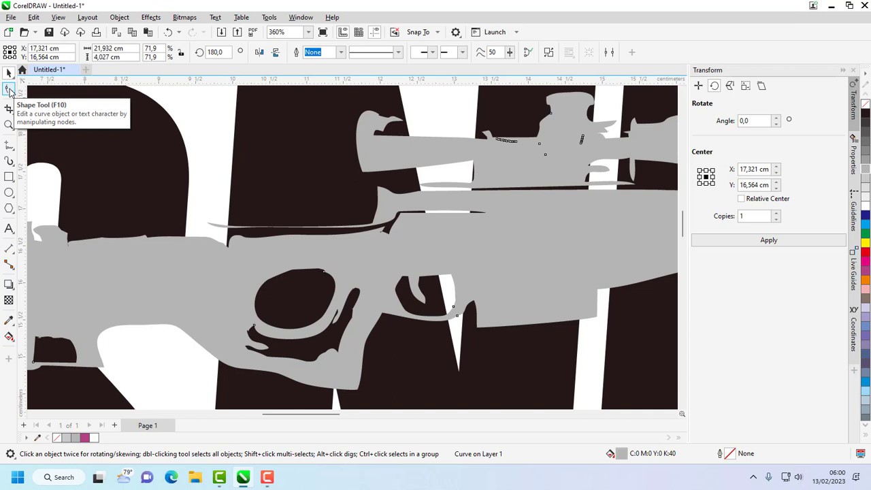
pyautogui.click(9, 89)
pyautogui.moveTo(204, 214); pyautogui.dragTo(374, 226)
pyautogui.scroll(3, 374, 226)
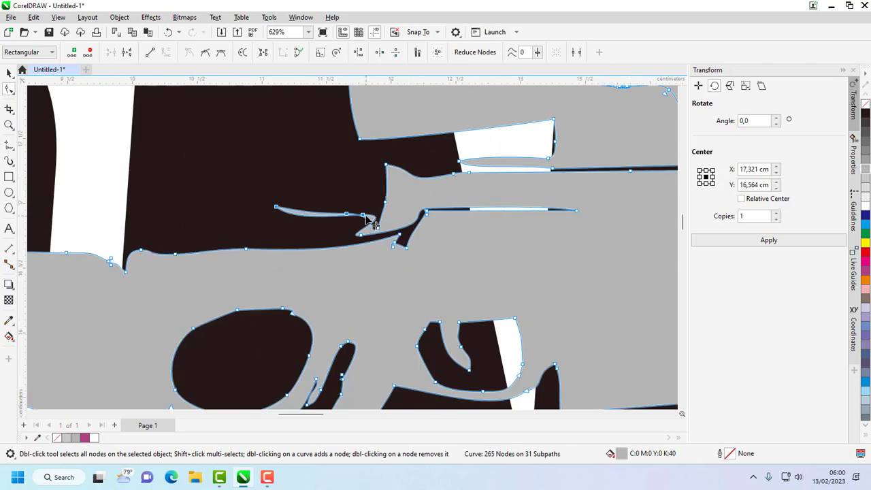
pyautogui.press('Delete')
# - Shorten the curve handles at the rear of the receiver to remove the loop left above the stock
pyautogui.scroll(4, 367, 224)
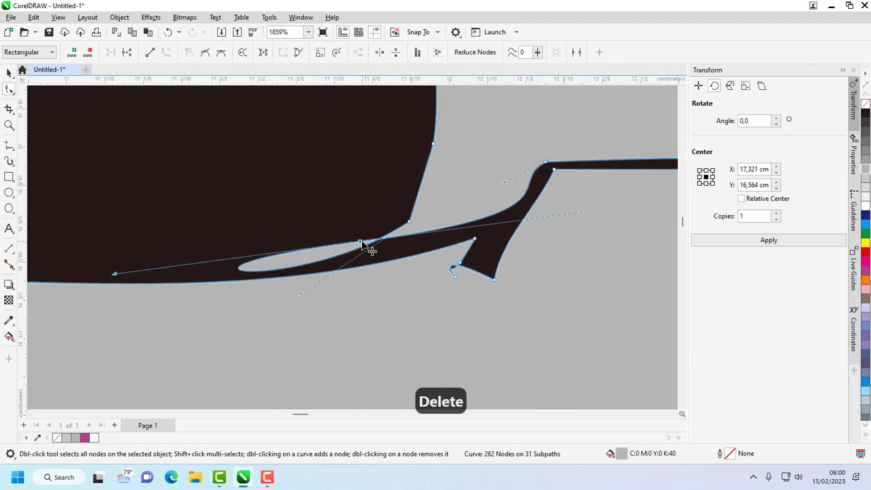
pyautogui.moveTo(115, 275); pyautogui.dragTo(403, 235)
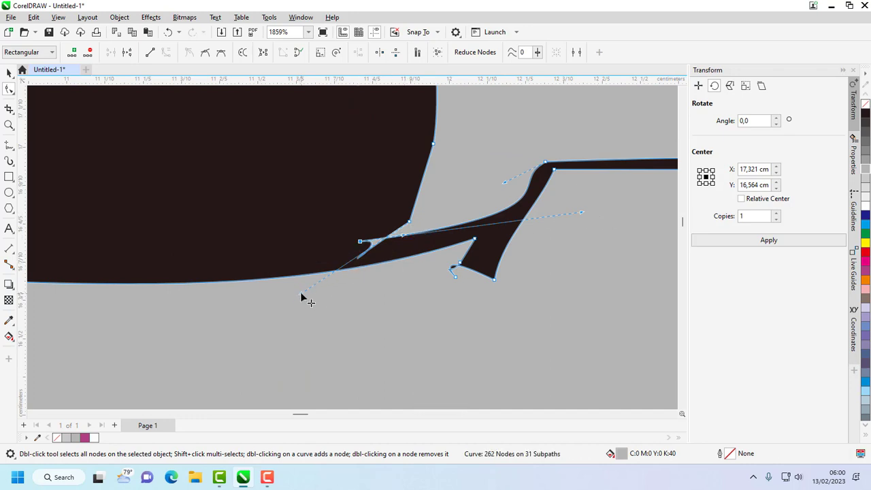
pyautogui.moveTo(301, 298); pyautogui.dragTo(375, 232)
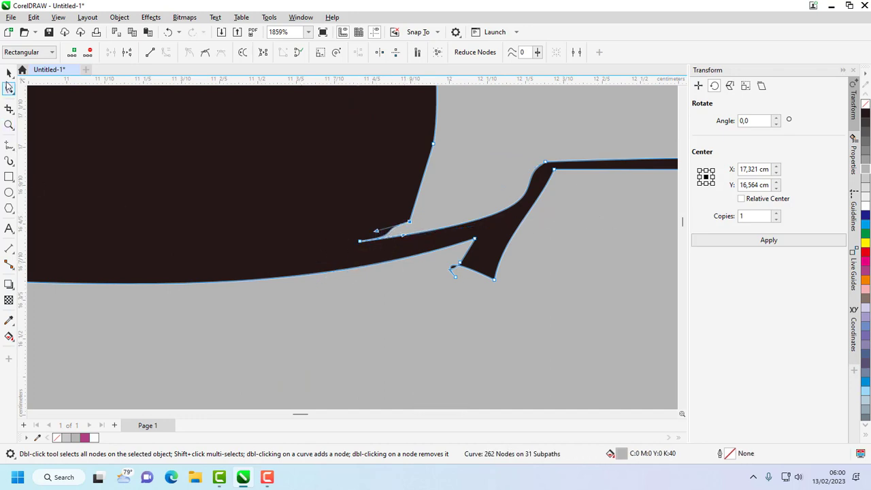
pyautogui.click(9, 72)
pyautogui.scroll(-7, 300, 287)
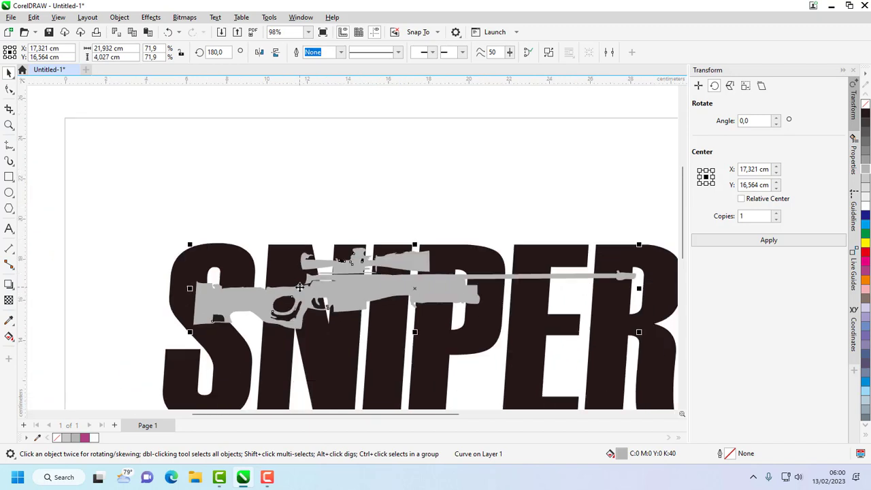
# - Try cutting the rifle out of the six ungrouped letters with Back Minus Front, and undo it
pyautogui.click(436, 167)
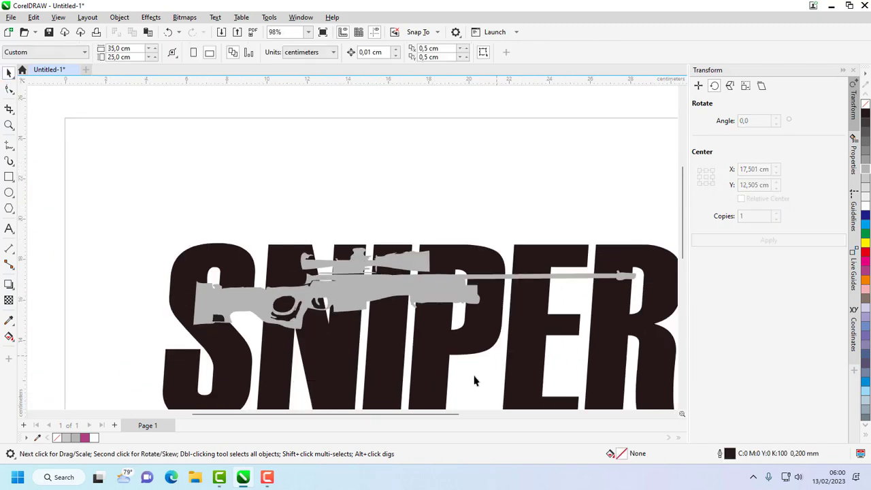
pyautogui.moveTo(439, 416); pyautogui.dragTo(467, 416)
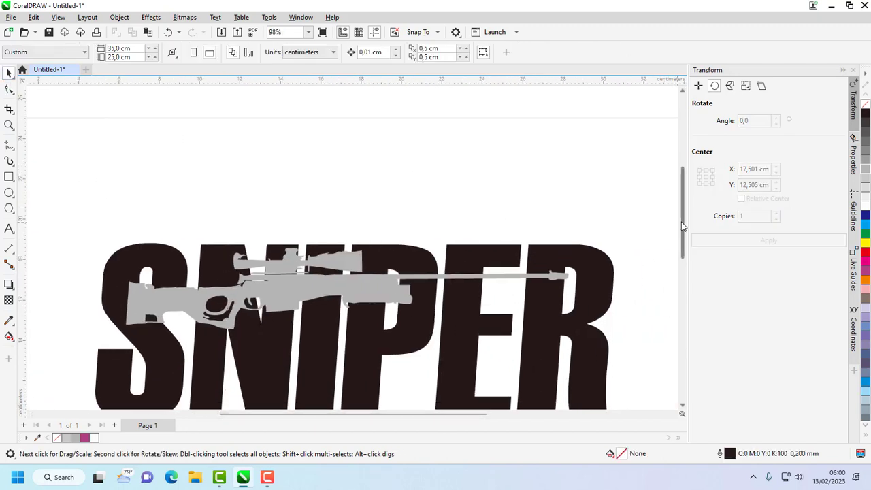
pyautogui.moveTo(681, 222); pyautogui.dragTo(685, 248)
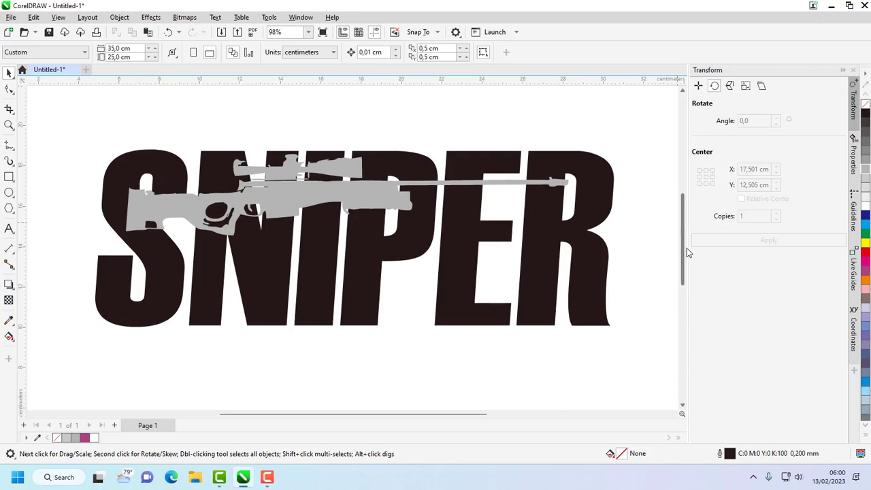
pyautogui.scroll(-2, 422, 223)
pyautogui.scroll(3, 422, 223)
pyautogui.scroll(-1, 422, 222)
pyautogui.scroll(-1, 421, 222)
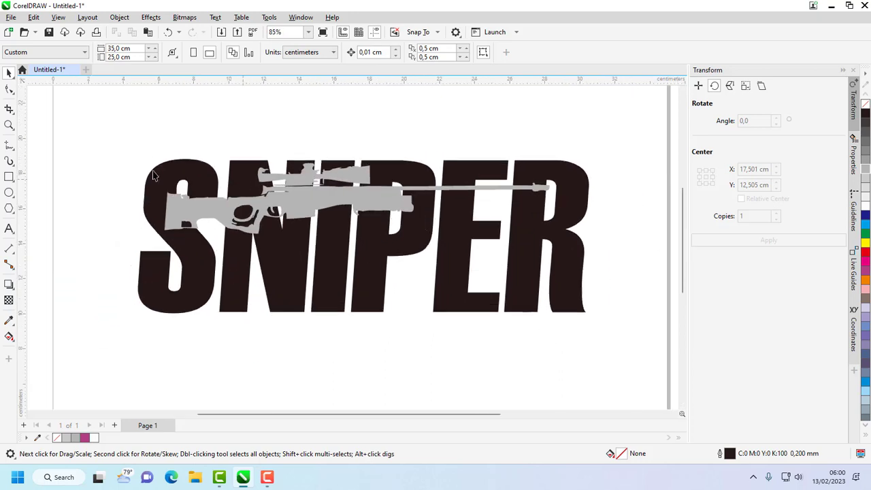
pyautogui.moveTo(108, 125); pyautogui.dragTo(632, 354)
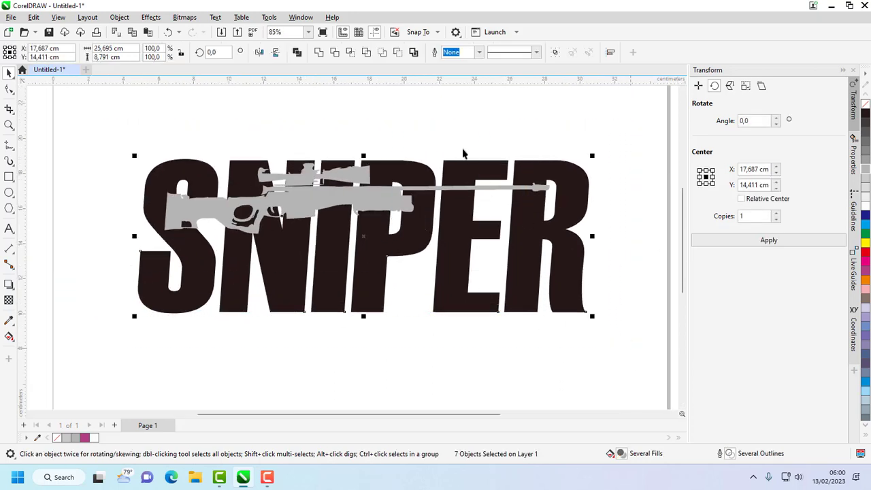
pyautogui.click(399, 53)
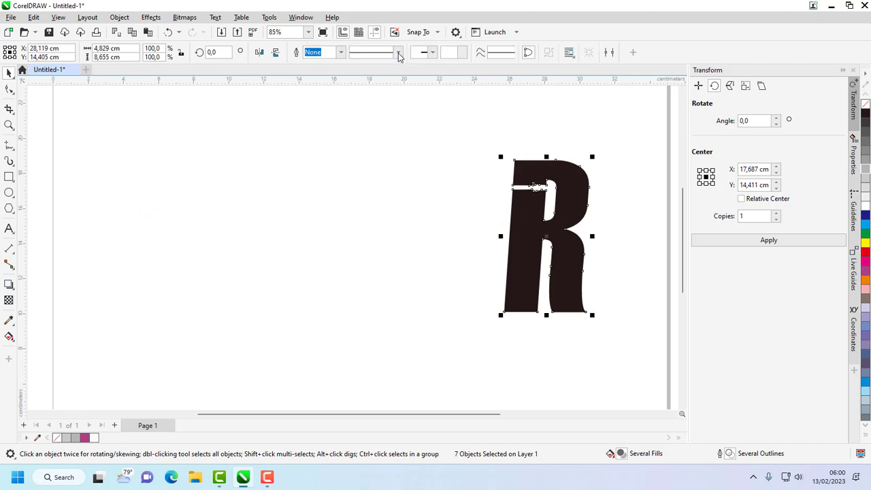
pyautogui.hotkey('ctrl', 'z')
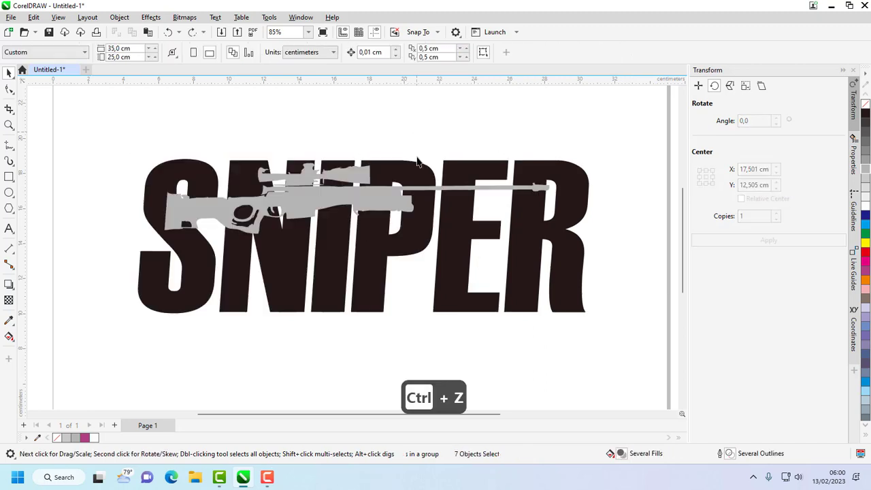
# - Move the rifle above the lettering and group the six SNIPER letters
pyautogui.scroll(-1, 407, 102)
pyautogui.click(400, 203)
pyautogui.moveTo(400, 203); pyautogui.dragTo(408, 129)
pyautogui.click(579, 313)
pyautogui.moveTo(593, 383); pyautogui.dragTo(146, 145)
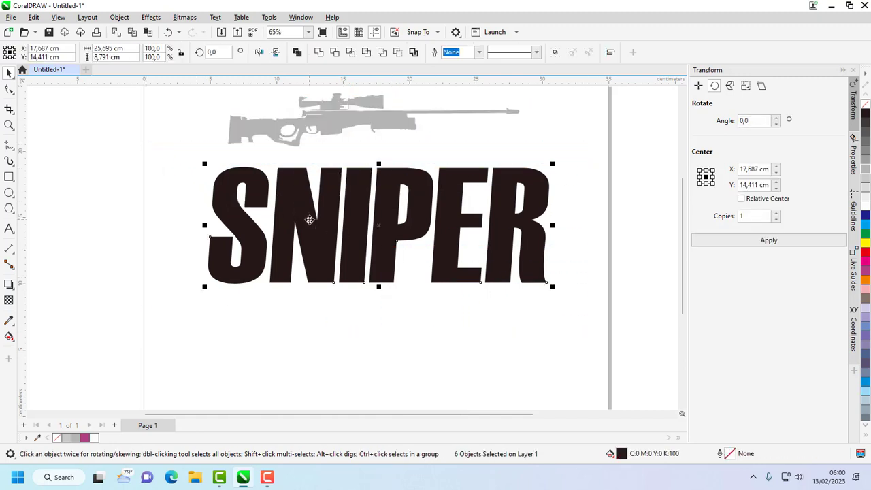
pyautogui.hotkey('ctrl', 'g')
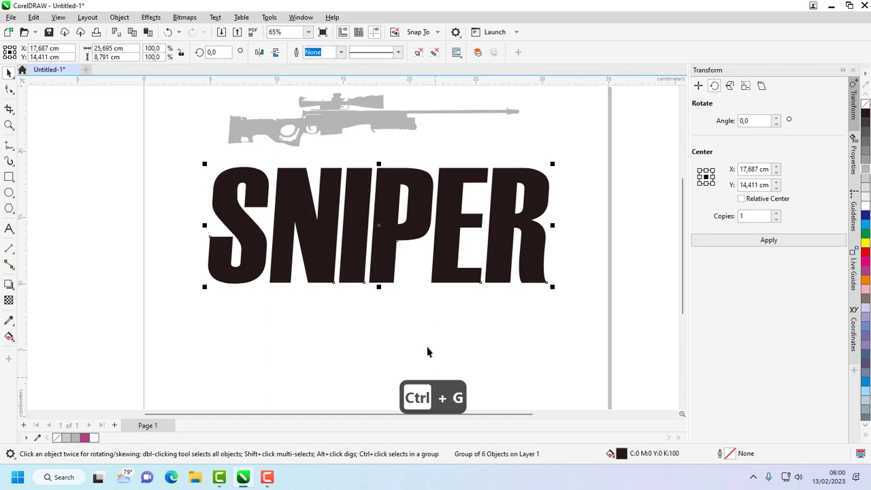
# - Move the grey rifle back onto the upper half of the grouped lettering and cut it out with Back Minus Front
pyautogui.click(377, 133)
pyautogui.moveTo(370, 102); pyautogui.dragTo(377, 188)
pyautogui.moveTo(187, 121); pyautogui.dragTo(617, 349)
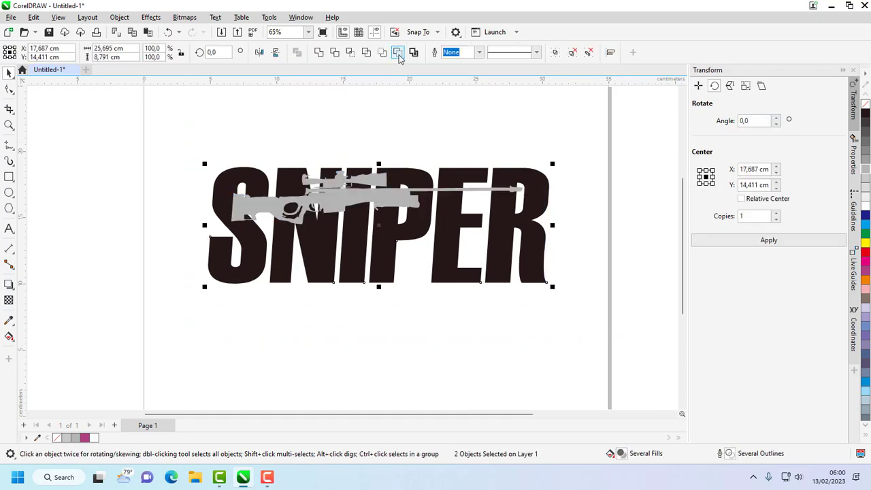
pyautogui.click(400, 136)
pyautogui.moveTo(163, 115); pyautogui.dragTo(597, 323)
pyautogui.click(402, 56)
pyautogui.click(491, 113)
pyautogui.scroll(-2, 402, 208)
pyautogui.scroll(2, 401, 208)
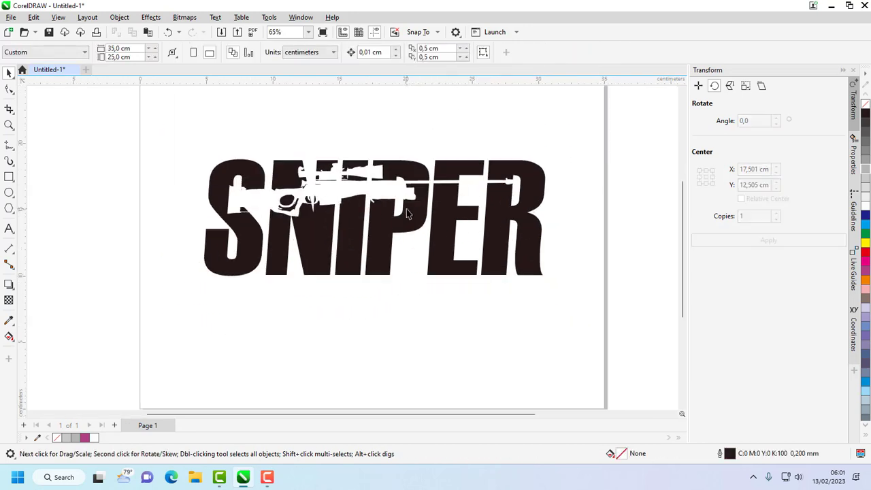
# - Enlarge the cut-out SNIPER lettering proportionally until it nearly spans the page width, and centre it on the page
pyautogui.scroll(-1, 408, 208)
pyautogui.moveTo(209, 136); pyautogui.dragTo(544, 334)
pyautogui.moveTo(515, 261); pyautogui.dragTo(549, 275)
pyautogui.moveTo(510, 231); pyautogui.dragTo(501, 247)
pyautogui.click(603, 184)
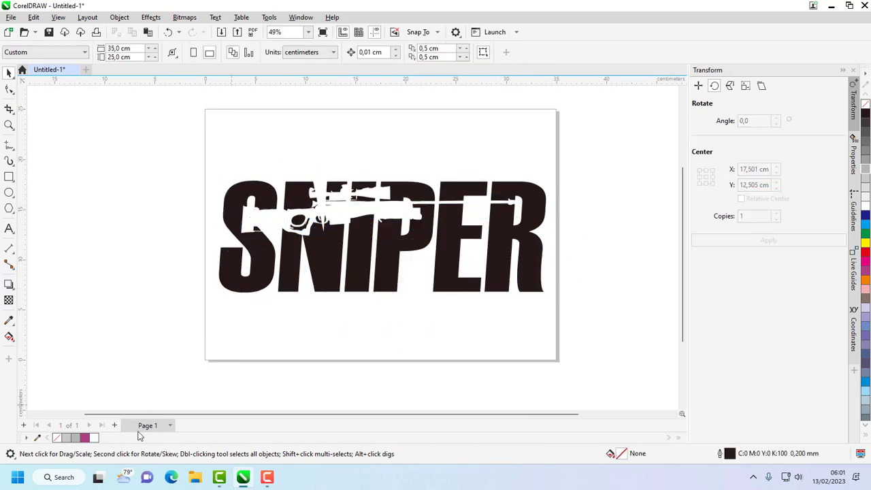
# - Copy the cut-out SNIPER lettering group and paste it onto a newly added second page
pyautogui.moveTo(178, 143); pyautogui.dragTo(636, 354)
pyautogui.hotkey('ctrl', 'c')
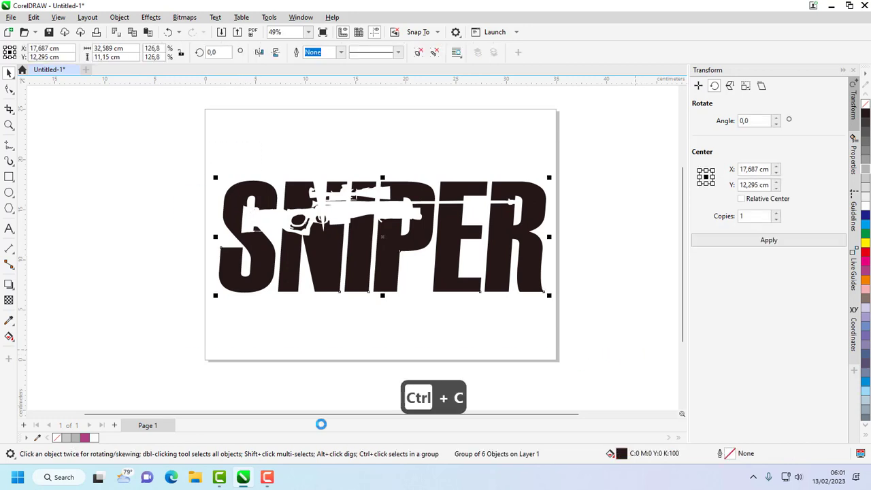
pyautogui.click(116, 425)
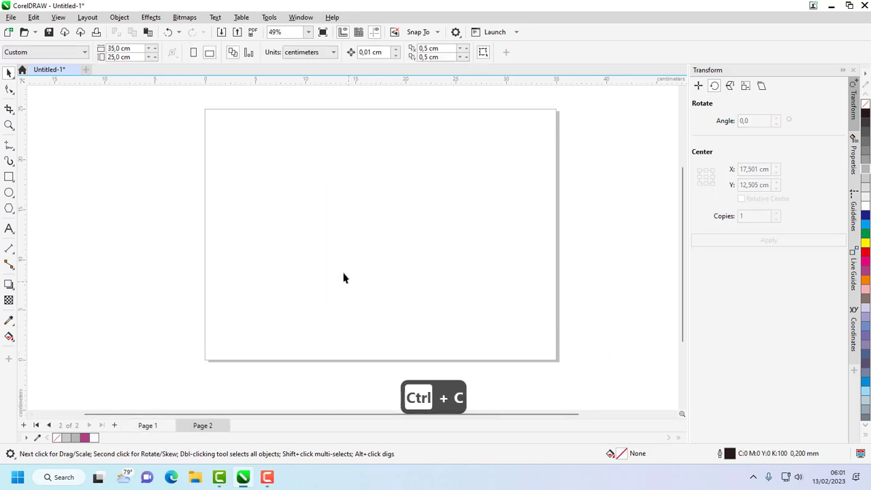
pyautogui.hotkey('ctrl', 'v')
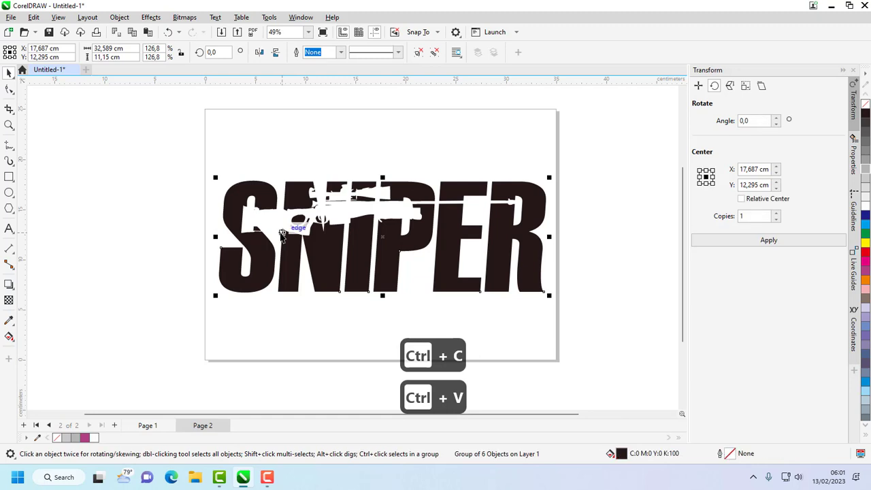
pyautogui.click(100, 158)
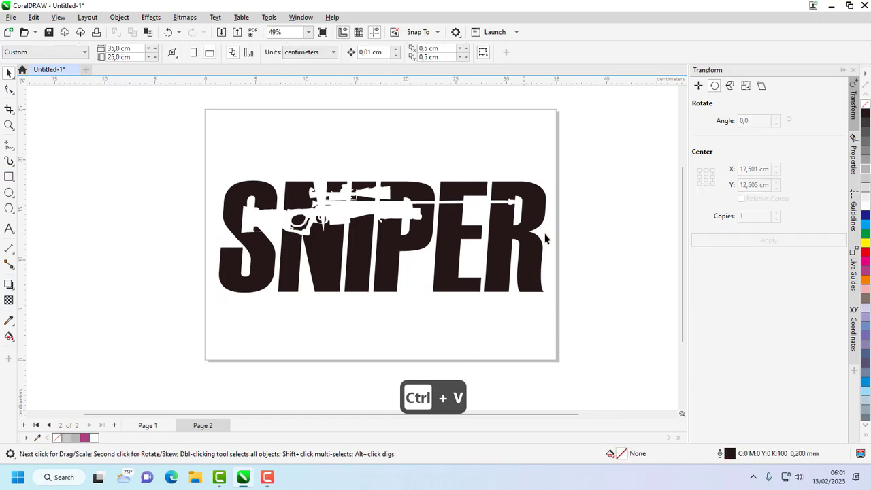
# - Fill the pasted SNIPER lettering on the second page with white
pyautogui.click(460, 233)
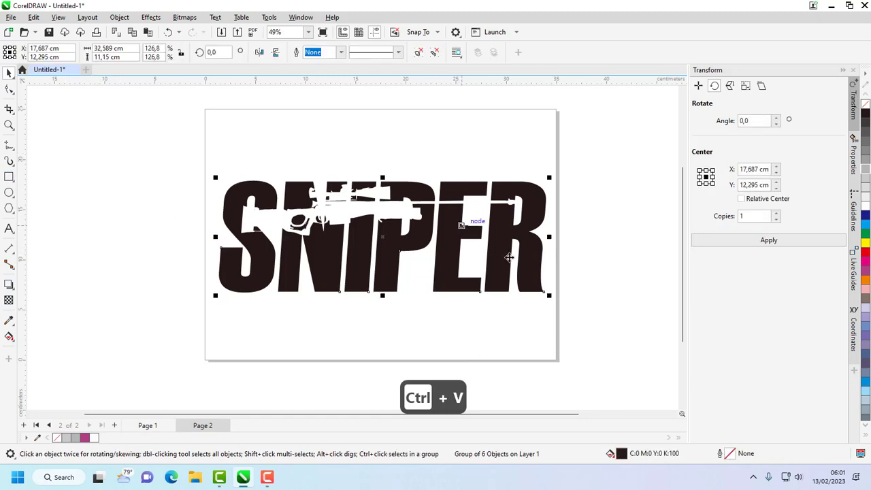
pyautogui.click(865, 209)
pyautogui.click(126, 143)
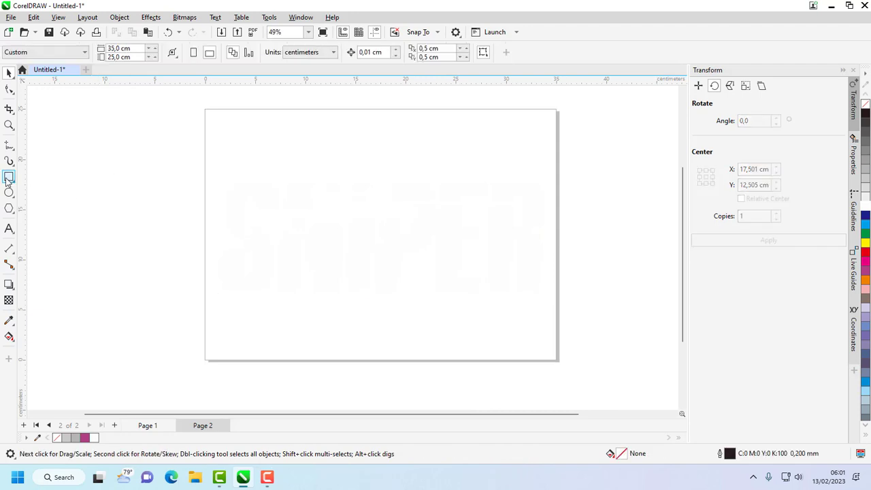
# - Draw a rectangle of about 35 × 25 cm covering the whole page and send it to the back of the layer
pyautogui.click(8, 178)
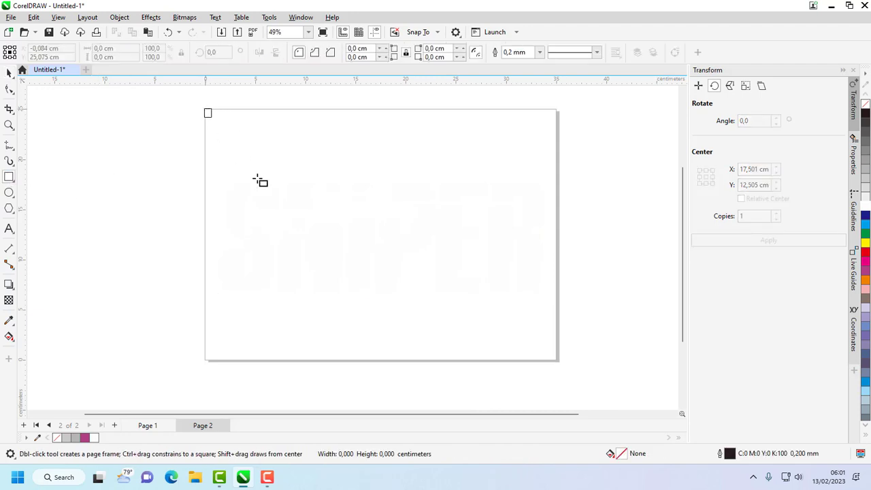
pyautogui.moveTo(204, 109); pyautogui.dragTo(556, 360)
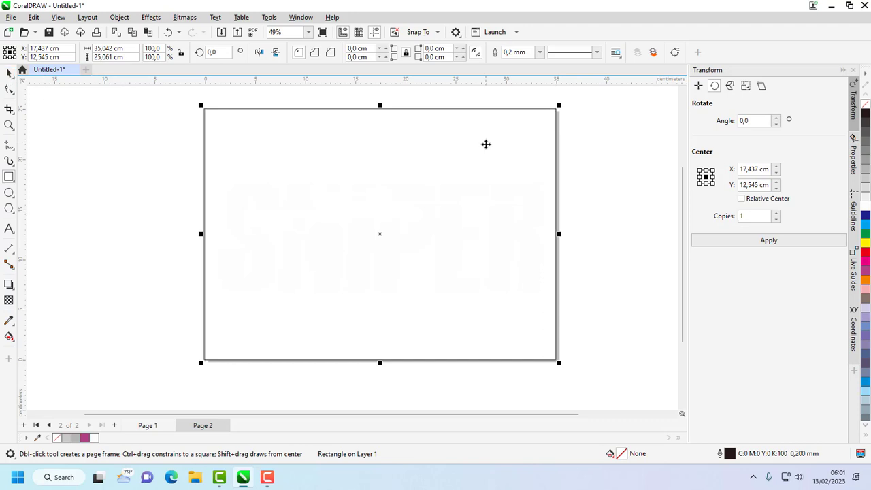
pyautogui.rightClick(484, 142)
pyautogui.moveTo(545, 219)
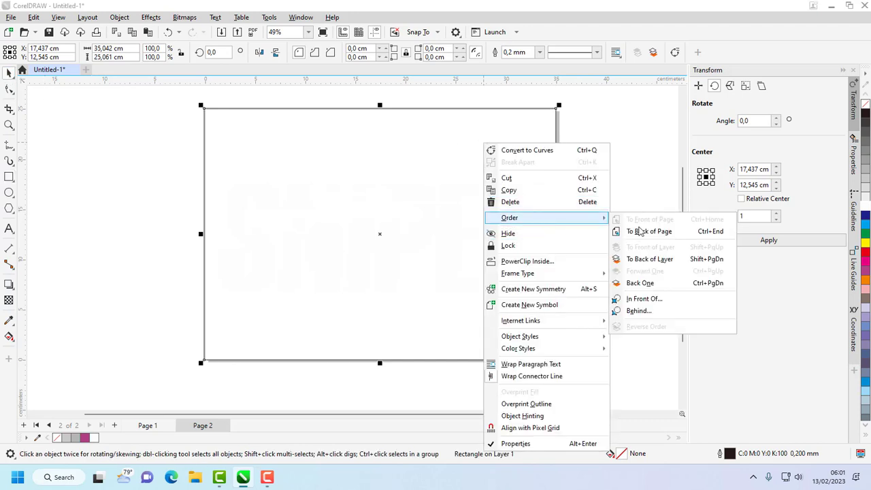
pyautogui.click(655, 259)
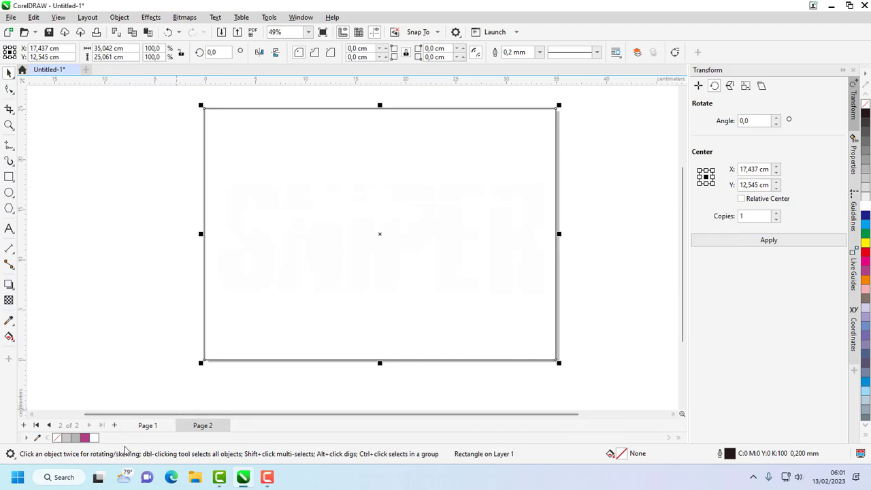
# - Fill the page-sized rectangle behind the lettering with black (K 100)
pyautogui.click(867, 114)
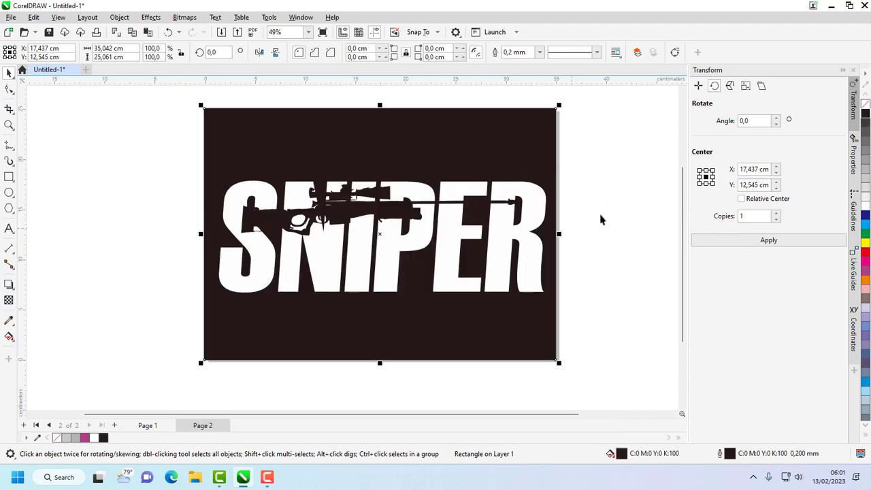
pyautogui.click(595, 249)
pyautogui.scroll(2, 390, 245)
pyautogui.scroll(-3, 390, 245)
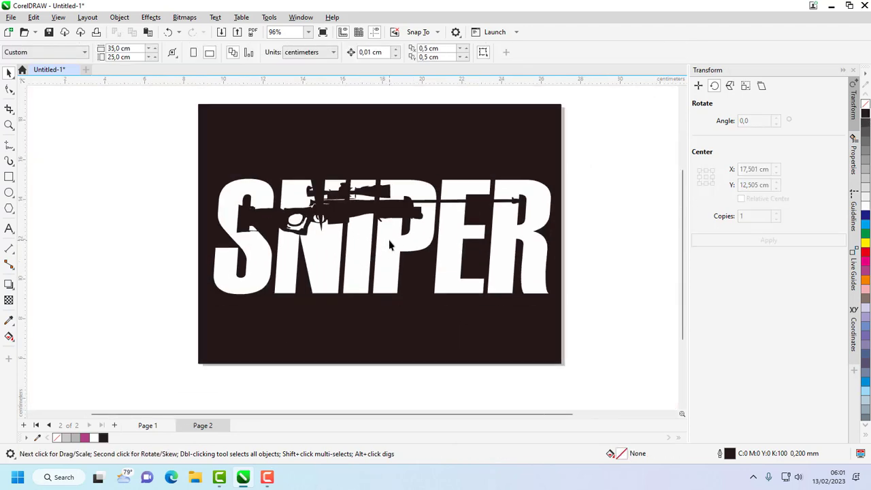
pyautogui.scroll(1, 390, 245)
pyautogui.scroll(2, 390, 245)
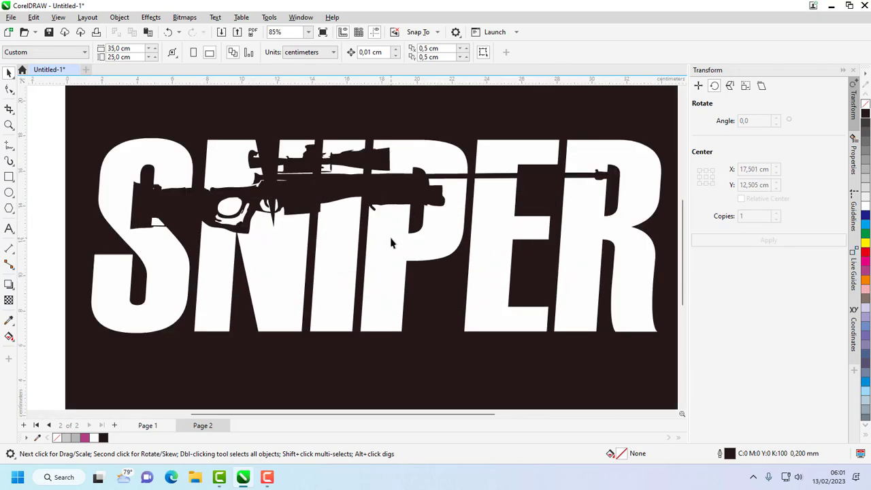
pyautogui.scroll(-2, 391, 243)
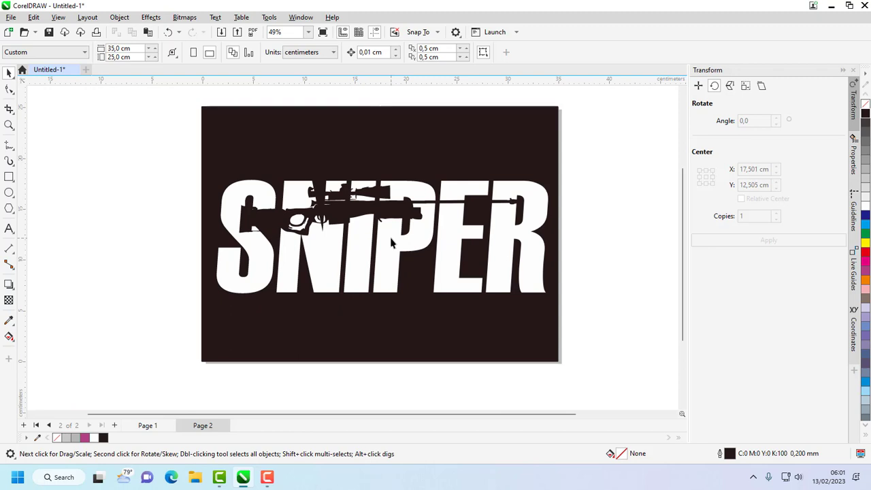
# - Save the drawing in the Pictures folder as a CDR file named Sniper
pyautogui.click(48, 32)
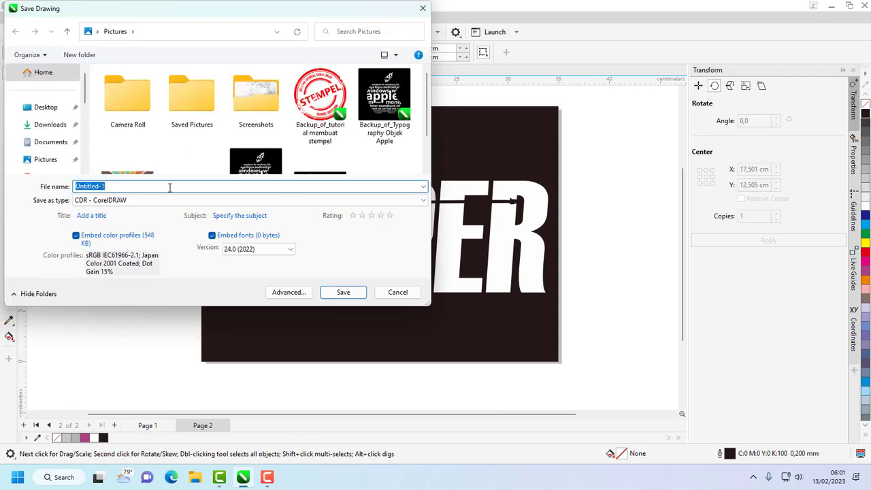
pyautogui.write('Snip')
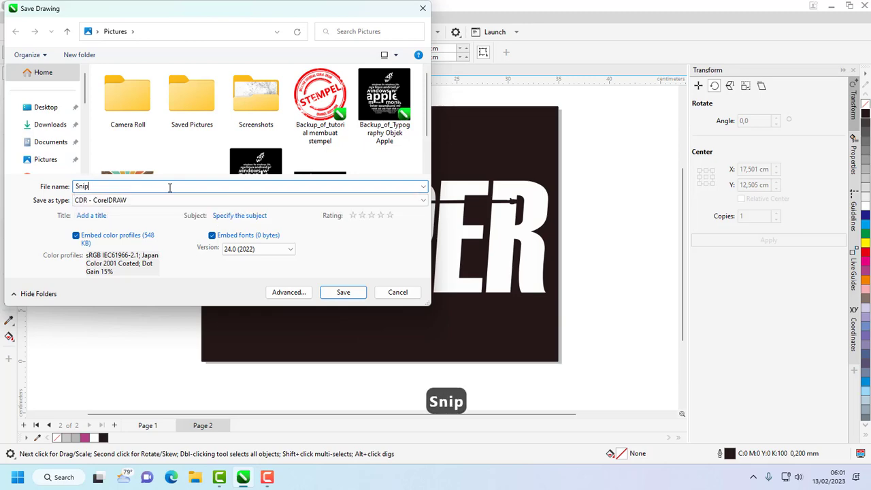
pyautogui.write('er')
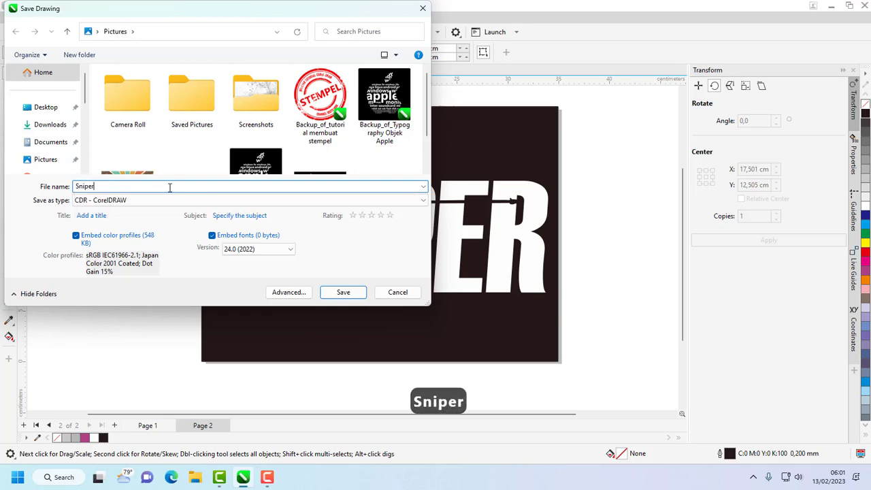
pyautogui.click(342, 292)
pyautogui.scroll(-1, 251, 279)
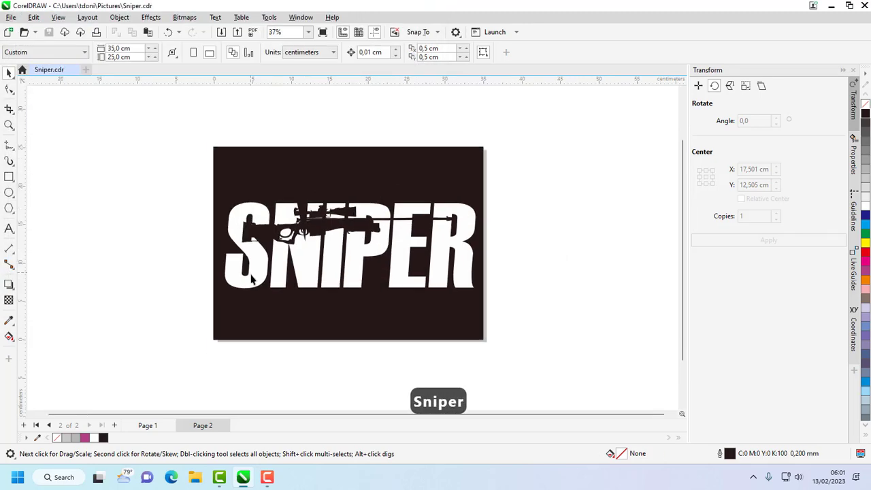
pyautogui.moveTo(361, 414); pyautogui.dragTo(320, 416)
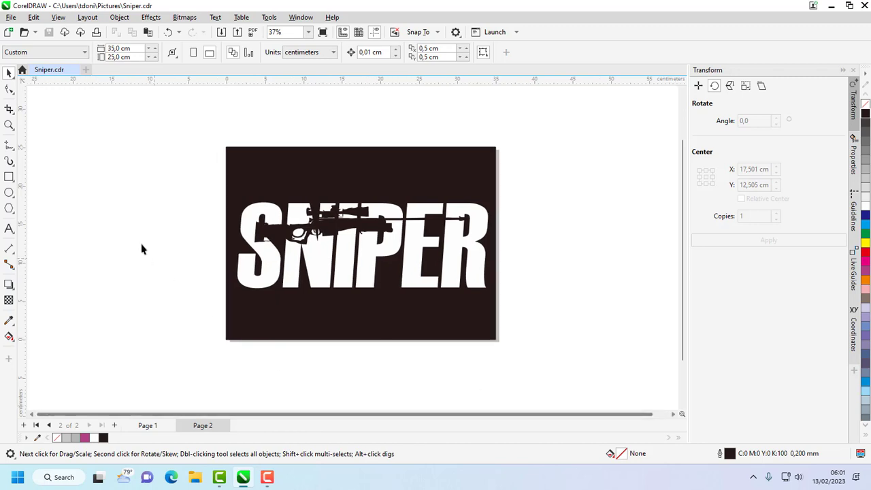
pyautogui.scroll(2, 165, 239)
pyautogui.scroll(-1, 164, 239)
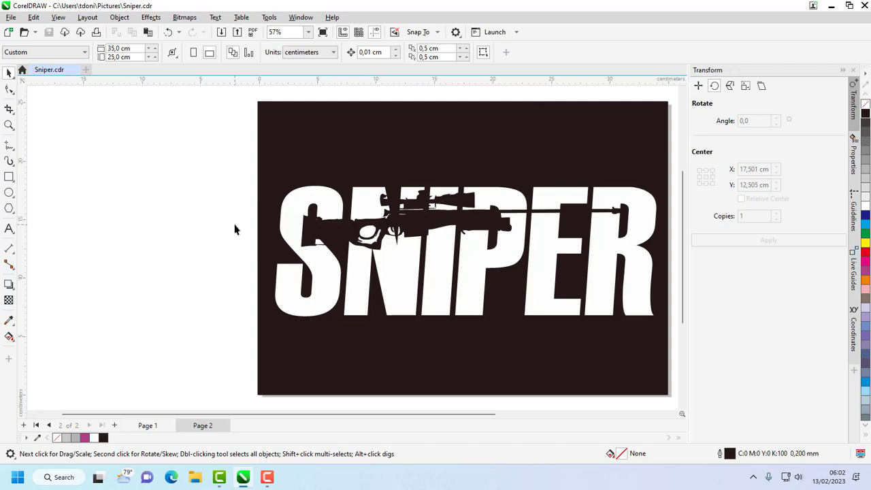
pyautogui.moveTo(454, 413); pyautogui.dragTo(539, 415)
pyautogui.scroll(-1, 327, 276)
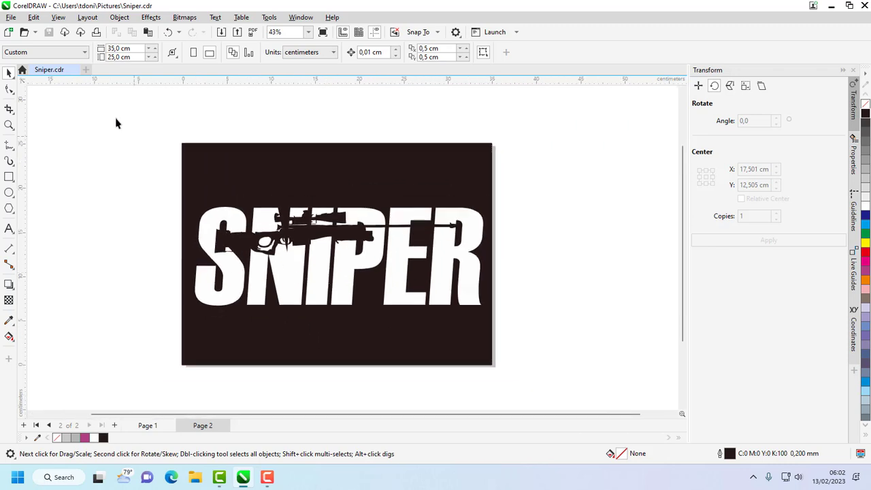
# - Export the black-background page to the Pictures folder as a 24-bit PNG named Sniper_2
pyautogui.click(11, 17)
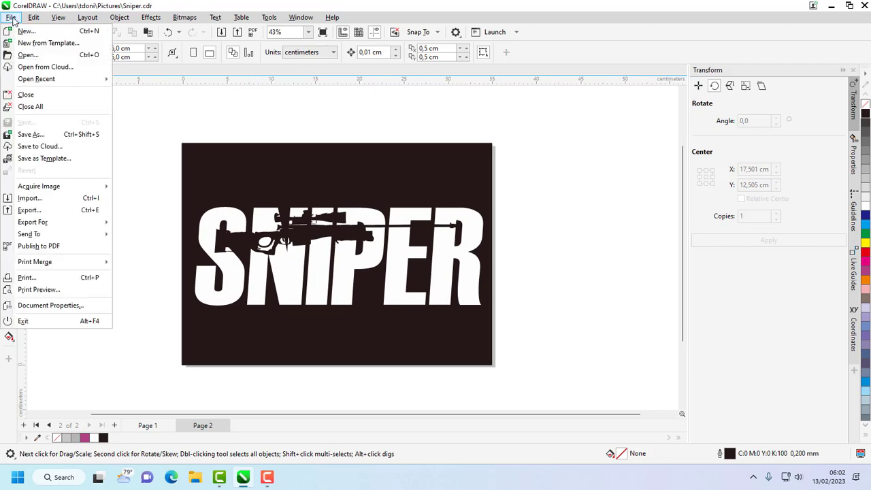
pyautogui.click(41, 210)
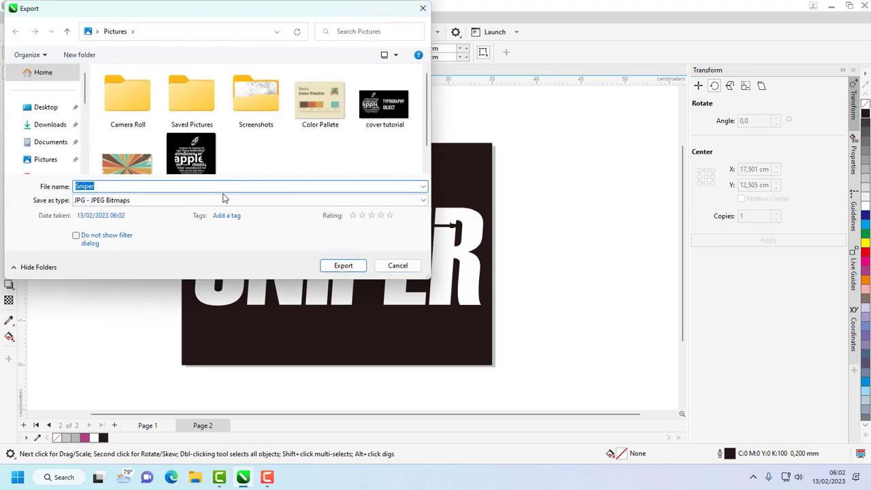
pyautogui.click(208, 201)
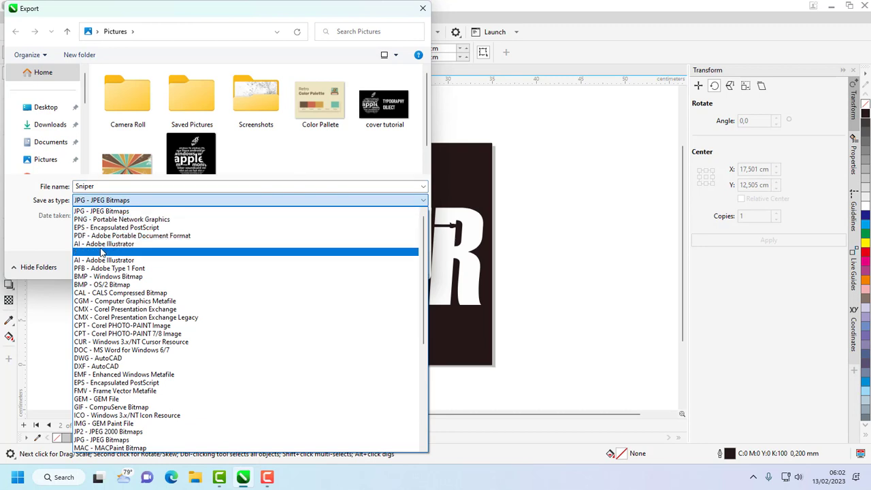
pyautogui.click(107, 219)
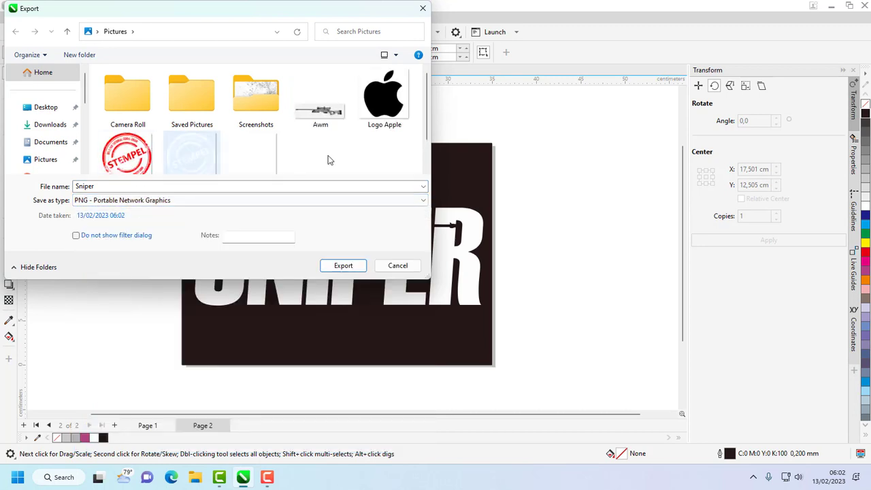
pyautogui.click(147, 188)
pyautogui.click(164, 187)
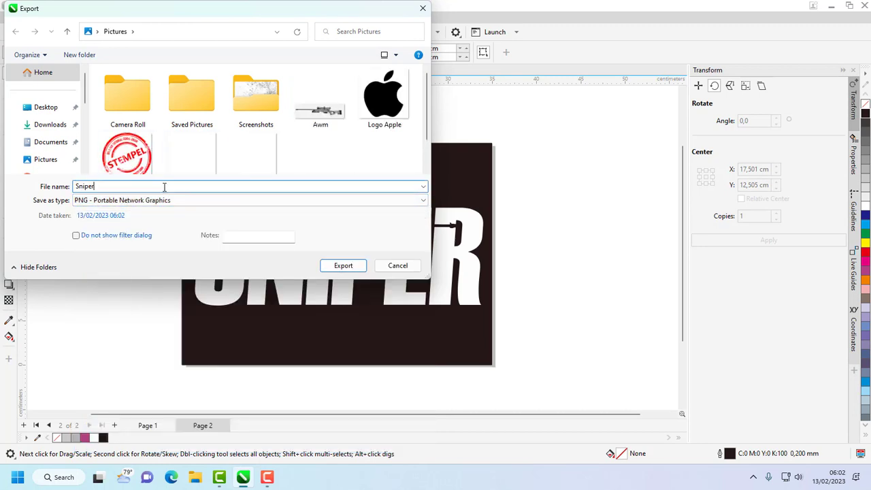
pyautogui.write('_2')
pyautogui.click(343, 265)
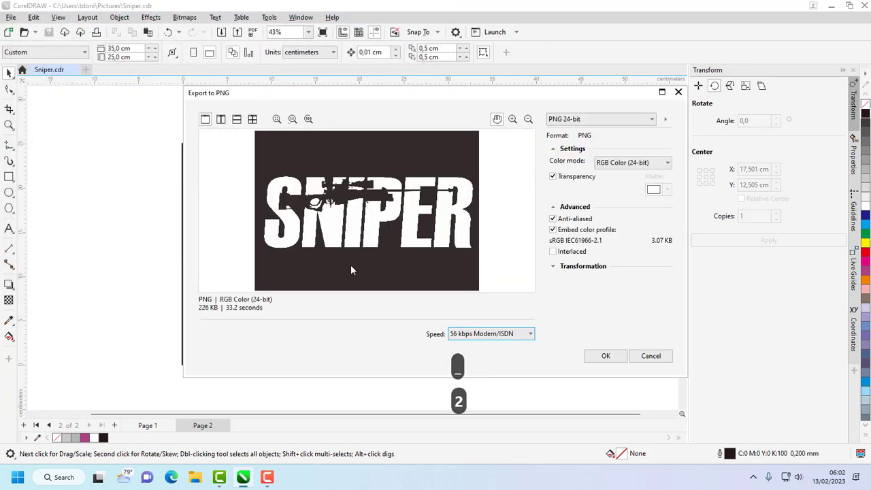
pyautogui.click(609, 121)
pyautogui.click(609, 120)
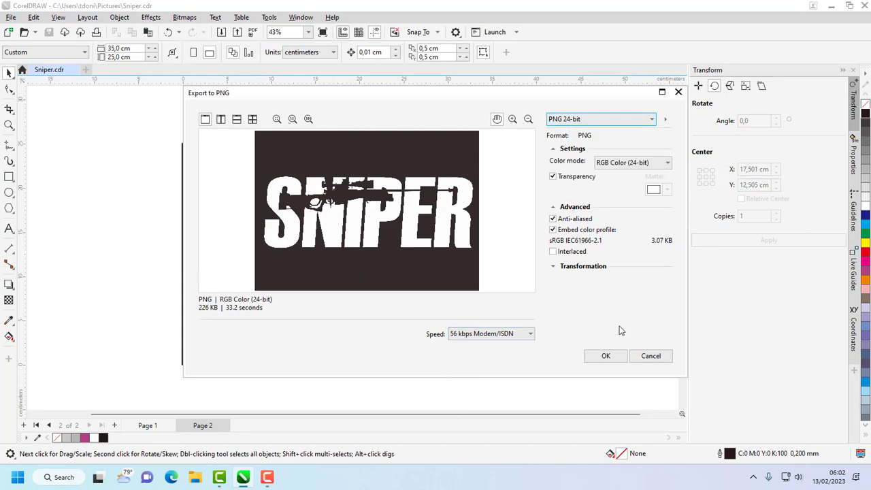
pyautogui.click(605, 355)
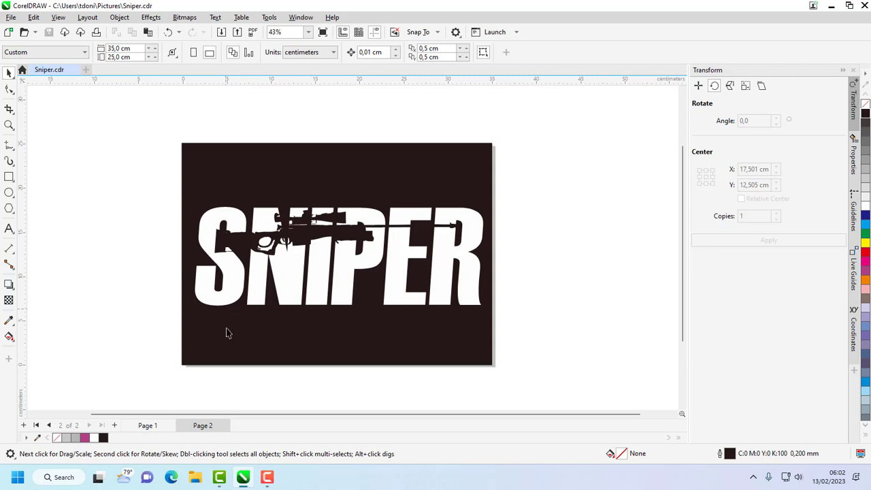
# - Export the black SNIPER lettering on Page 1 to the Pictures folder as a 24-bit transparent PNG named Sniper_1
pyautogui.click(147, 425)
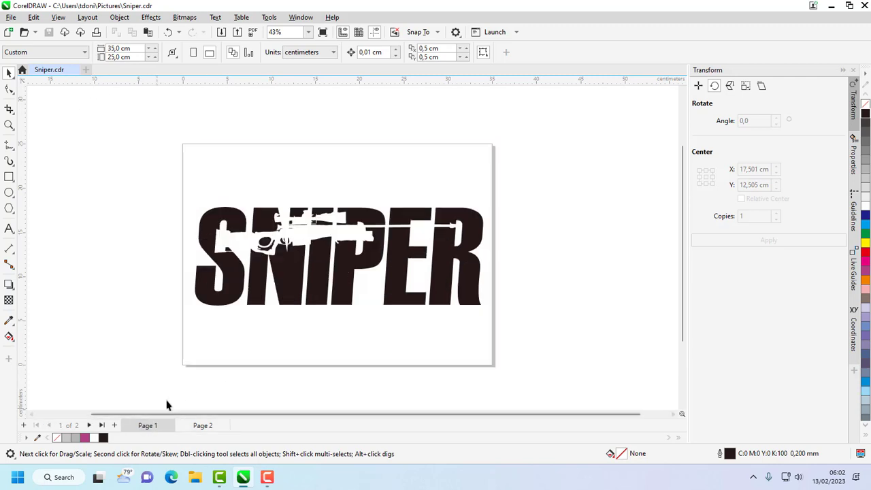
pyautogui.click(13, 17)
pyautogui.click(39, 211)
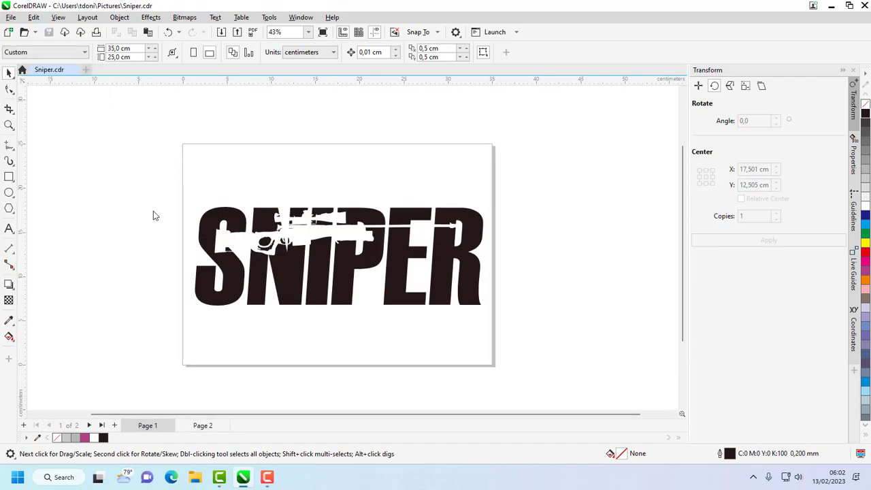
pyautogui.scroll(-1, 398, 141)
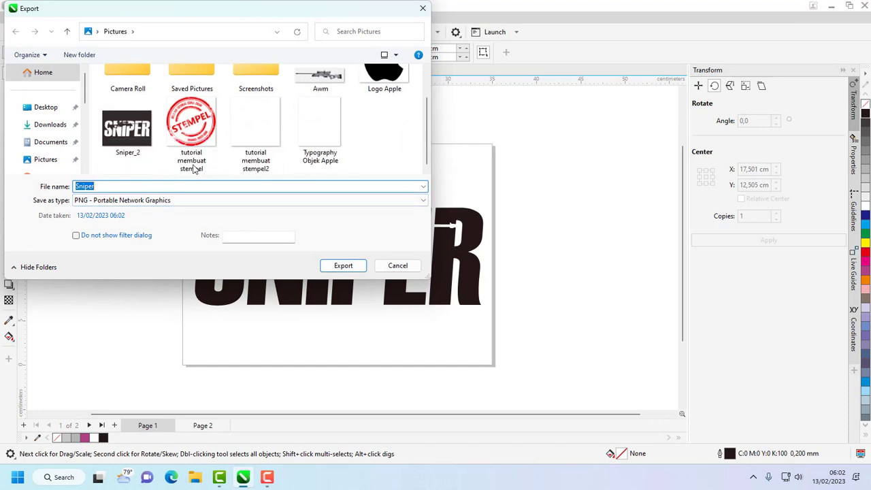
pyautogui.click(141, 144)
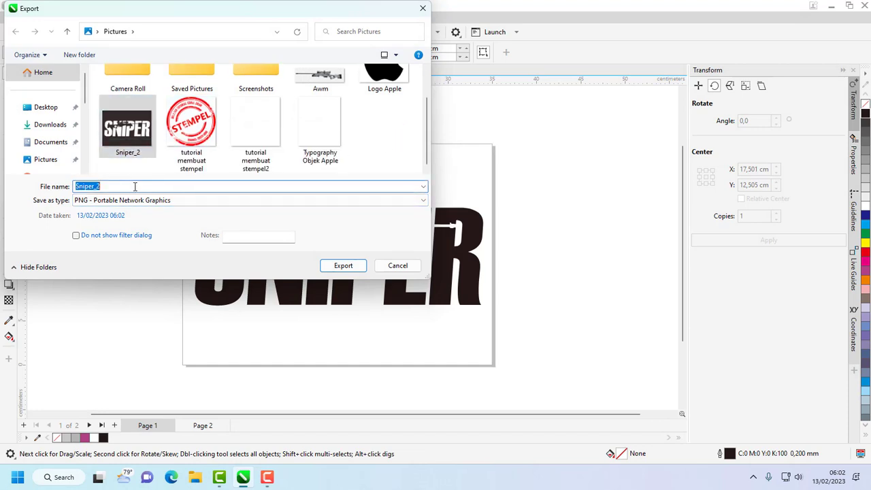
pyautogui.click(135, 187)
pyautogui.press('BackSpace')
pyautogui.write('1')
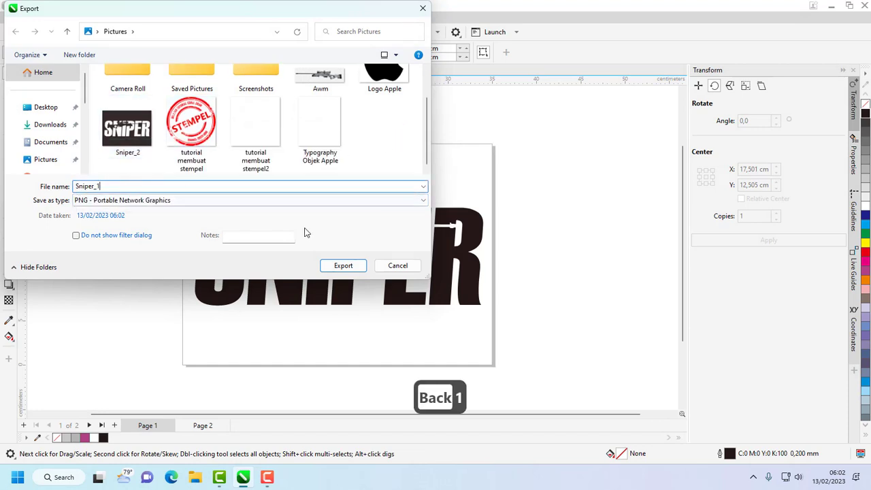
pyautogui.click(350, 268)
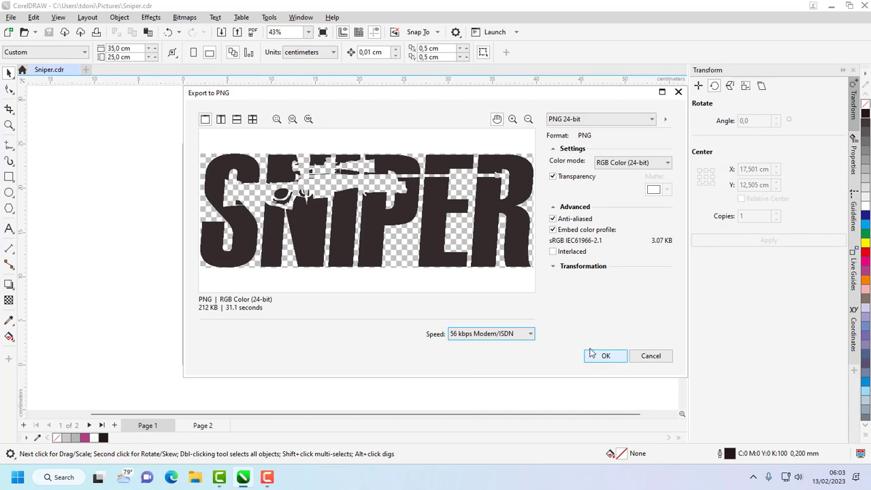
pyautogui.click(309, 119)
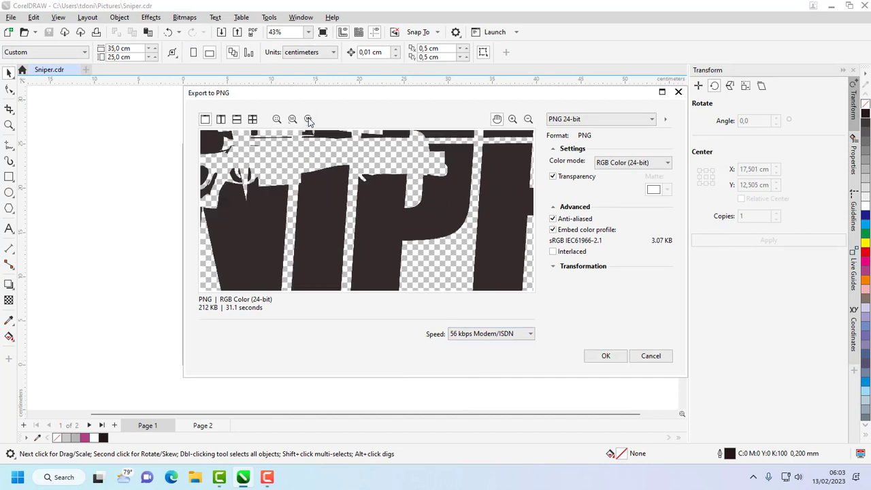
pyautogui.click(607, 358)
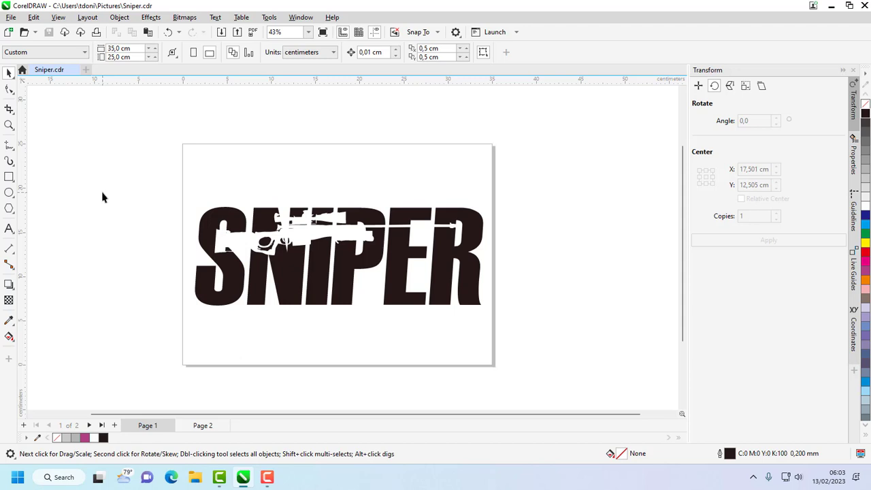
pyautogui.click(11, 17)
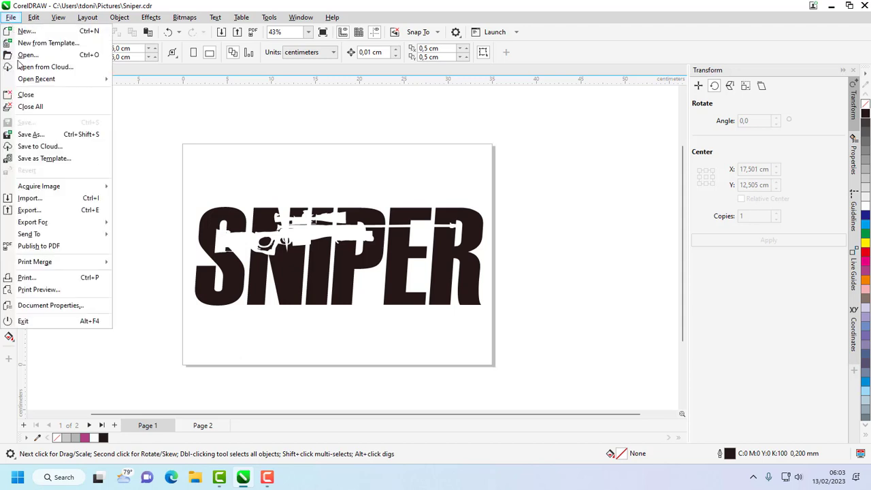
pyautogui.click(29, 210)
pyautogui.click(129, 201)
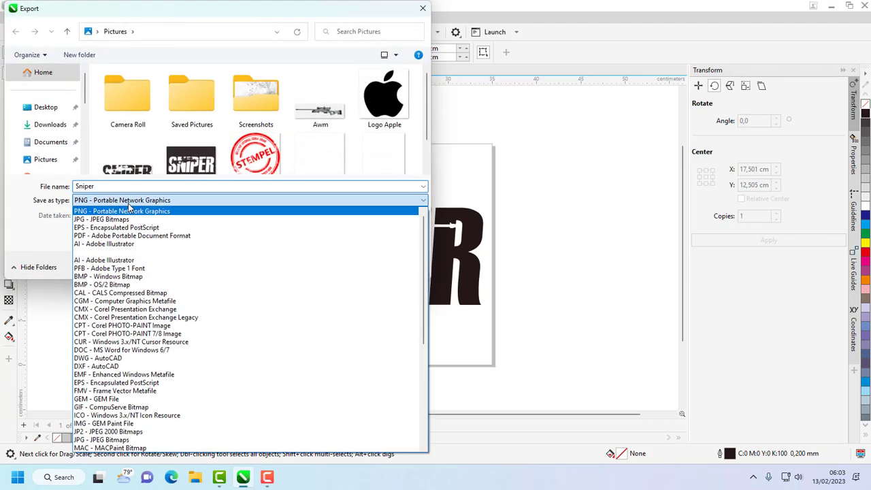
pyautogui.click(101, 229)
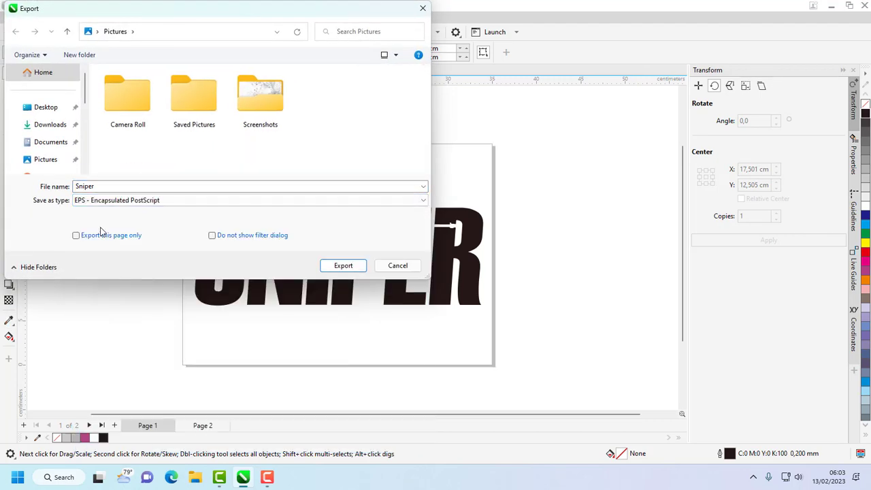
pyautogui.click(388, 267)
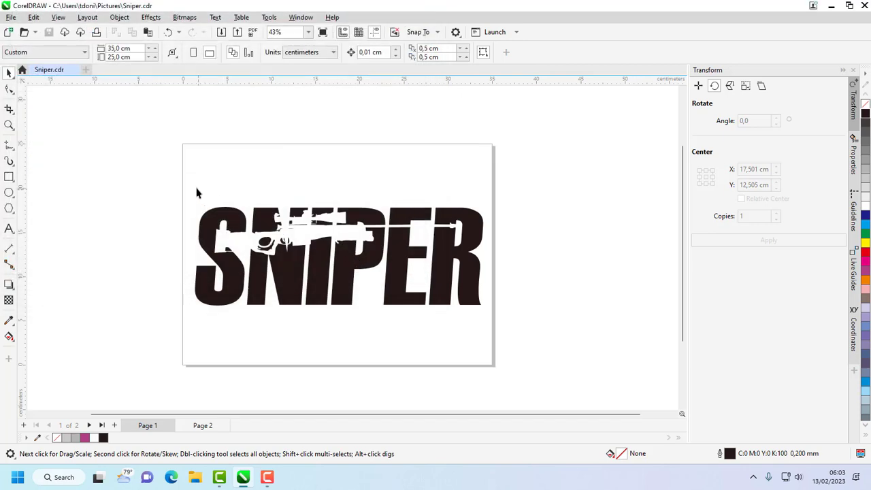
# - Mirror the grouped SNIPER lettering on Page 1 horizontally and deselect it
pyautogui.moveTo(531, 326); pyautogui.dragTo(541, 340)
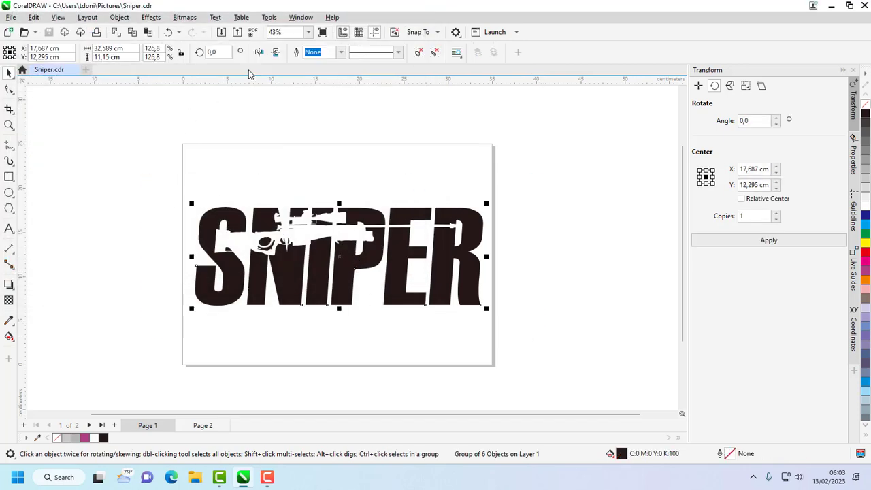
pyautogui.click(258, 54)
pyautogui.click(604, 213)
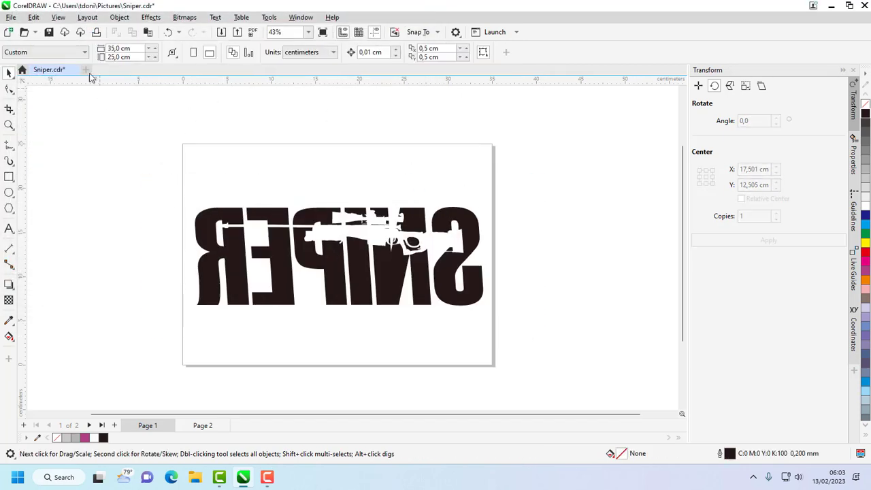
# - Export the mirrored lettering to the Pictures folder as a 24-bit transparent PNG named Sniper Miror
pyautogui.click(10, 17)
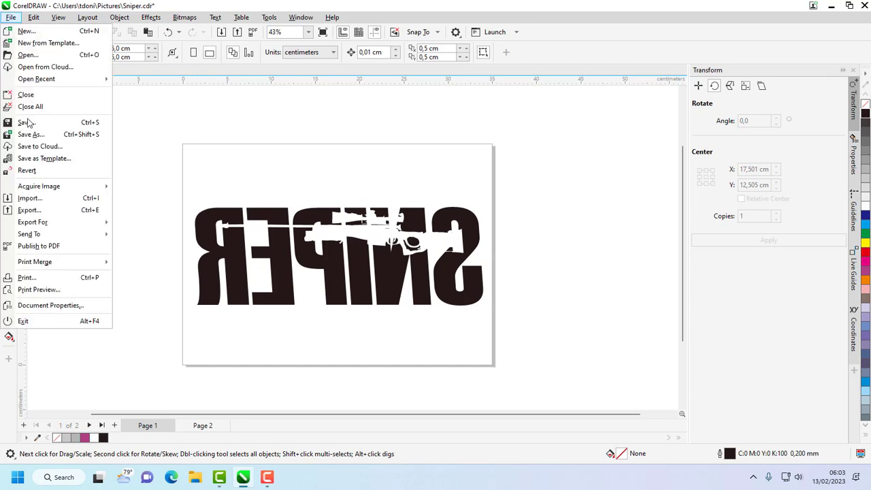
pyautogui.click(39, 211)
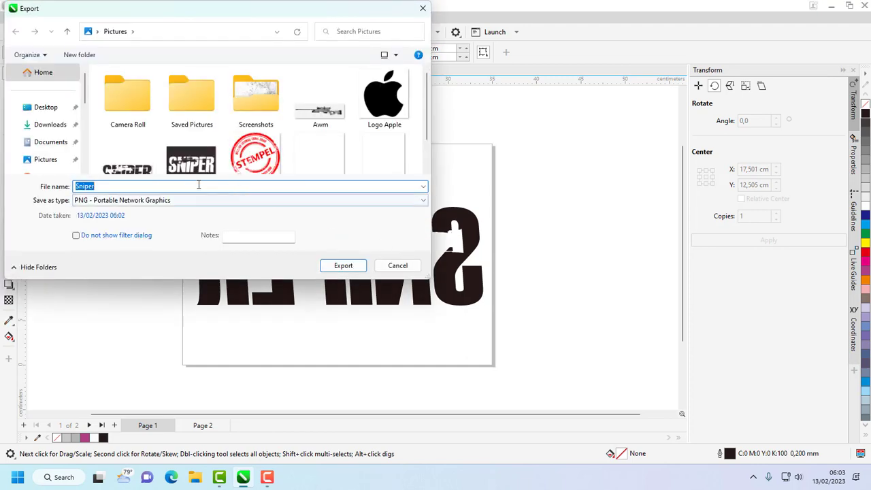
pyautogui.click(134, 188)
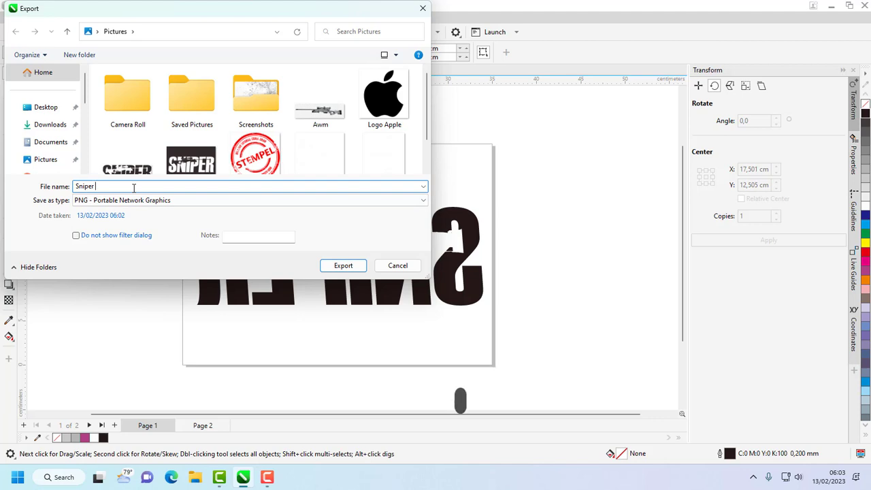
pyautogui.write('Miror')
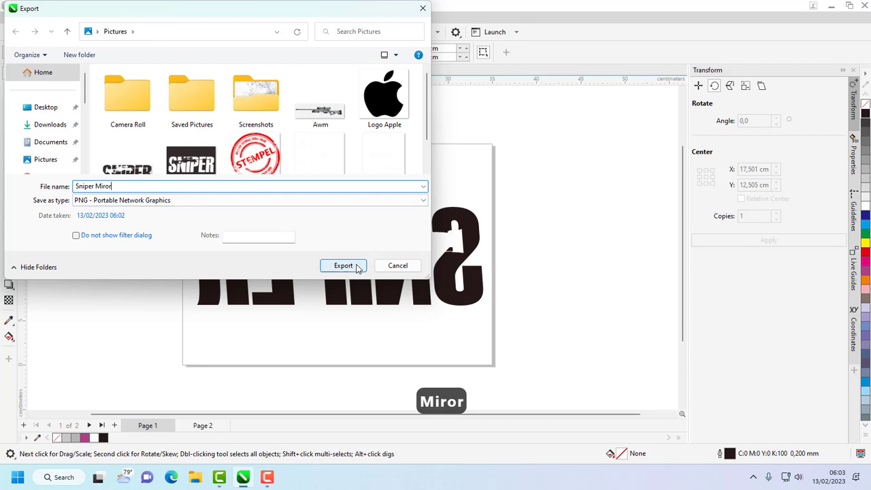
pyautogui.click(344, 266)
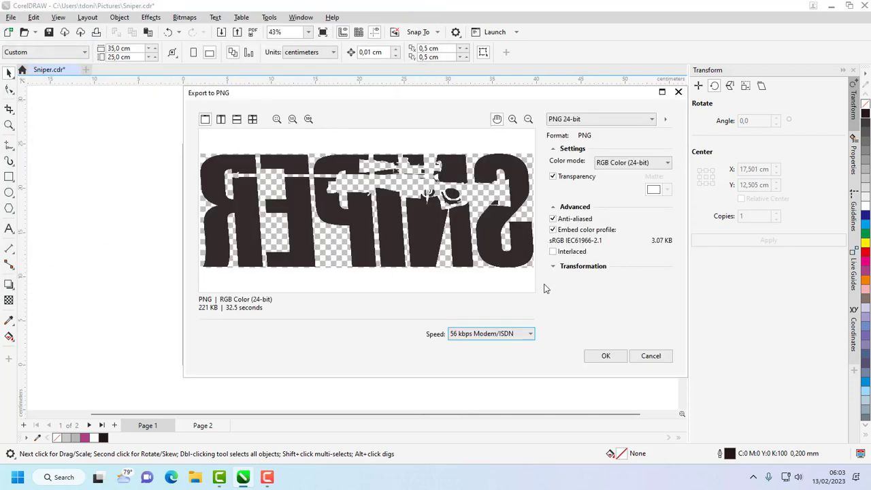
pyautogui.click(594, 355)
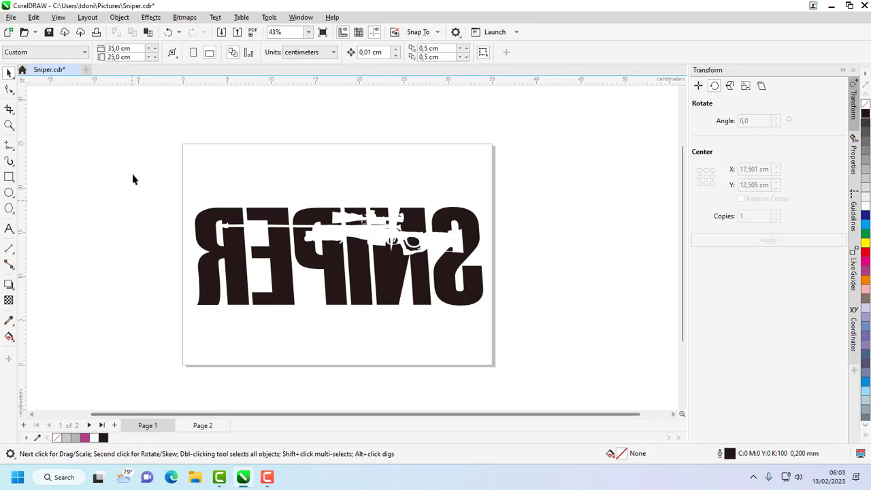
# - Flip the mirrored SNIPER lettering horizontally back to its readable orientation
pyautogui.moveTo(153, 134); pyautogui.dragTo(554, 311)
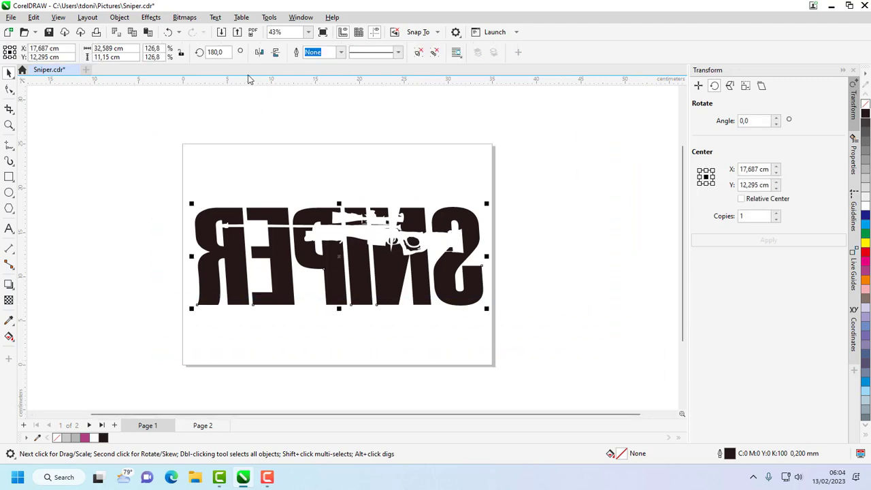
pyautogui.click(258, 52)
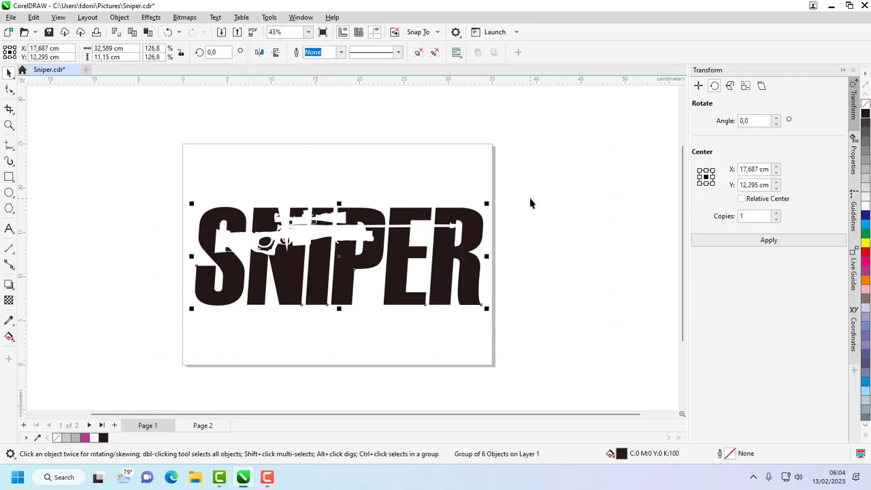